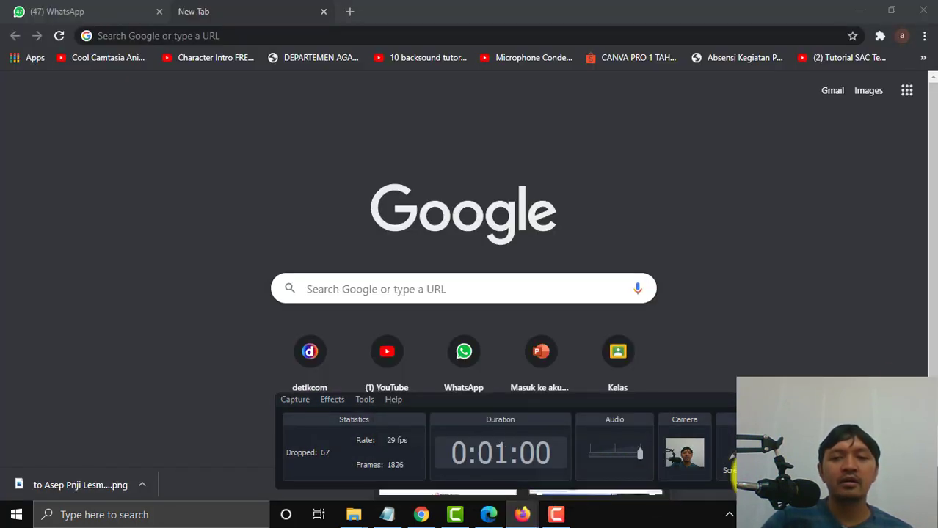
# - Switch to Firefox and close all tabs in both of its open windows
pyautogui.click(597, 486)
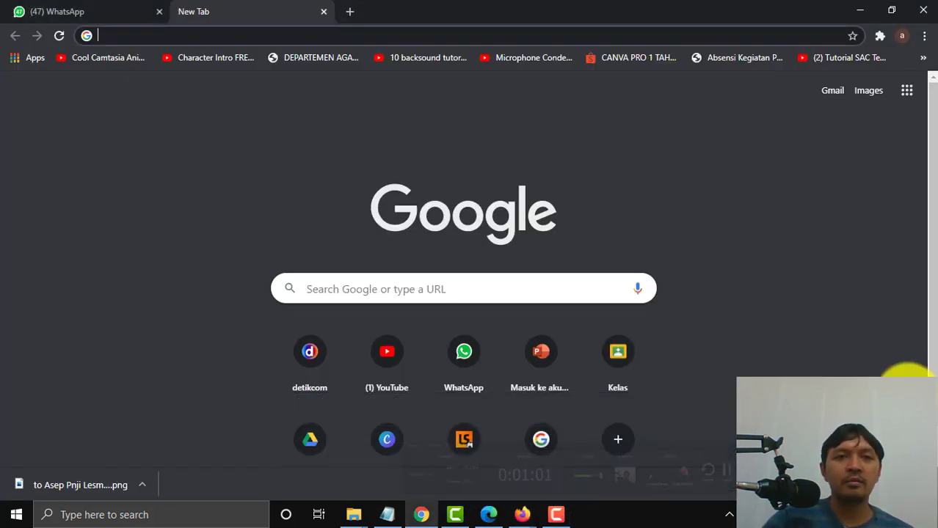
pyautogui.click(520, 512)
pyautogui.click(480, 471)
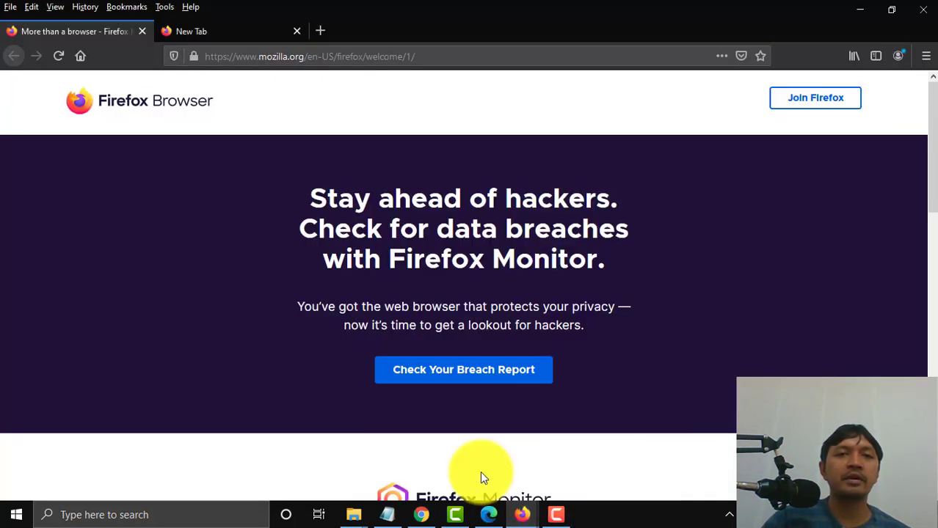
pyautogui.click(144, 30)
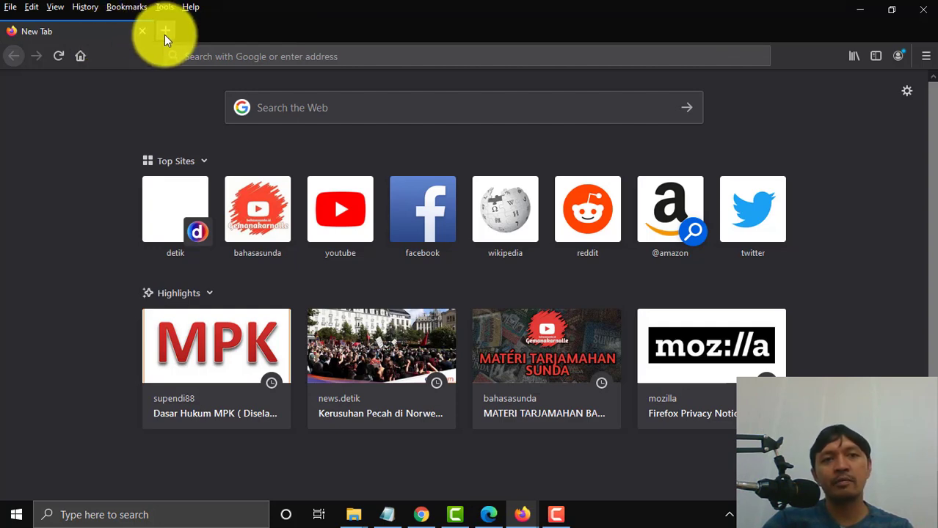
pyautogui.click(143, 31)
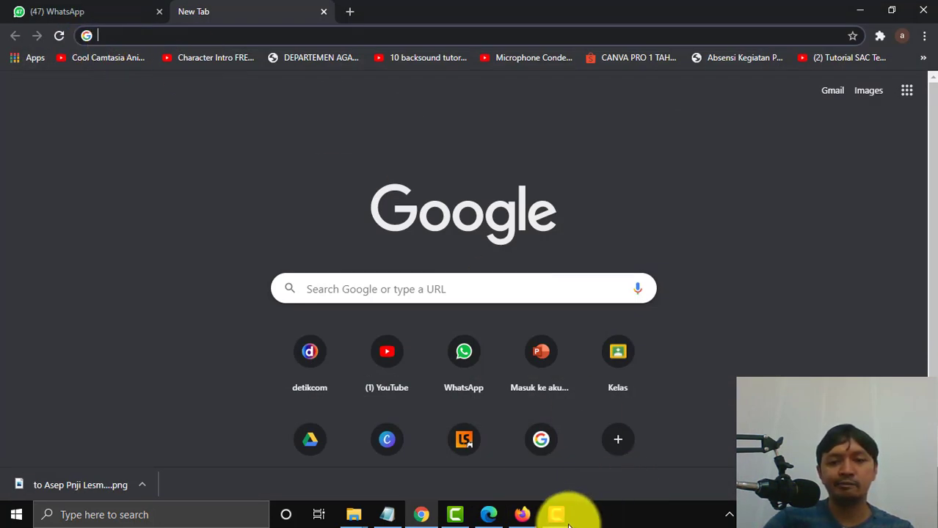
pyautogui.click(521, 516)
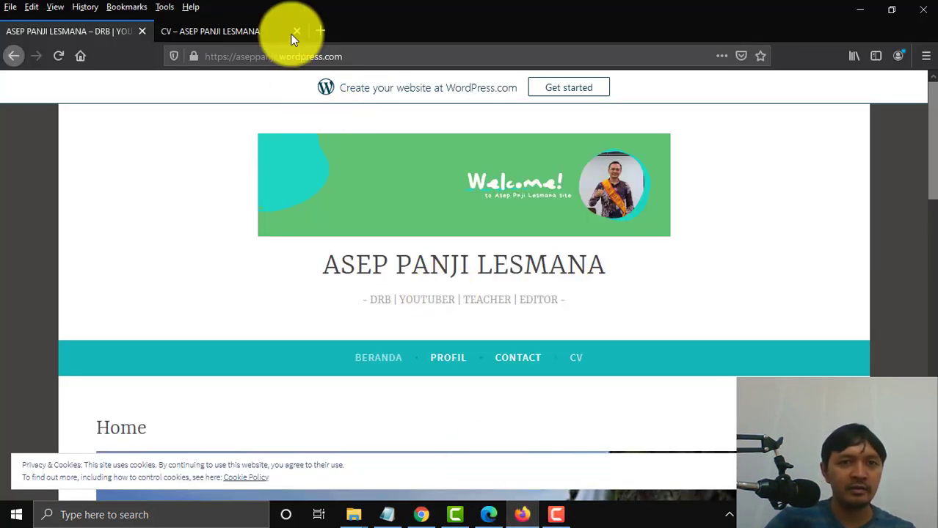
pyautogui.click(297, 31)
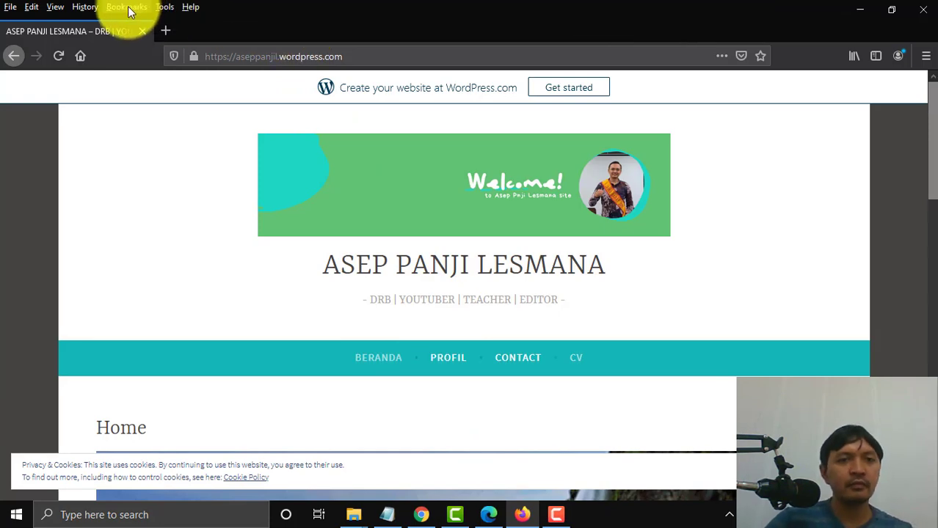
pyautogui.click(140, 31)
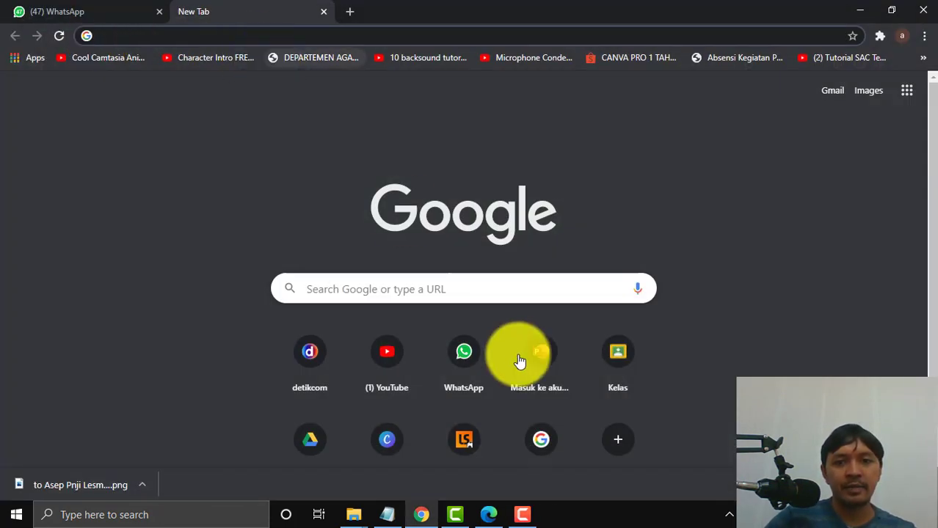
# - Search Windows for "fire", launch Firefox, and return to the Chrome window
pyautogui.click(198, 515)
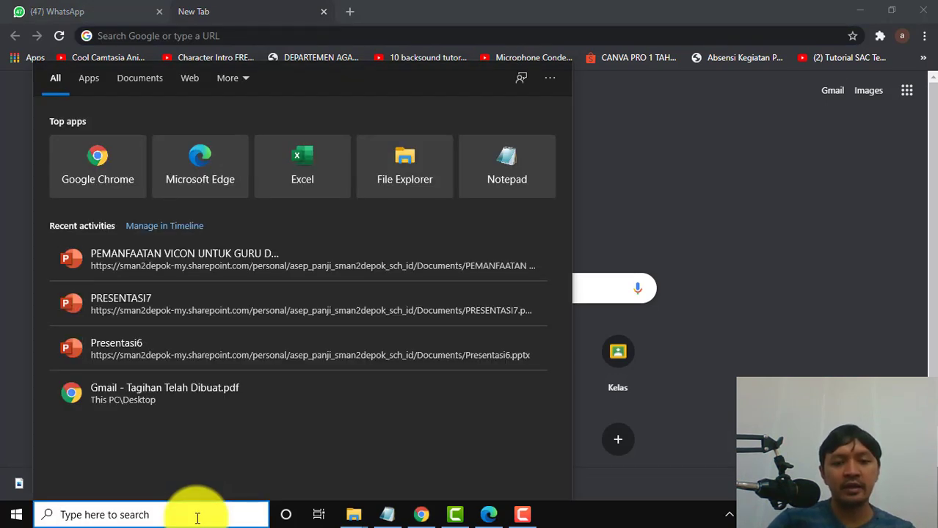
pyautogui.write('fire')
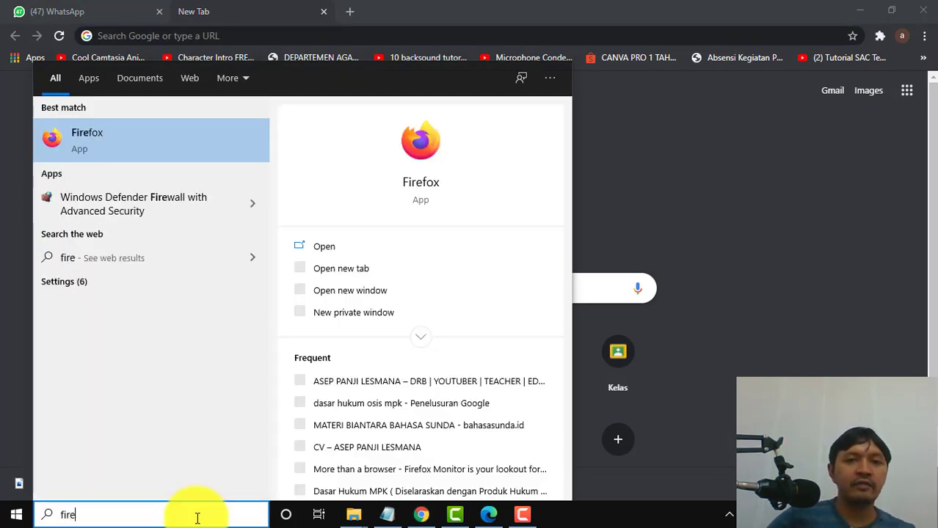
pyautogui.press('Escape')
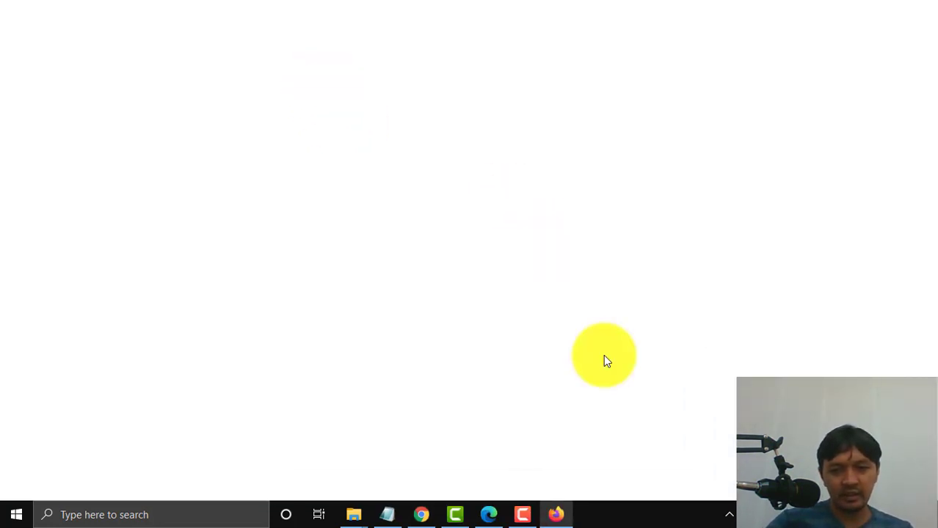
pyautogui.click(561, 521)
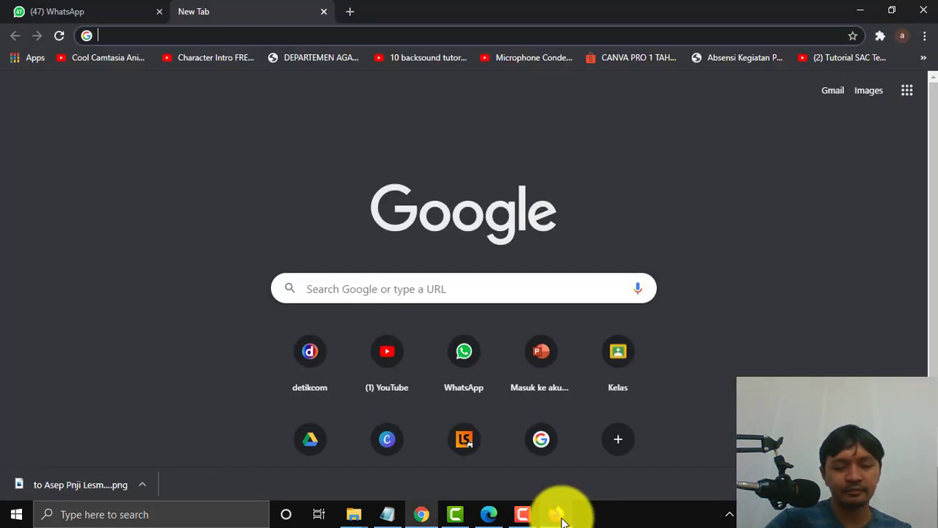
pyautogui.click(558, 513)
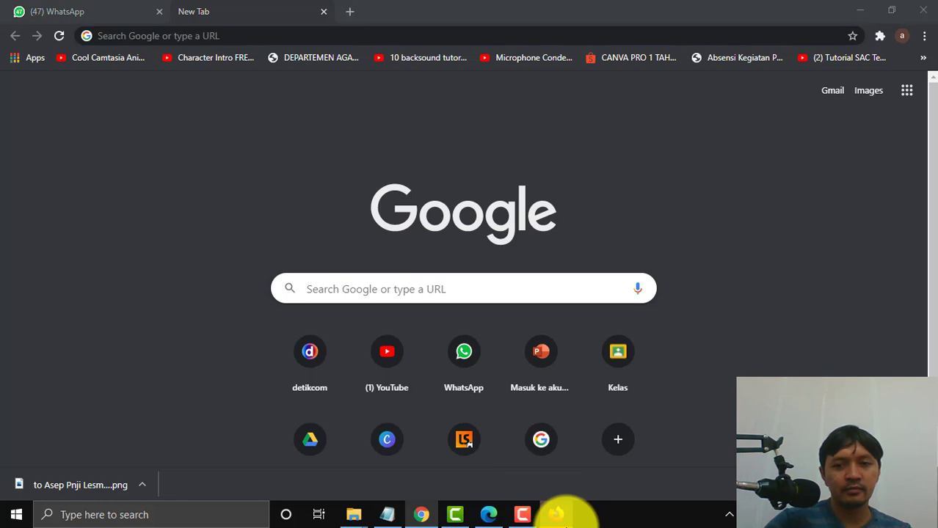
# - Load wordpress.com in the empty Chrome tab
pyautogui.click(290, 32)
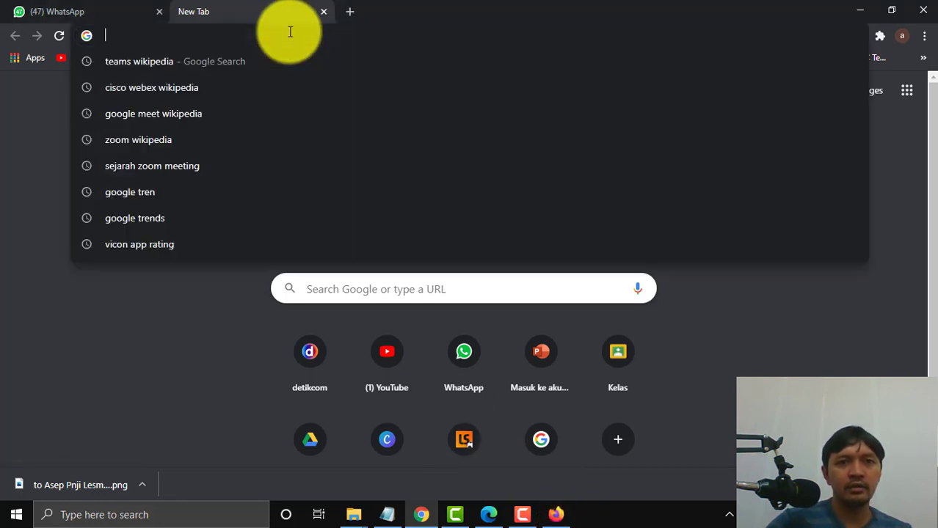
pyautogui.write('wordpress')
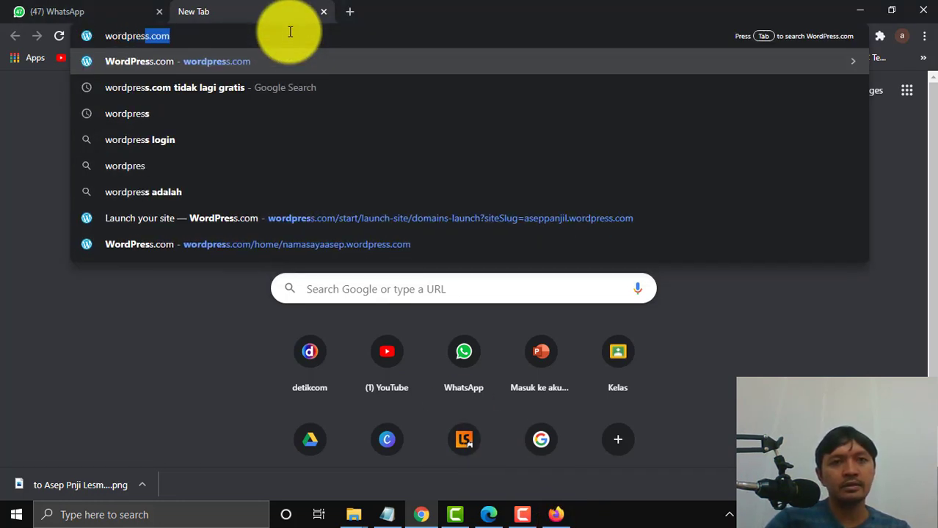
pyautogui.write('.com')
pyautogui.press('Return')
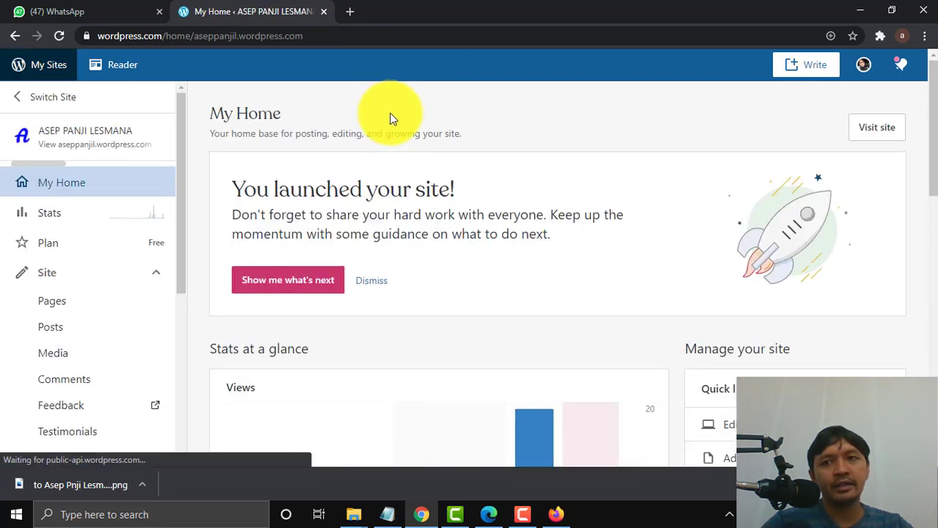
# - Look through the existing site's dashboard navigation and open the preview of that site
pyautogui.moveTo(926, 183)
pyautogui.mouseDown()
pyautogui.moveTo(931, 294)
pyautogui.moveTo(915, 178)
pyautogui.mouseUp()
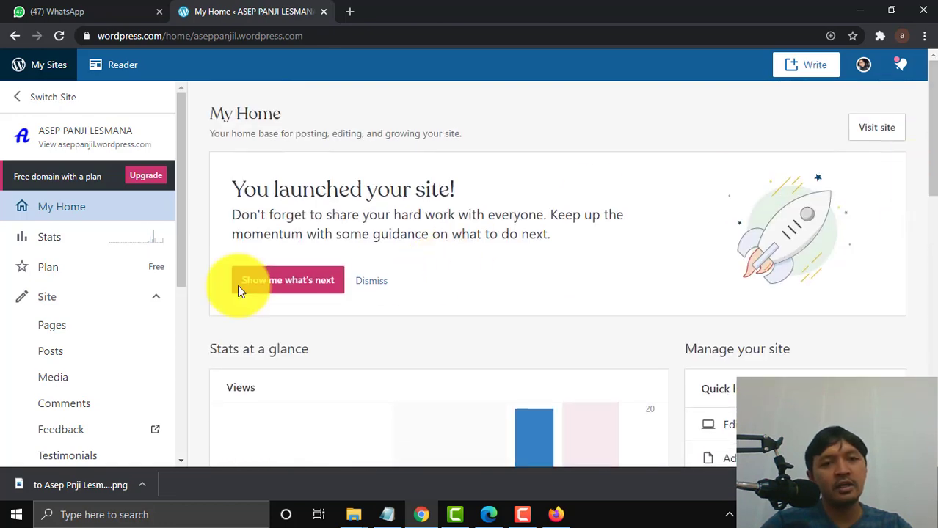
pyautogui.moveTo(178, 273); pyautogui.dragTo(184, 453)
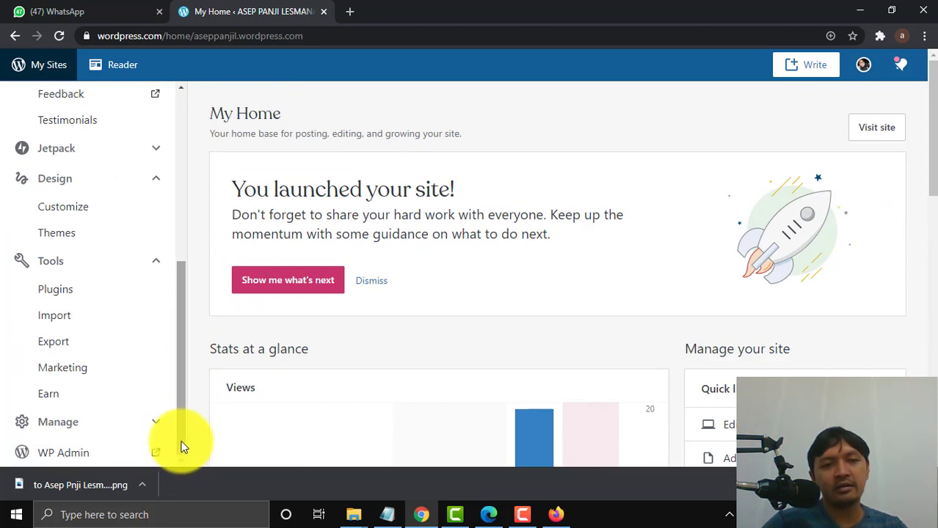
pyautogui.scroll(5, 182, 308)
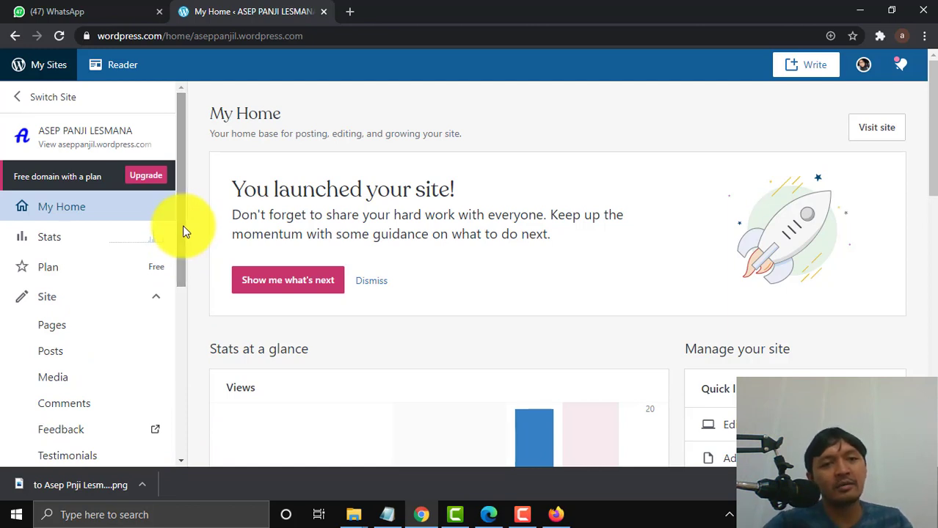
pyautogui.moveTo(183, 226); pyautogui.dragTo(196, 438)
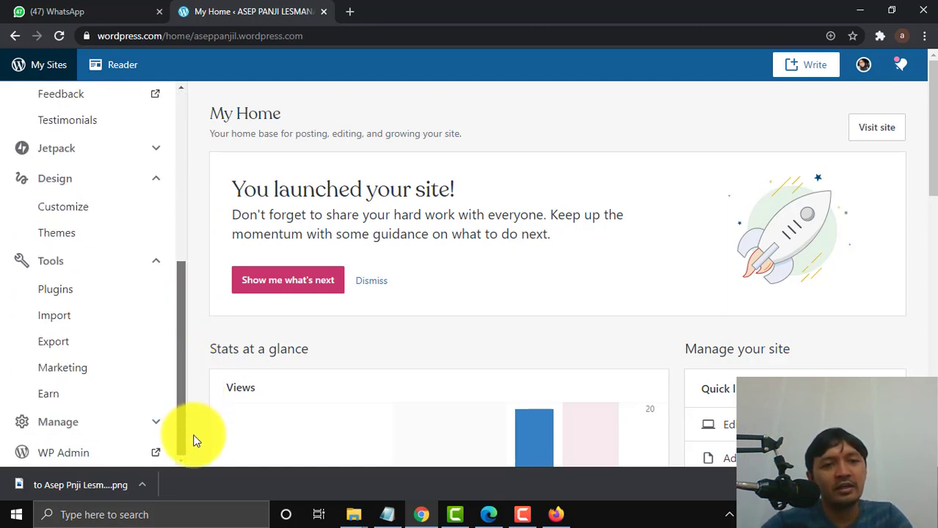
pyautogui.scroll(5, 174, 215)
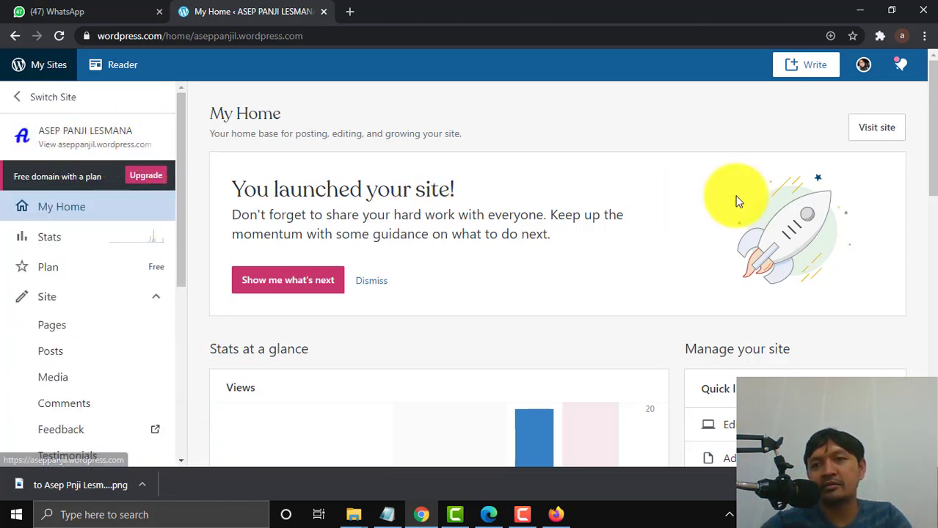
pyautogui.click(81, 152)
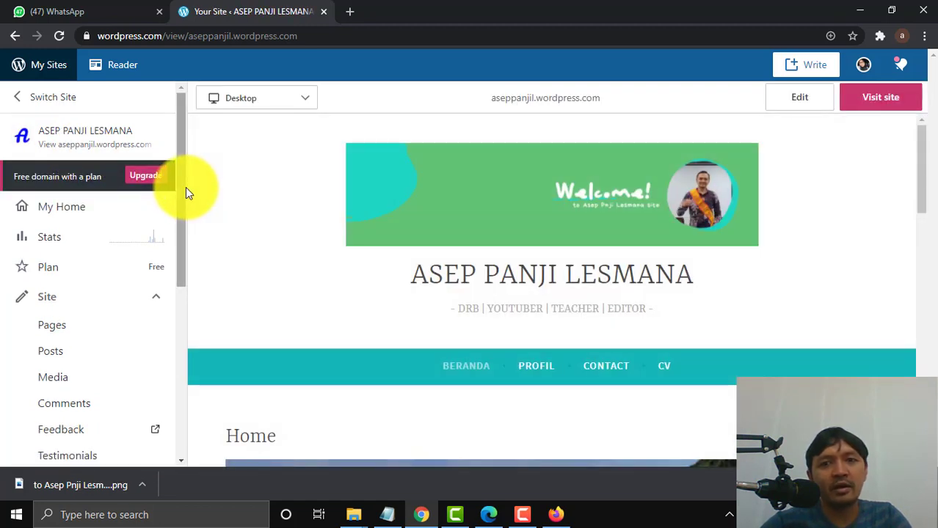
pyautogui.moveTo(186, 188); pyautogui.dragTo(199, 157)
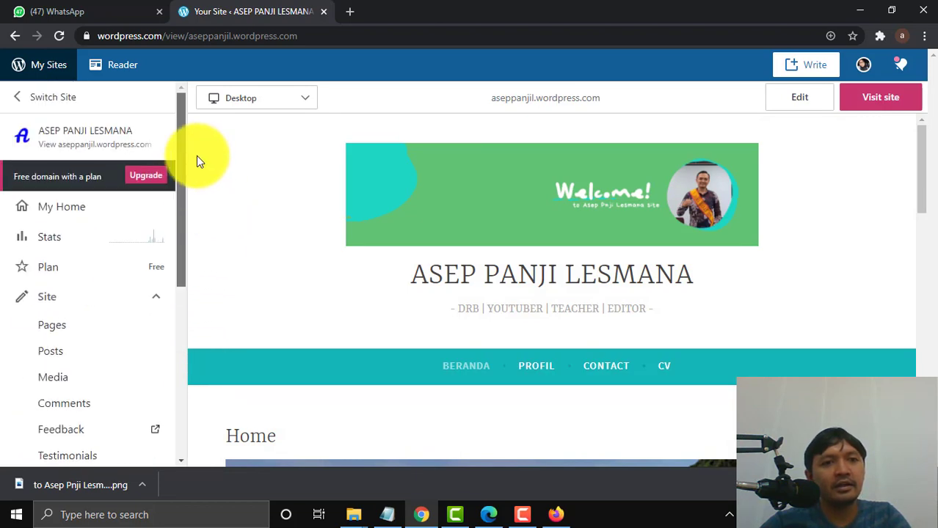
# - List the account's sites and start adding a new site
pyautogui.click(51, 100)
pyautogui.moveTo(183, 226); pyautogui.dragTo(183, 326)
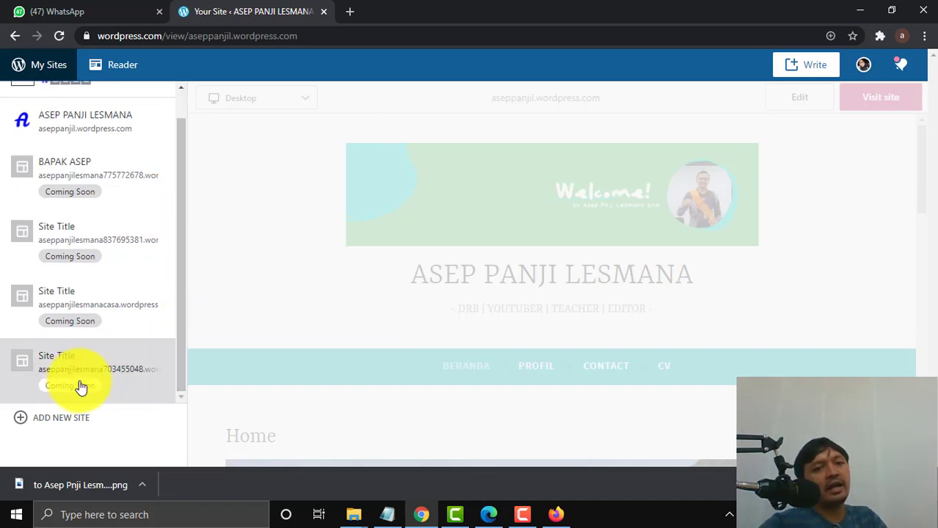
pyautogui.click(47, 425)
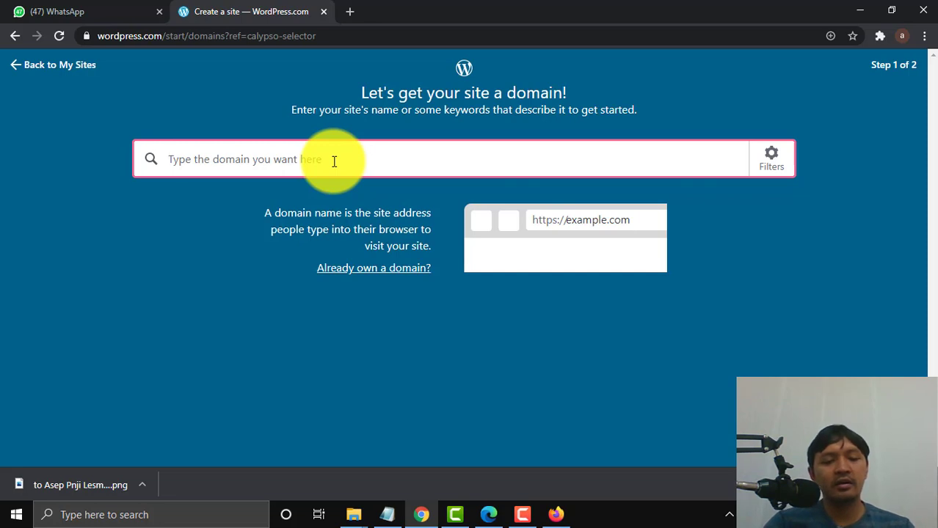
# - Search for available domains using the site owner's nickname as the keyword
pyautogui.write('kangaseppan')
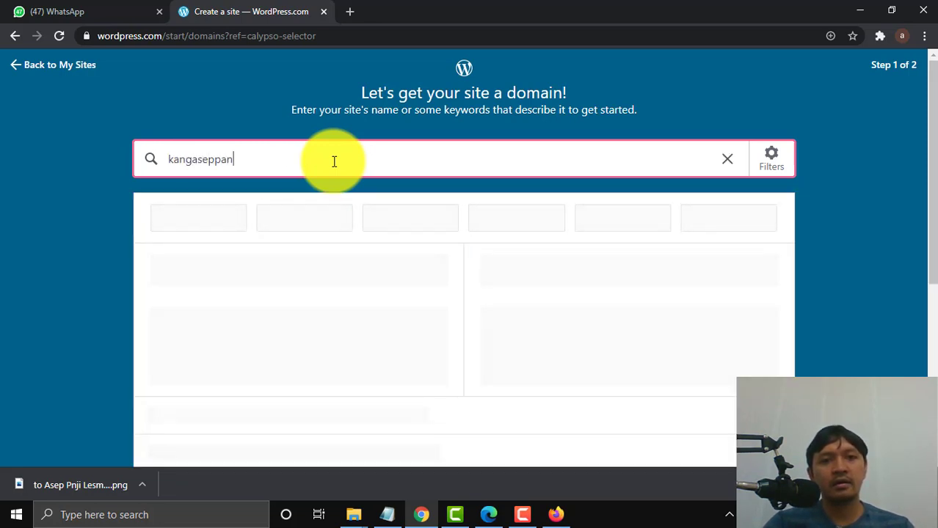
pyautogui.press('BackSpace')
pyautogui.press('BackSpace')
pyautogui.press('BackSpace')
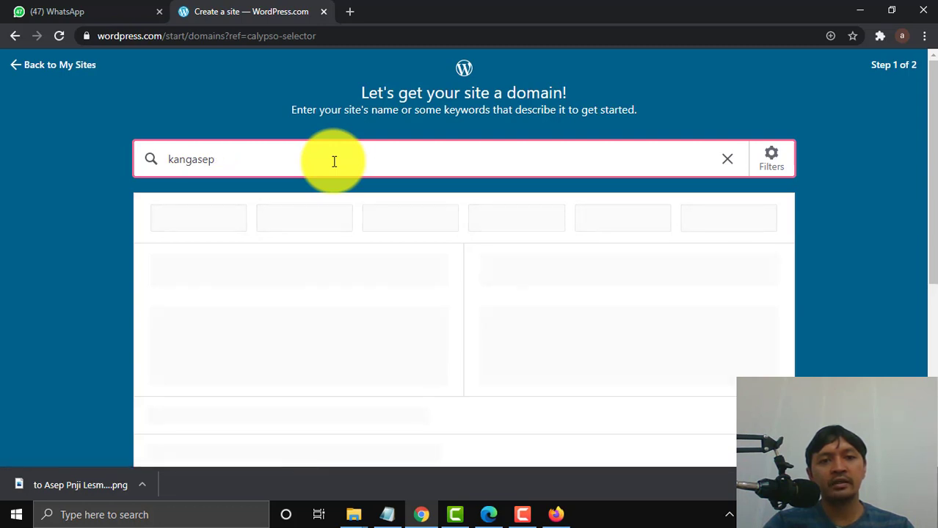
pyautogui.write('panji')
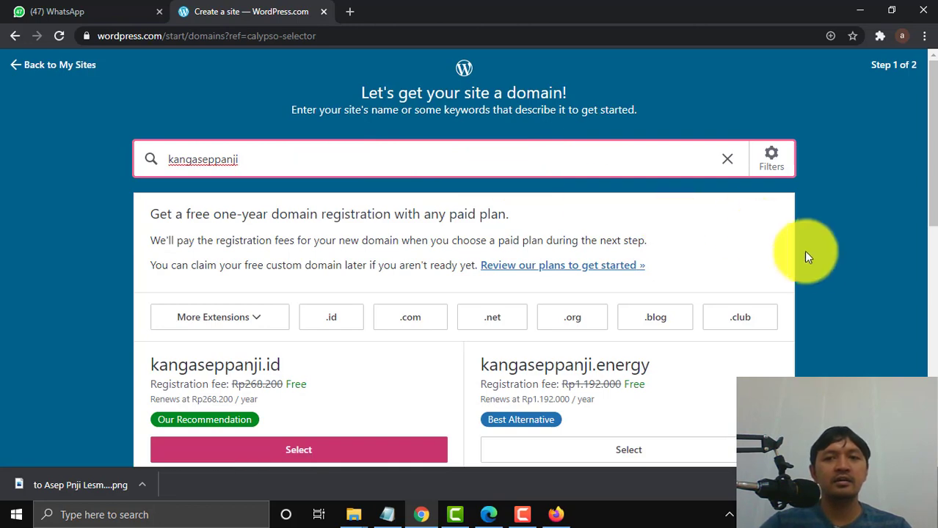
# - Choose the free wordpress.com address matching the keyword and start with a free site instead of a paid plan
pyautogui.scroll(-2, 921, 250)
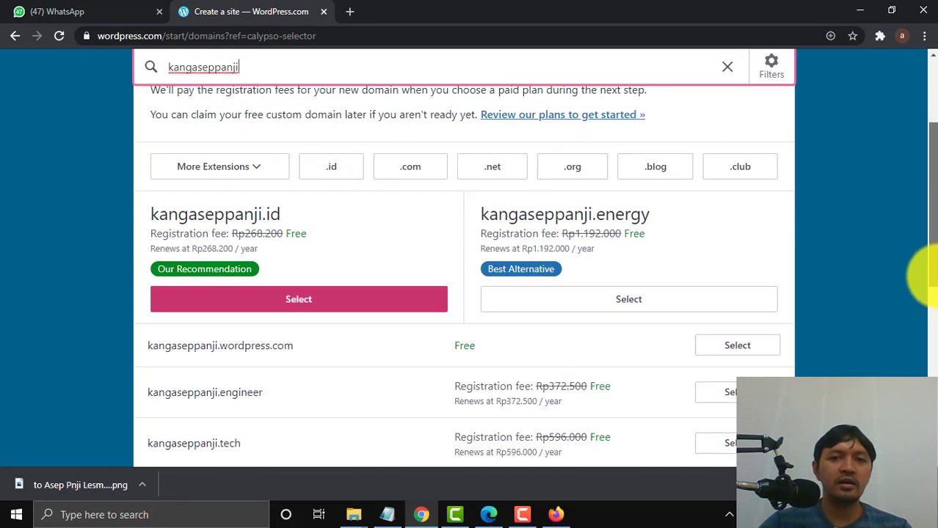
pyautogui.scroll(-3, 923, 290)
pyautogui.scroll(5, 905, 200)
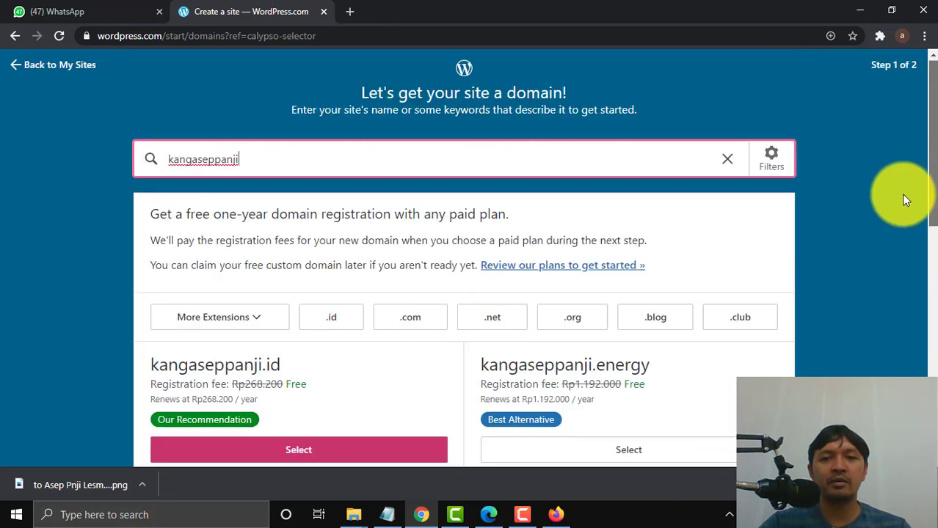
pyautogui.scroll(-6, 910, 256)
pyautogui.scroll(3, 921, 367)
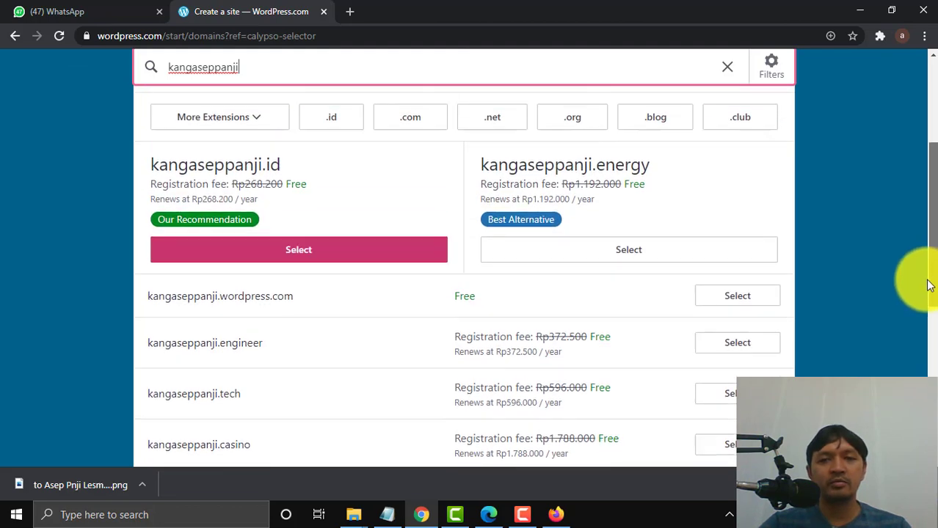
pyautogui.scroll(-2, 927, 294)
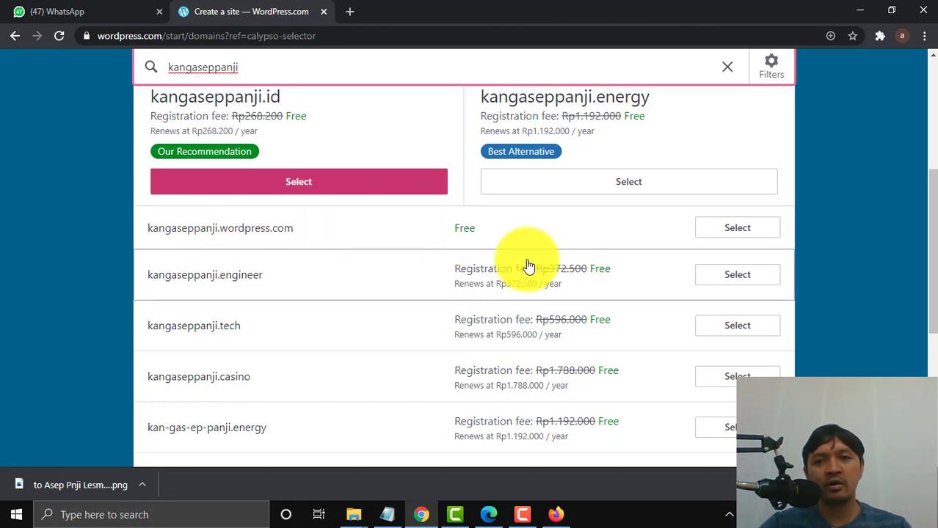
pyautogui.click(710, 229)
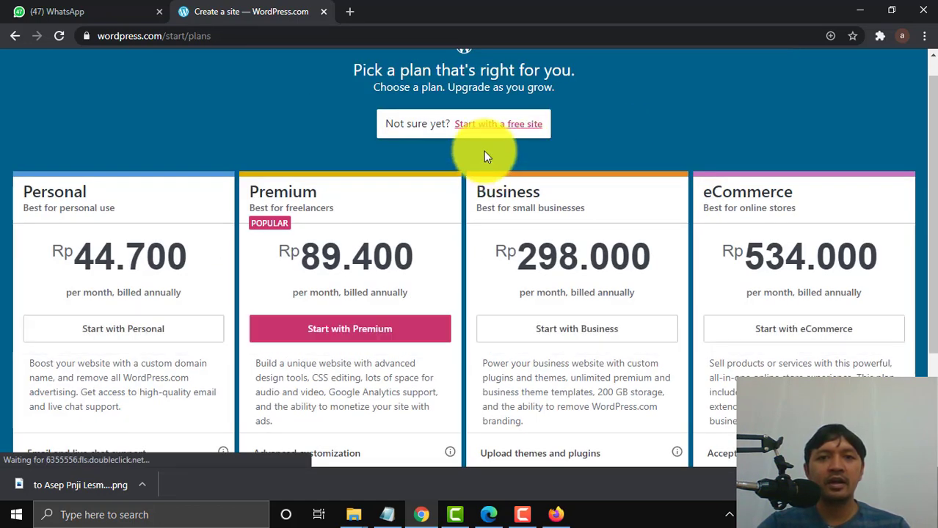
pyautogui.click(467, 125)
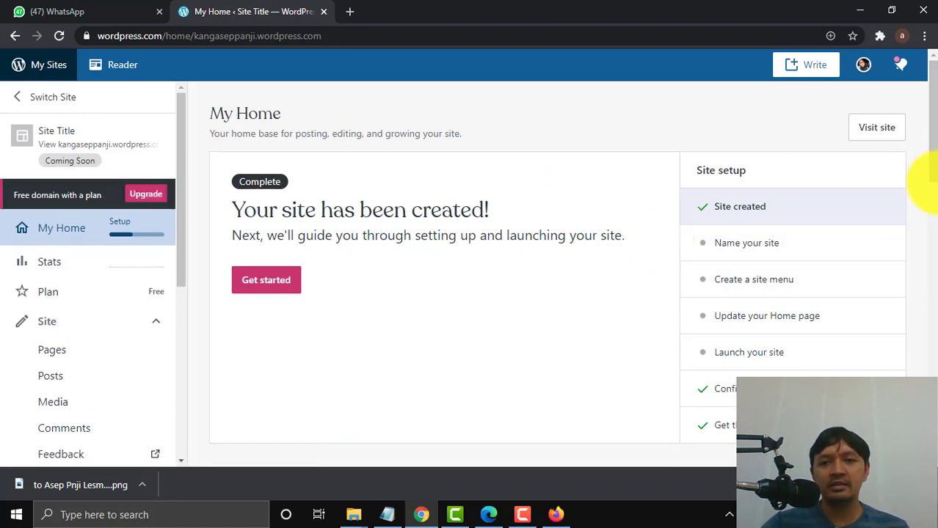
# - Start the checklist's site-naming task and set the site title to the owner's nickname in capitals
pyautogui.scroll(-1, 925, 147)
pyautogui.moveTo(928, 161)
pyautogui.mouseDown()
pyautogui.moveTo(925, 65)
pyautogui.moveTo(931, 272)
pyautogui.moveTo(923, 153)
pyautogui.moveTo(923, 168)
pyautogui.moveTo(932, 158)
pyautogui.mouseUp()
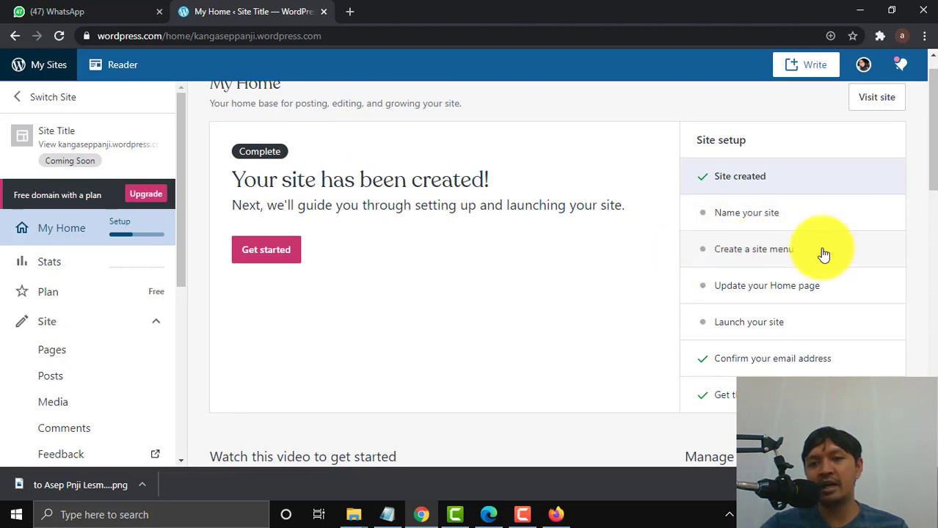
pyautogui.click(730, 213)
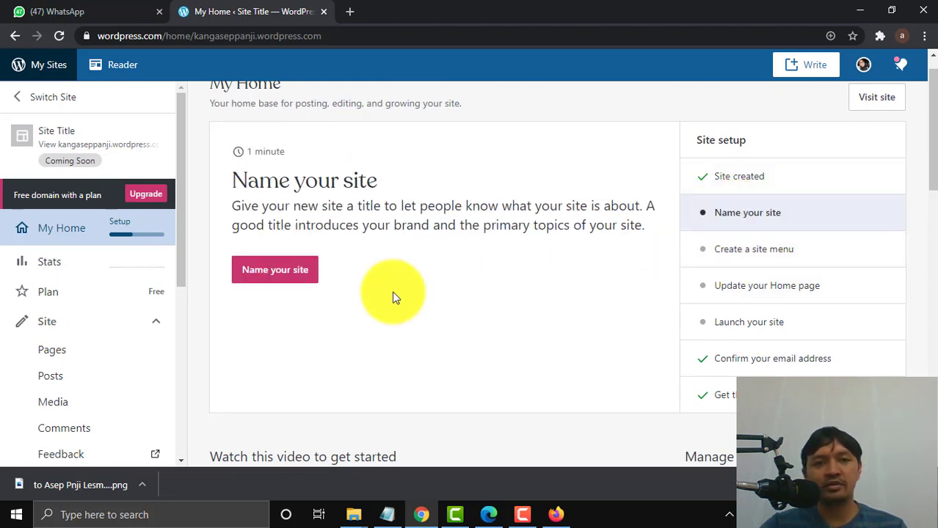
pyautogui.click(278, 274)
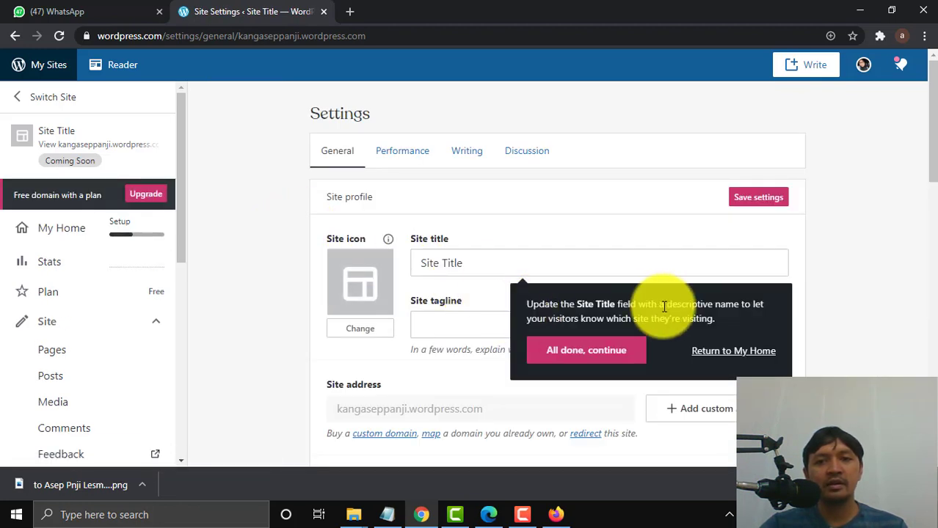
pyautogui.click(497, 265)
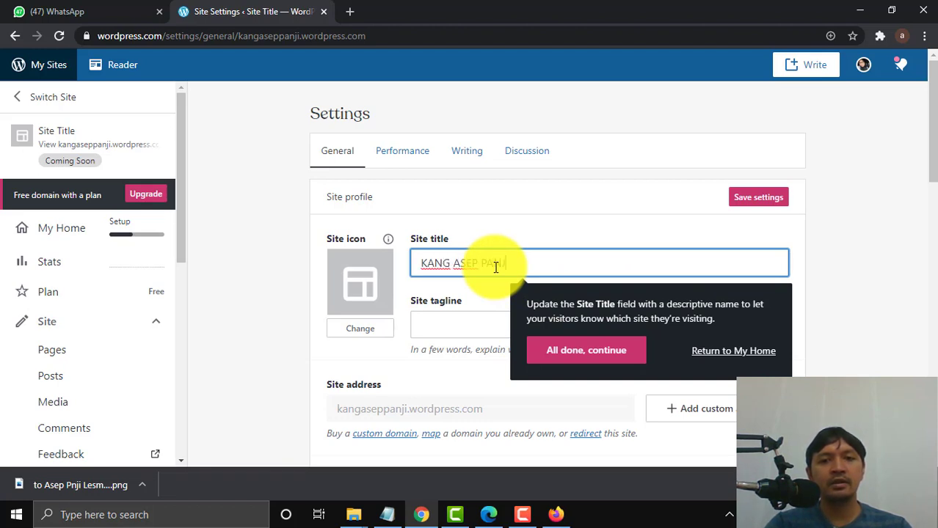
pyautogui.click(486, 321)
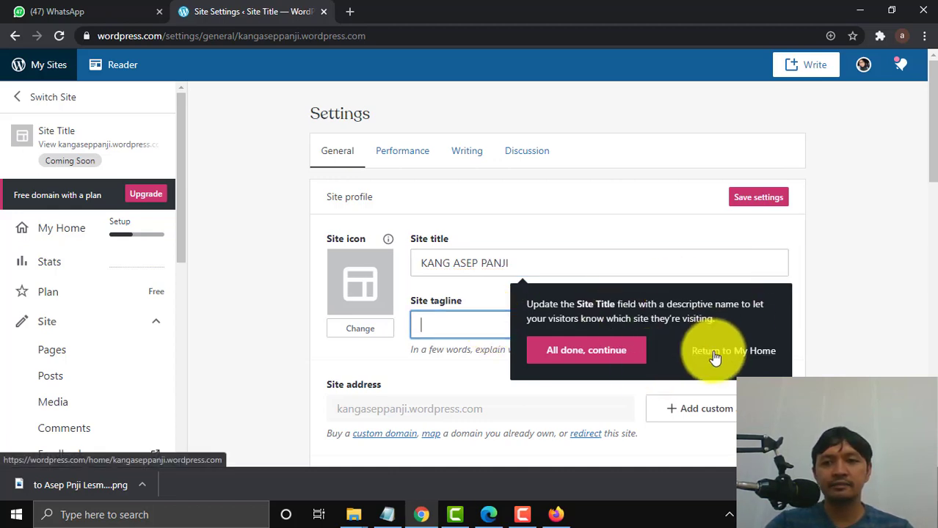
pyautogui.click(624, 352)
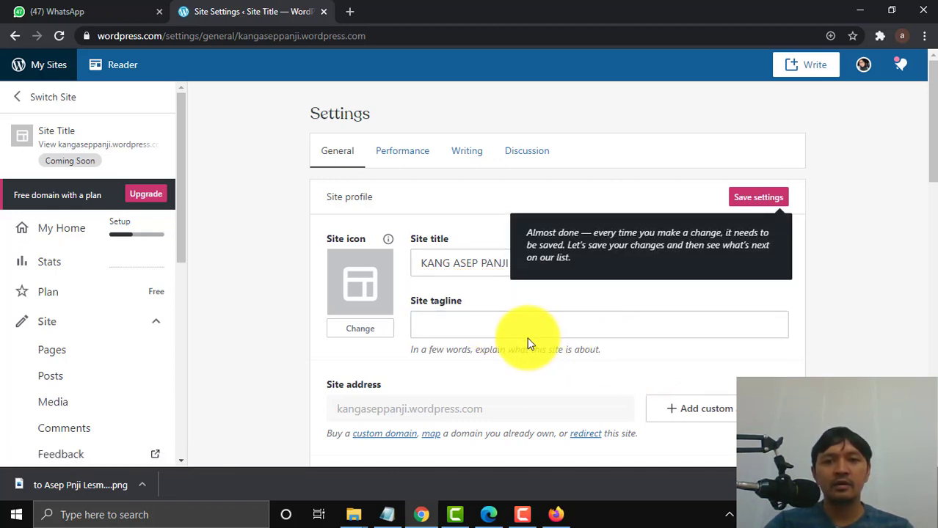
# - Set the site tagline to "DRB | GURU | YOUTUBER | EDITOR", save the settings and return to the setup checklist
pyautogui.click(525, 330)
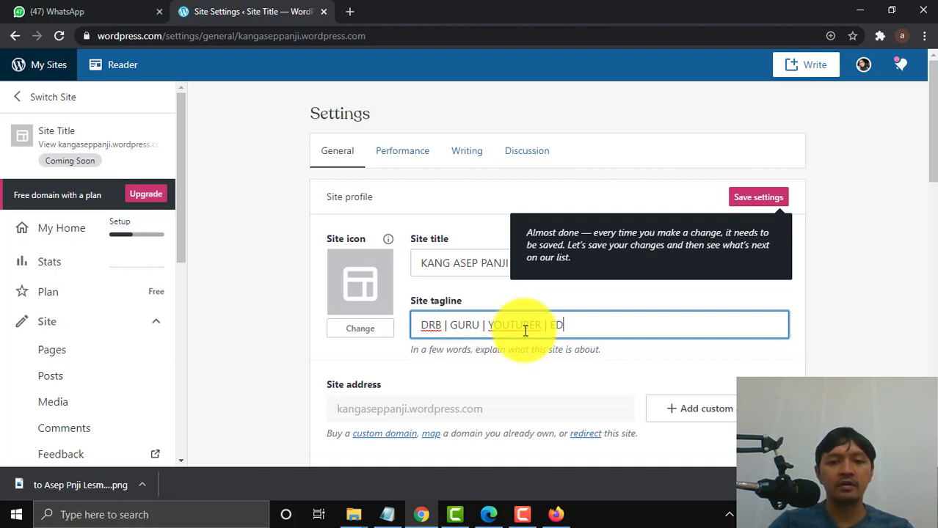
pyautogui.click(760, 200)
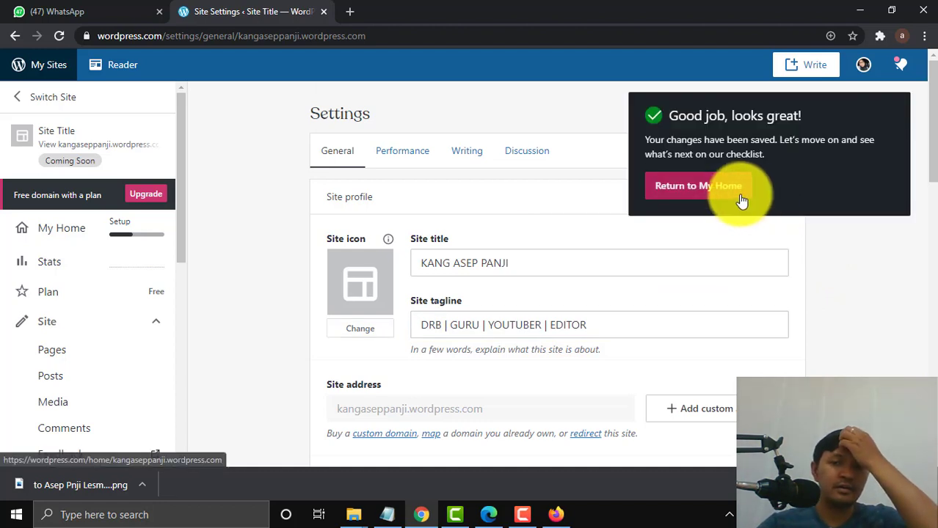
pyautogui.click(749, 192)
pyautogui.click(534, 128)
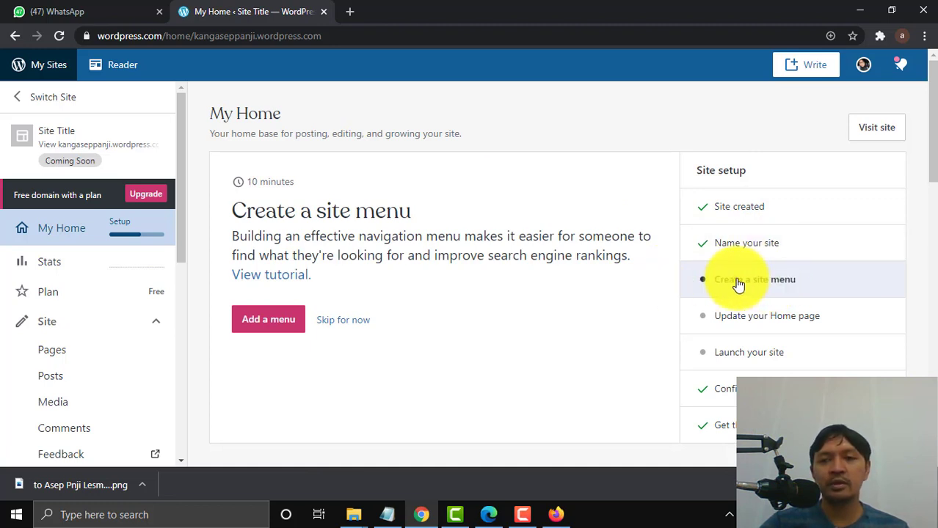
# - Start the checklist's site menu task and open the Primary menu for editing in the customizer
pyautogui.click(273, 321)
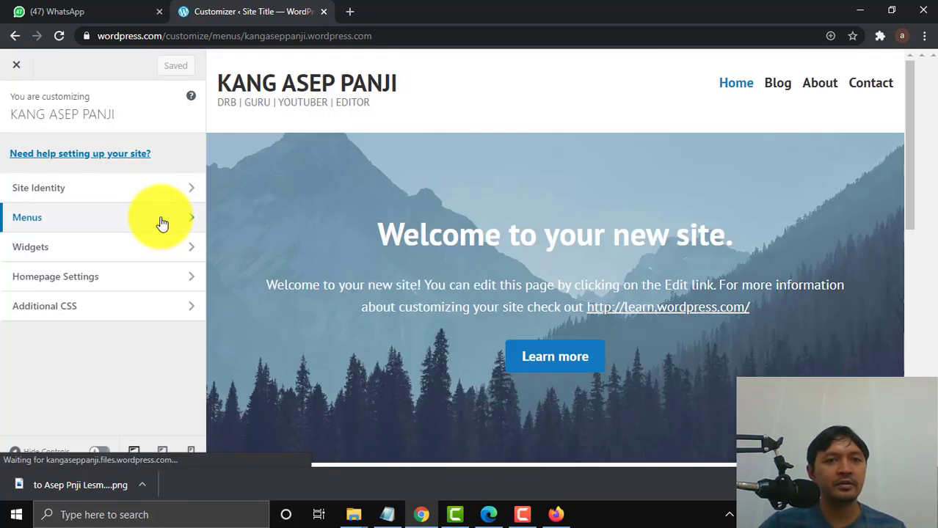
pyautogui.click(163, 222)
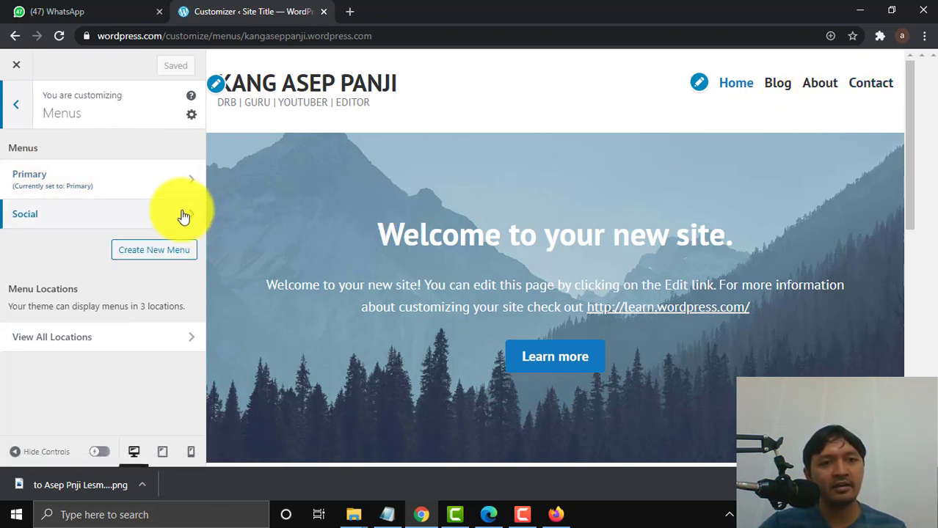
pyautogui.click(168, 192)
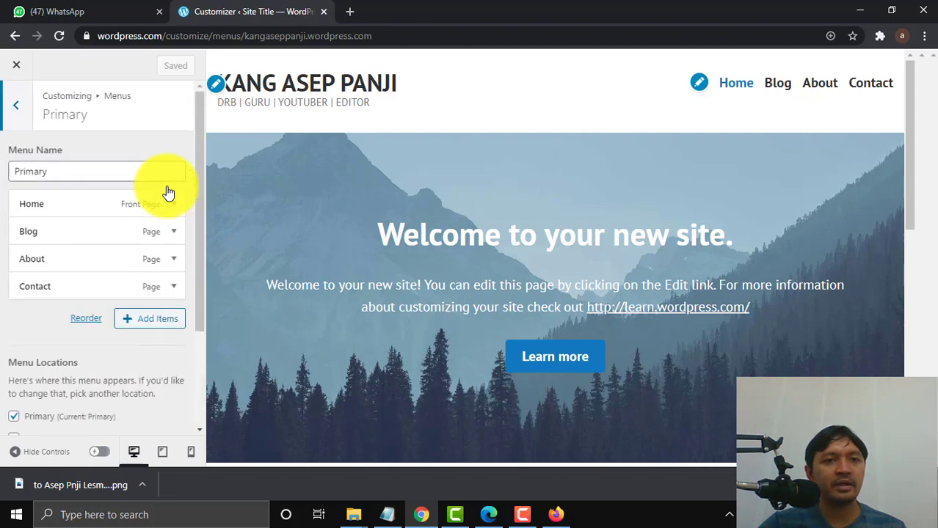
pyautogui.moveTo(198, 232)
pyautogui.mouseDown()
pyautogui.moveTo(201, 268)
pyautogui.moveTo(194, 226)
pyautogui.mouseUp()
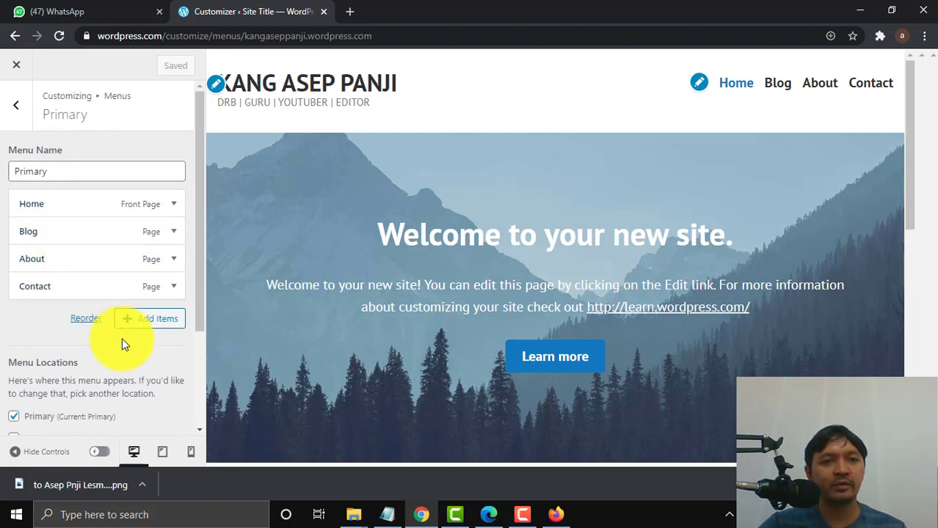
# - Add the Uncategorized category as an item to the Primary menu and save the changes
pyautogui.click(150, 319)
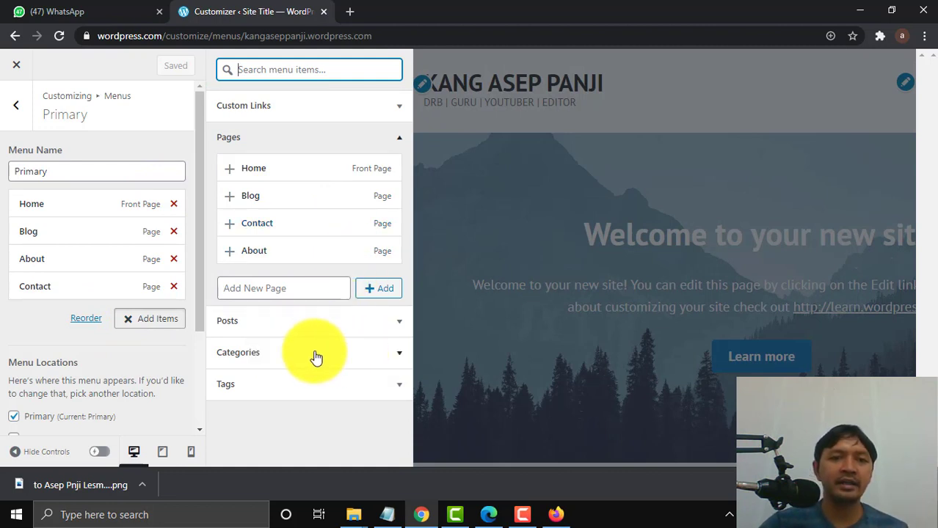
pyautogui.click(348, 357)
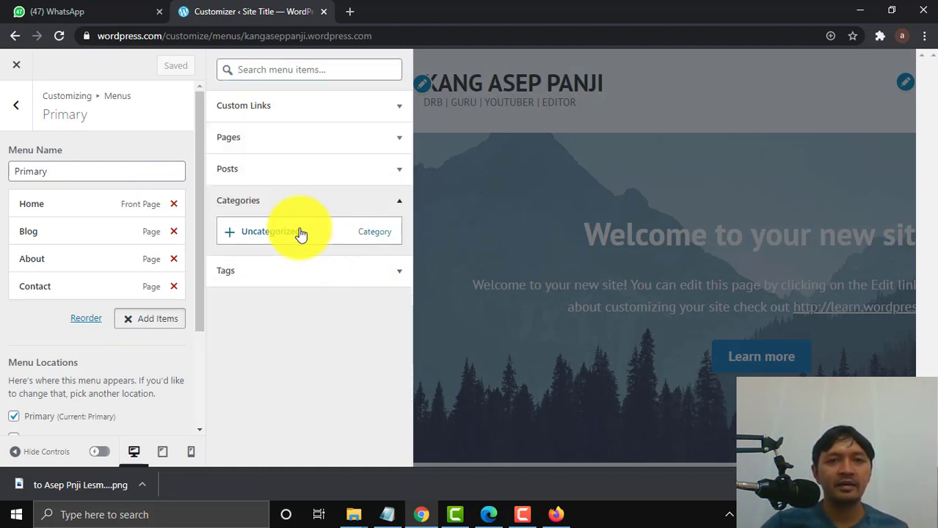
pyautogui.click(294, 203)
pyautogui.click(293, 203)
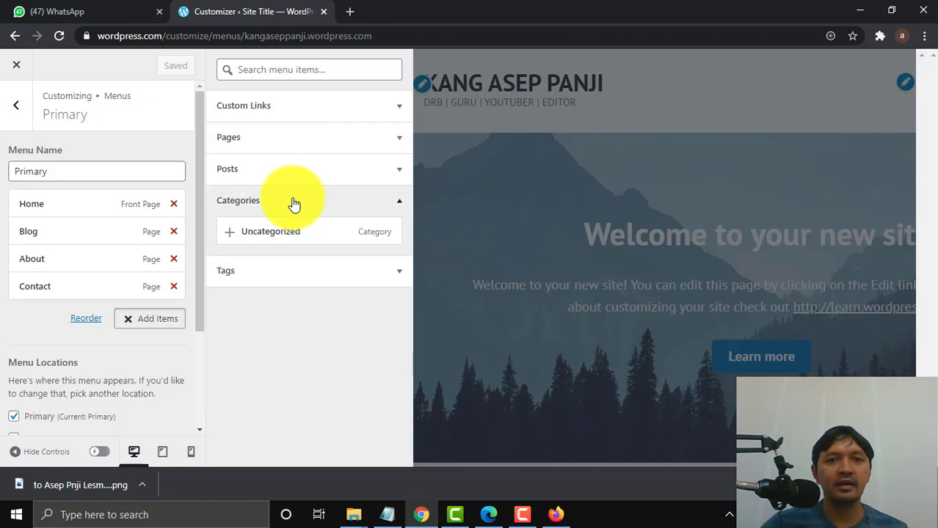
pyautogui.click(230, 233)
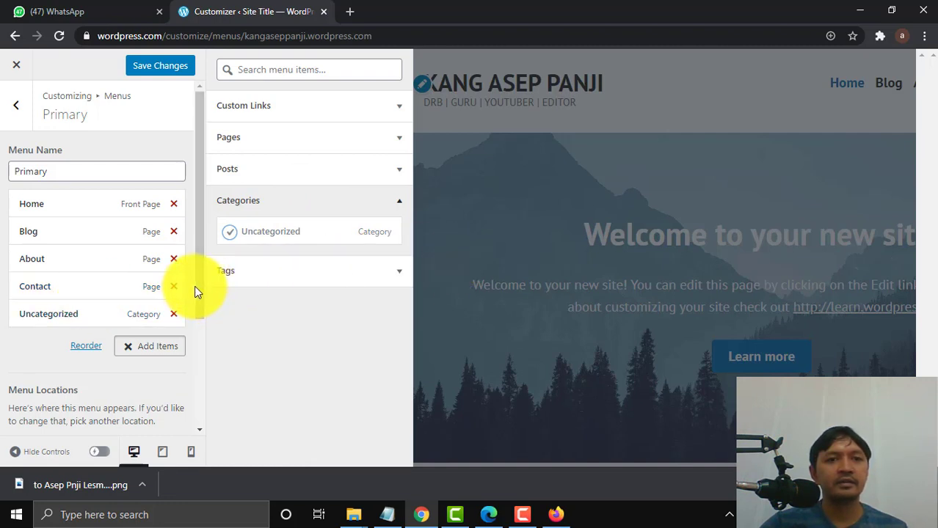
pyautogui.moveTo(200, 286); pyautogui.dragTo(199, 299)
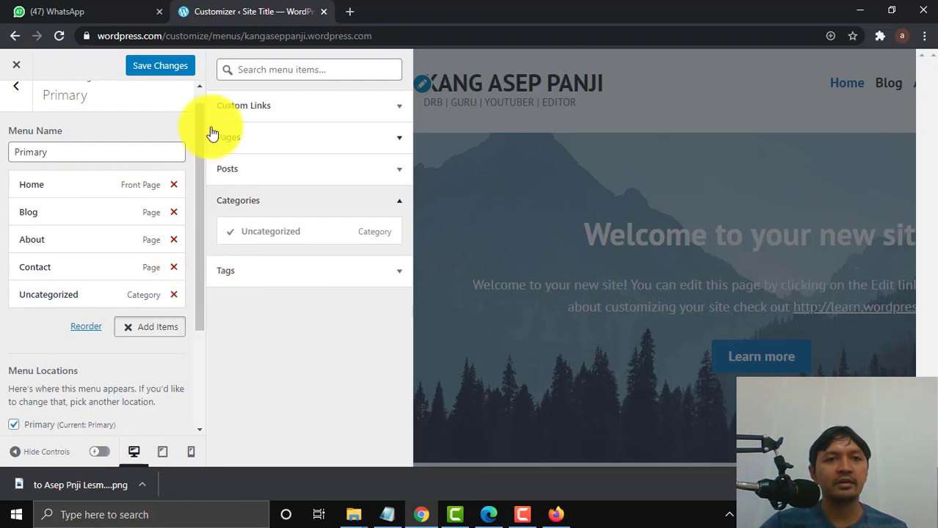
pyautogui.click(170, 65)
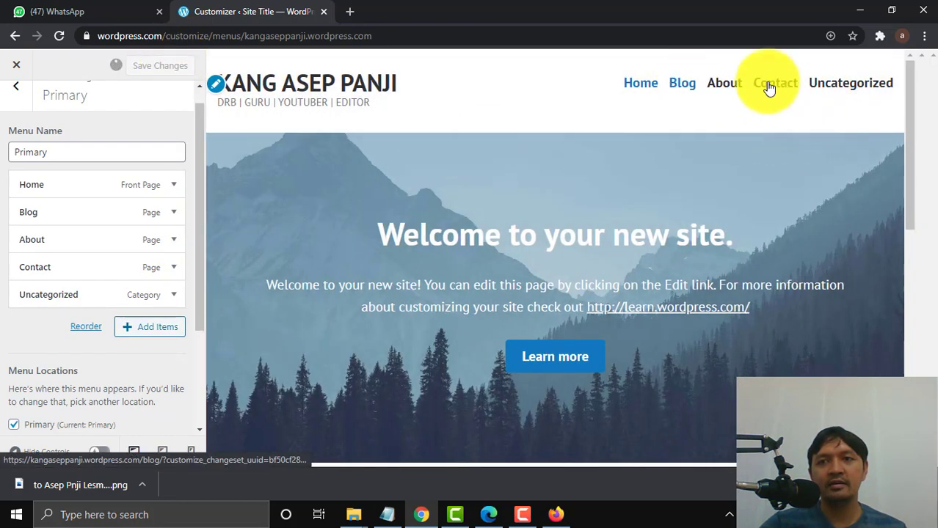
# - Try the Uncategorized link in the site preview and close the customizer to get back to the setup checklist
pyautogui.click(864, 86)
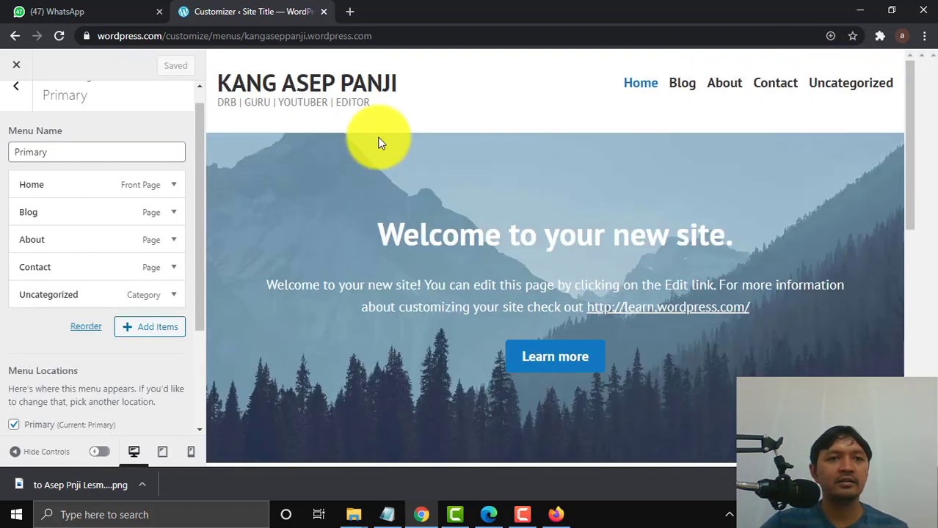
pyautogui.click(18, 88)
pyautogui.click(24, 94)
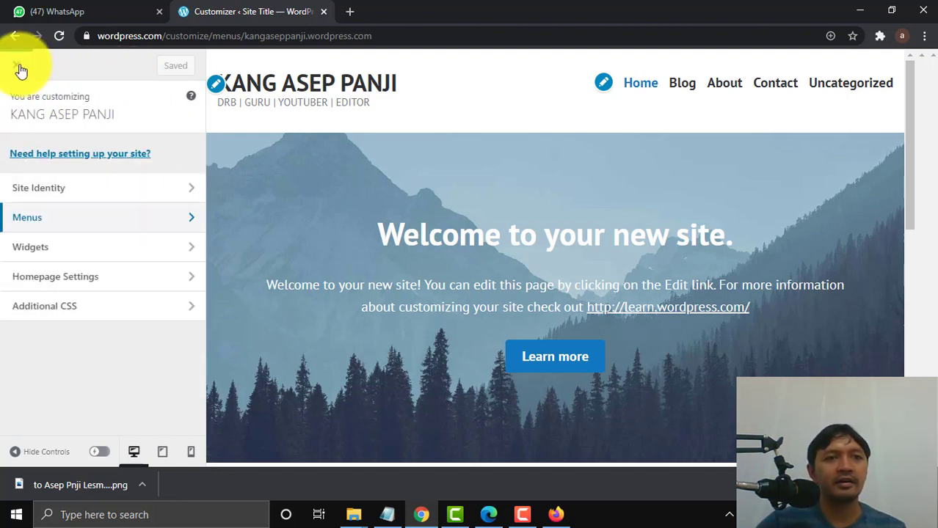
pyautogui.click(21, 69)
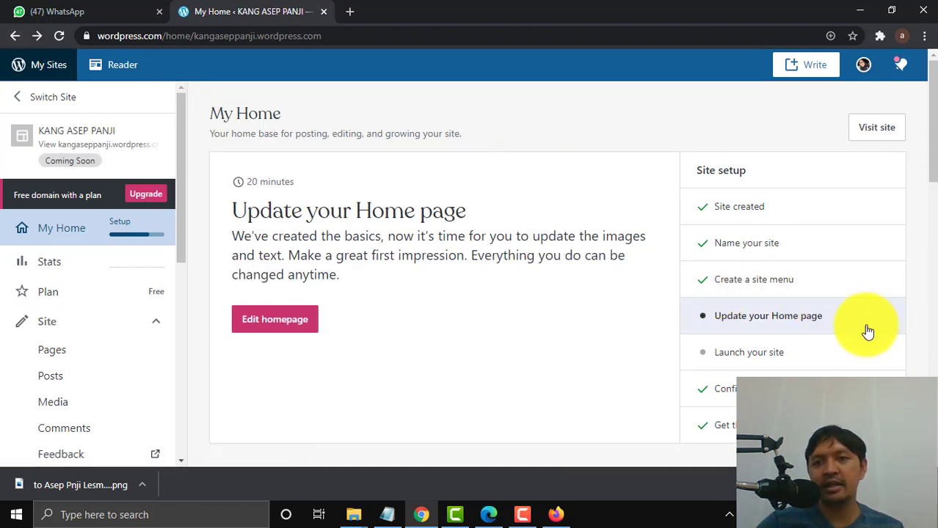
# - Open the homepage for editing and replace the cover heading with "SELAMAT DATANG DI BLOG SAYA"
pyautogui.scroll(-2, 910, 184)
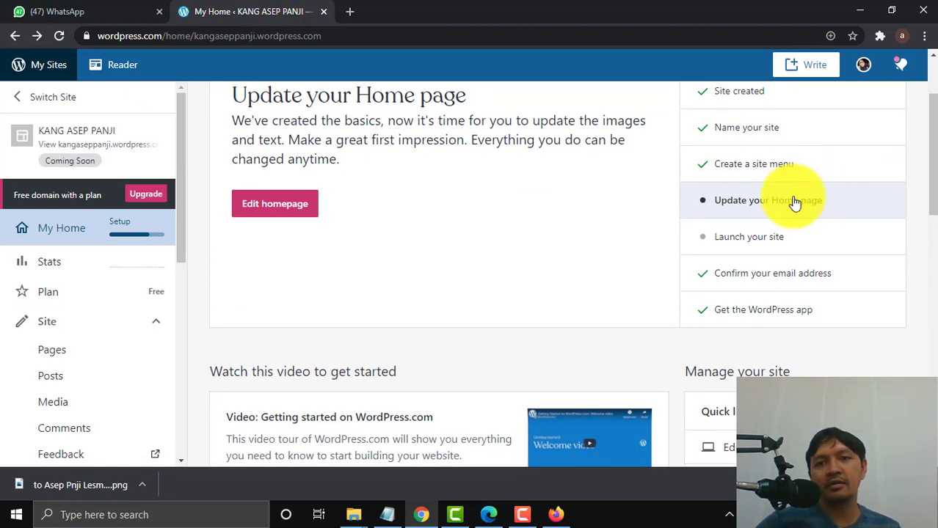
pyautogui.click(315, 203)
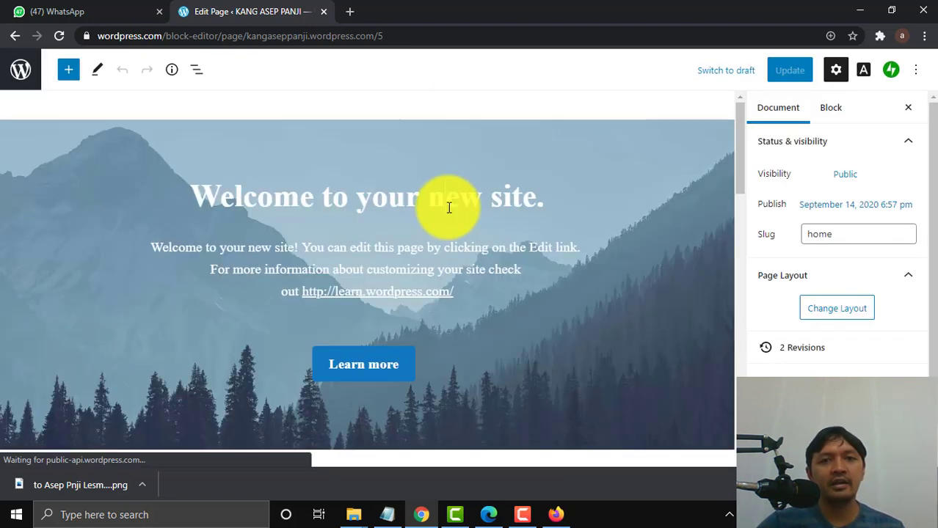
pyautogui.click(451, 213)
pyautogui.tripleClick(451, 209)
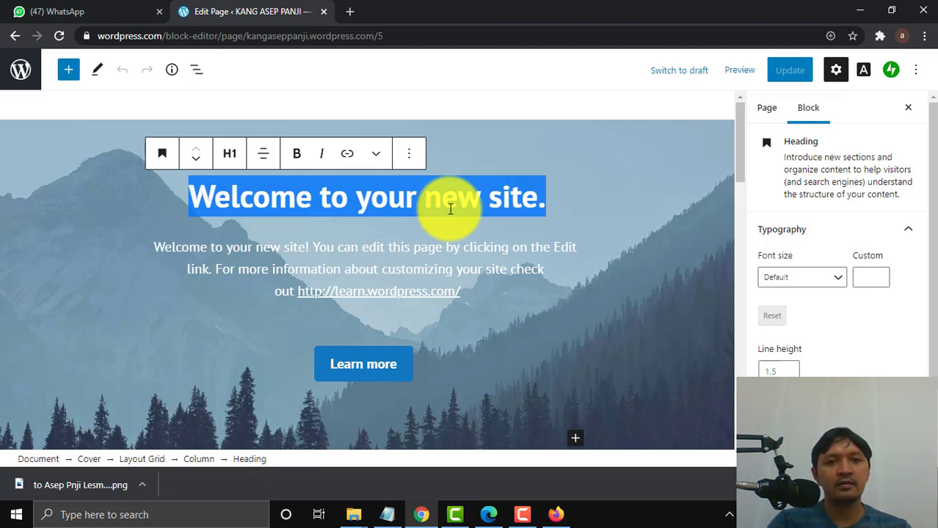
pyautogui.write('SELAMAT DATANG DI ')
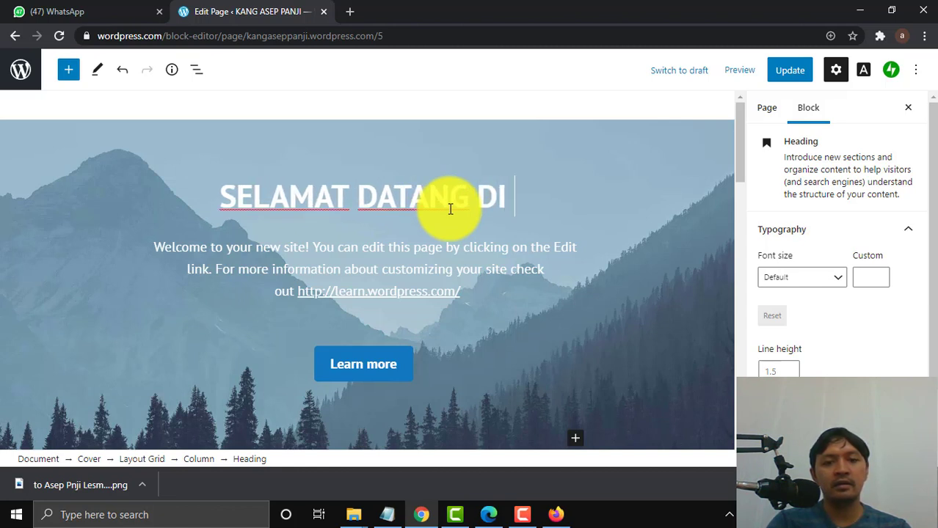
pyautogui.write('BLOG ')
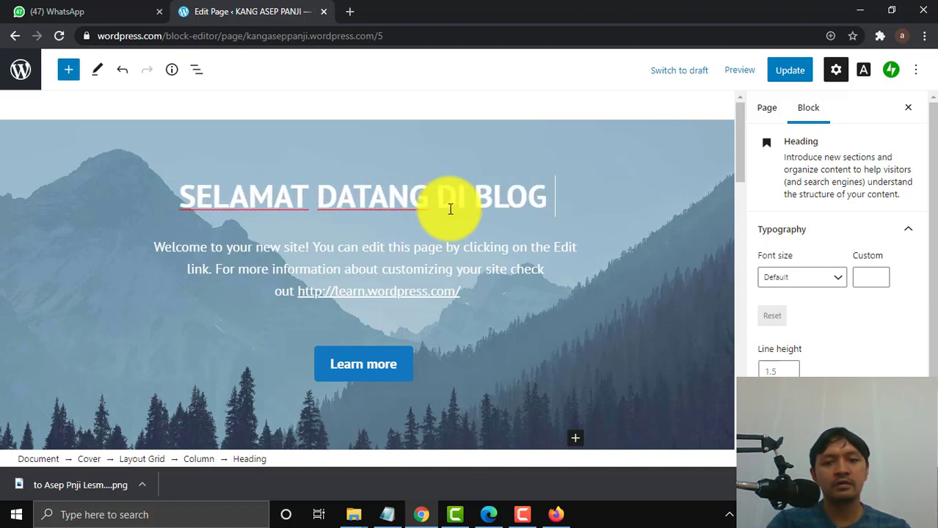
pyautogui.write('SAYA')
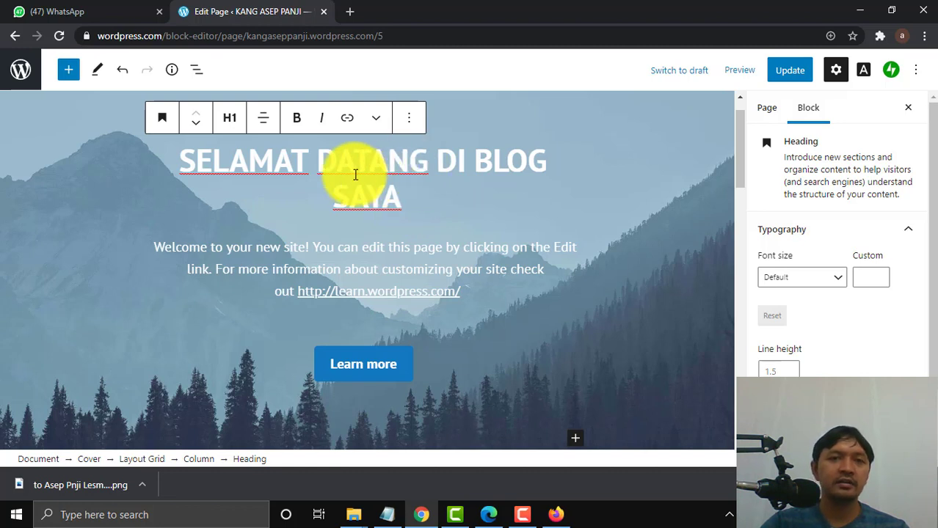
# - Change the heading's ending so it reads "SELAMAT DATANG TEMAN !" and update the page
pyautogui.moveTo(400, 198); pyautogui.dragTo(441, 160)
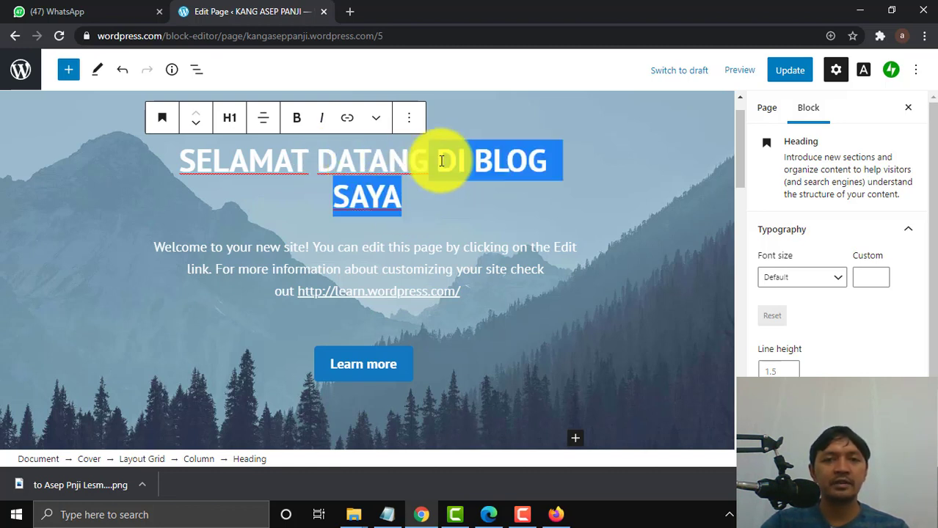
pyautogui.write('TEMAN')
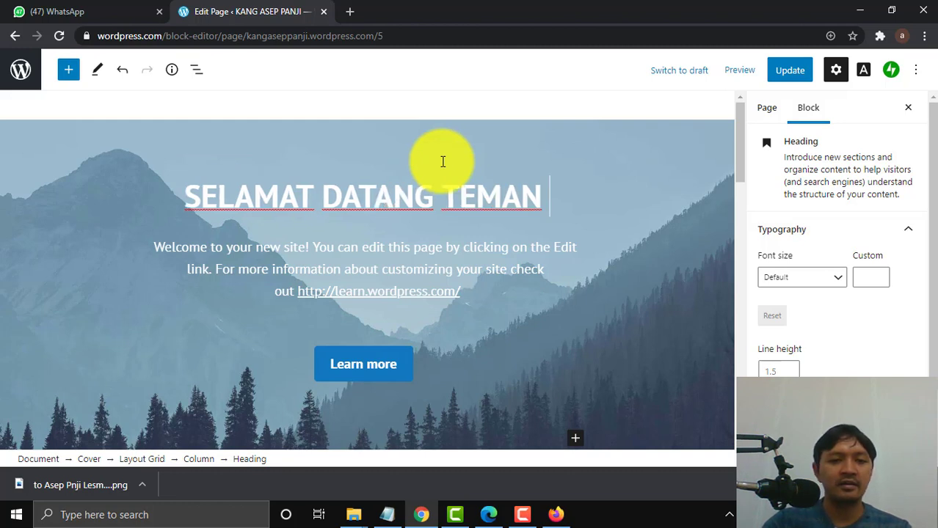
pyautogui.write(' !')
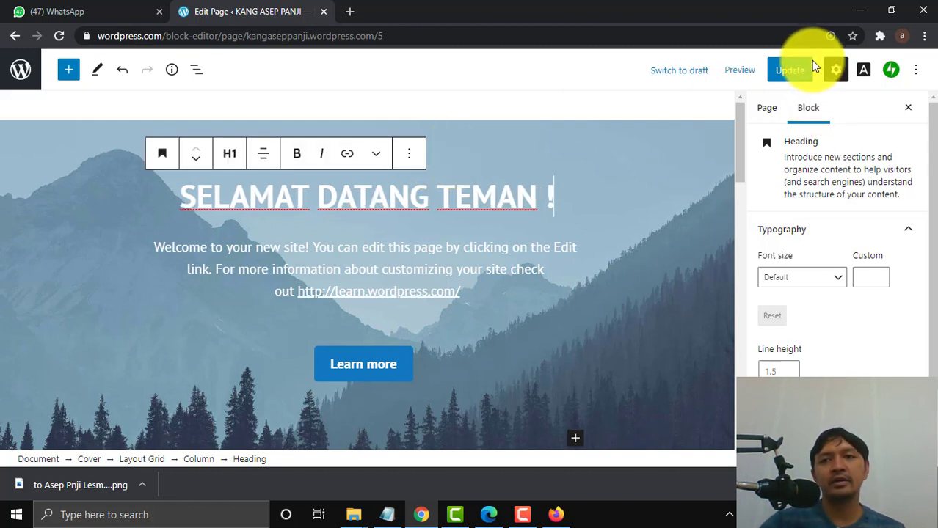
pyautogui.click(791, 71)
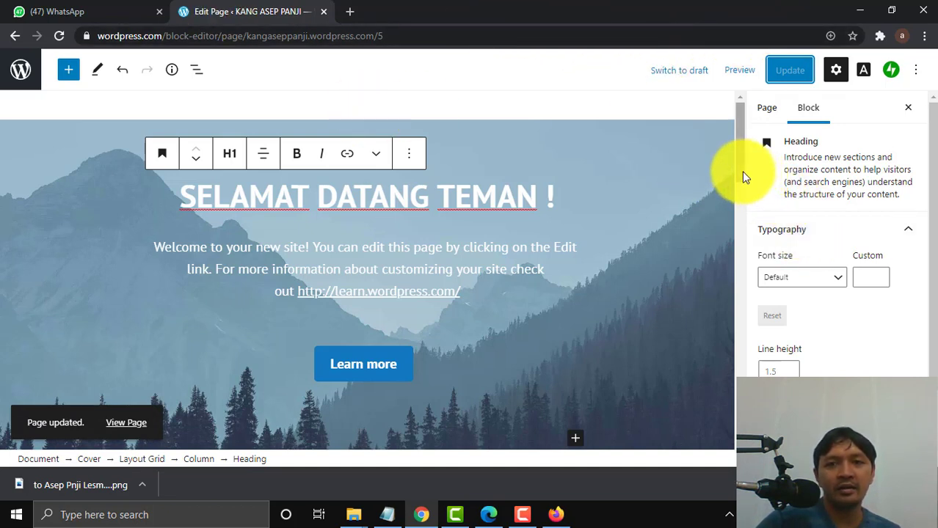
# - Leave the page editor for the site's dashboard and look over the remaining setup tasks and quick links
pyautogui.click(12, 69)
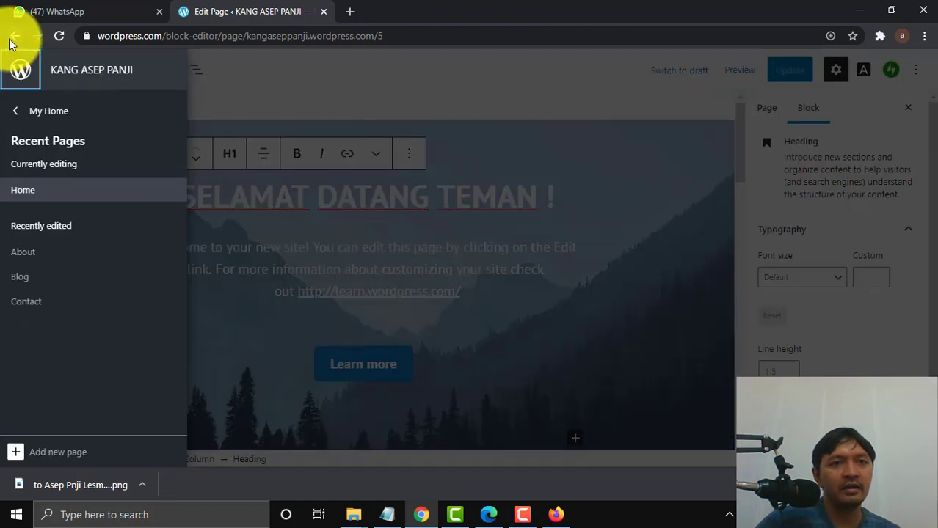
pyautogui.click(13, 37)
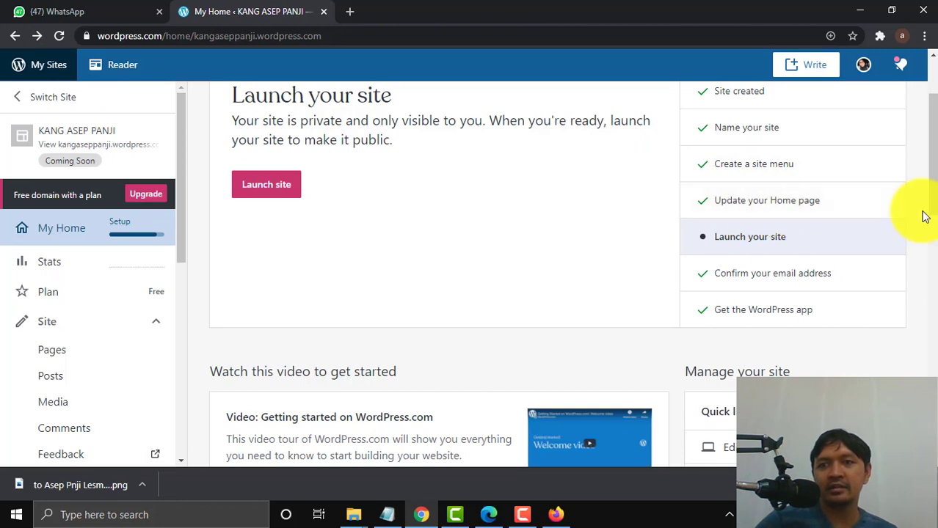
pyautogui.scroll(-4, 921, 184)
pyautogui.scroll(6, 921, 142)
pyautogui.scroll(-6, 910, 66)
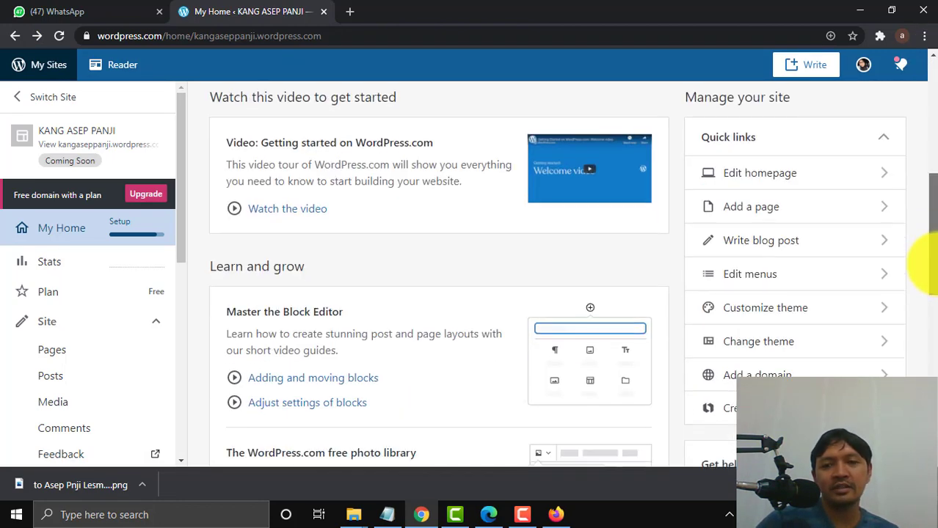
# - Start launching the site and keep its current free wordpress.com address by skipping the domain purchase
pyautogui.scroll(5, 931, 264)
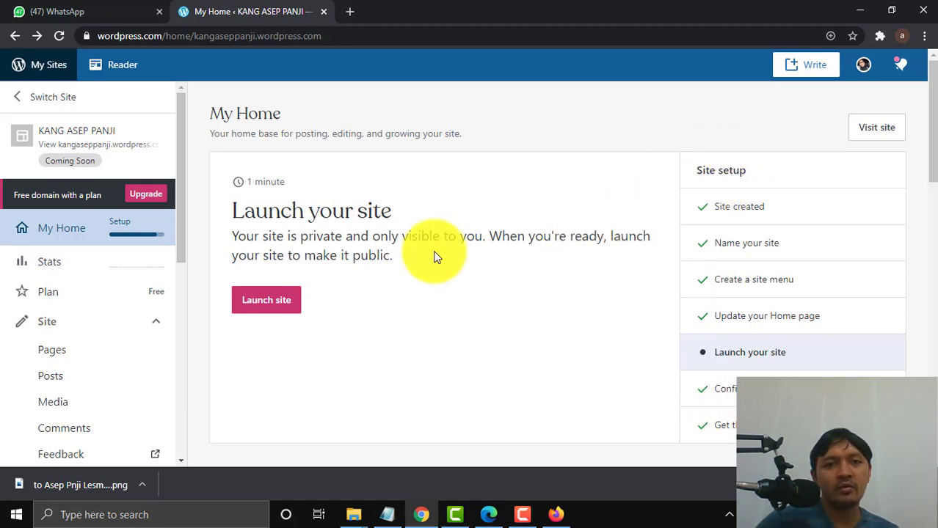
pyautogui.click(276, 301)
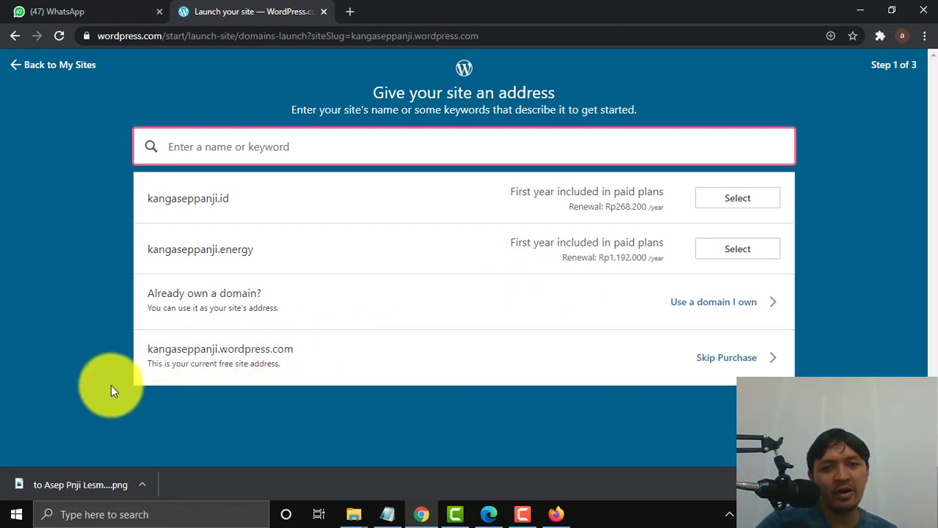
pyautogui.click(702, 366)
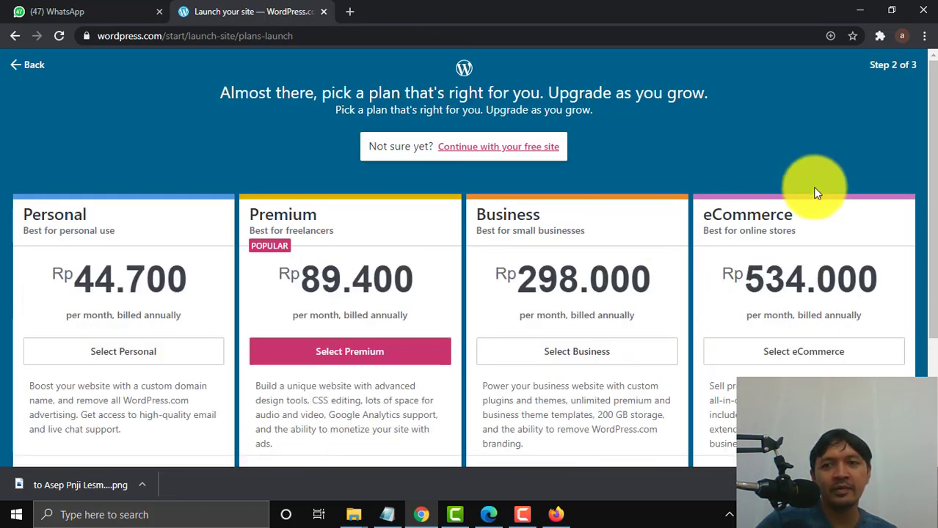
# - Look over the paid plans, continue with the free site to launch it, and dismiss the low-battery notice
pyautogui.moveTo(928, 203); pyautogui.dragTo(929, 309)
pyautogui.scroll(2, 905, 239)
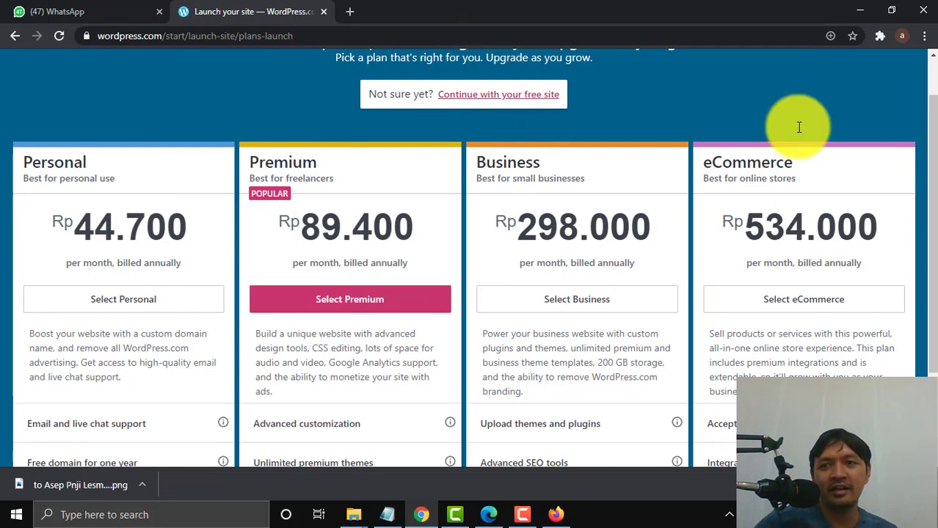
pyautogui.moveTo(932, 147); pyautogui.dragTo(921, 84)
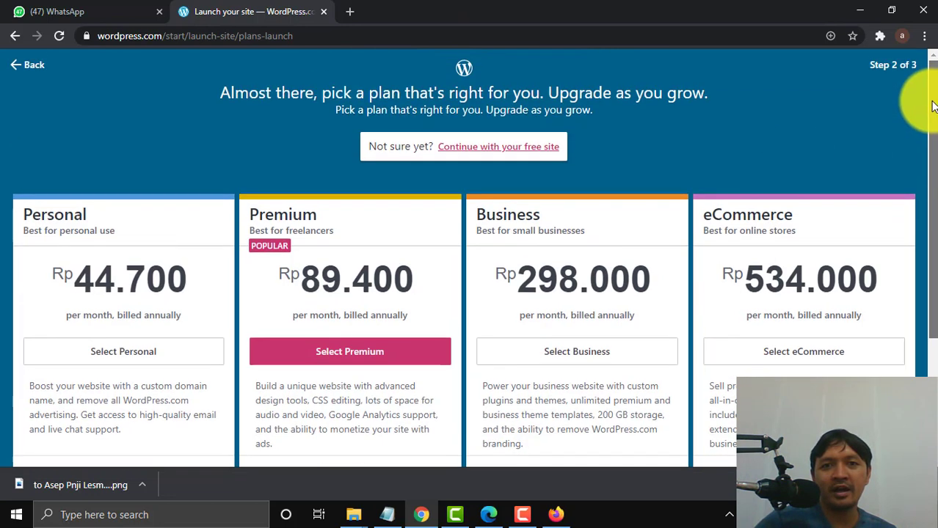
pyautogui.click(484, 151)
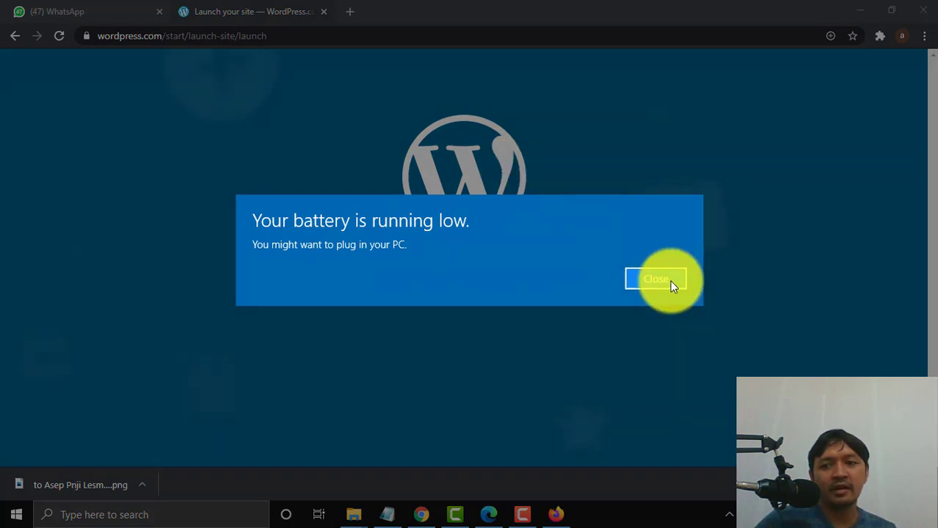
pyautogui.click(670, 281)
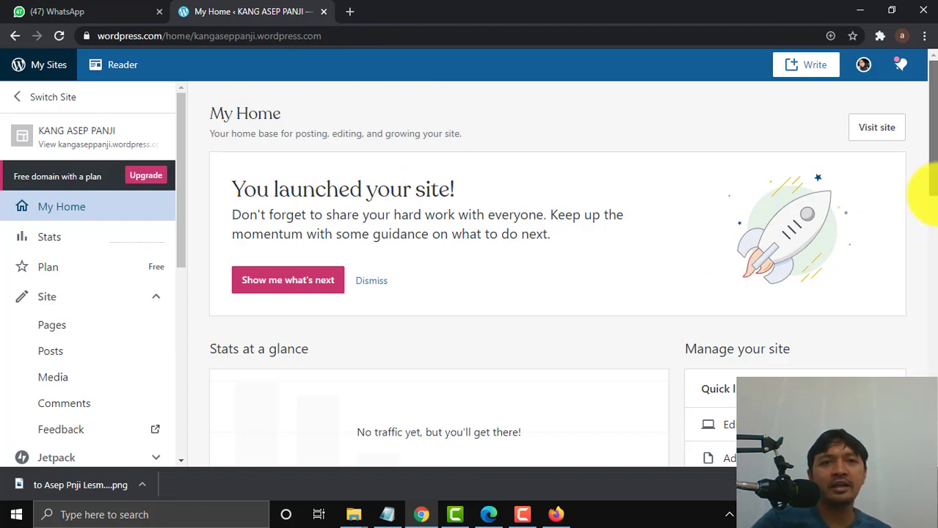
# - Glance over the launched site's dashboard, switch to Firefox and decline making it the default browser
pyautogui.scroll(-2, 929, 191)
pyautogui.scroll(2, 933, 189)
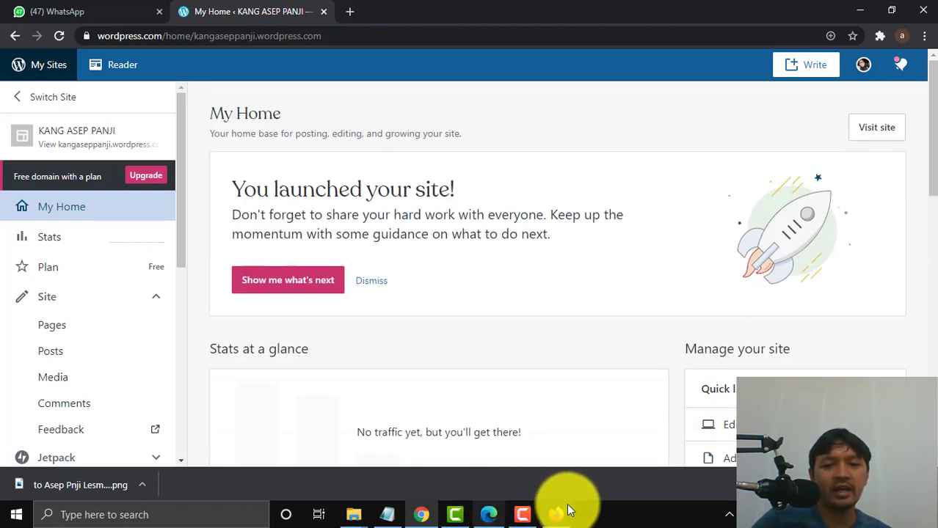
pyautogui.click(423, 515)
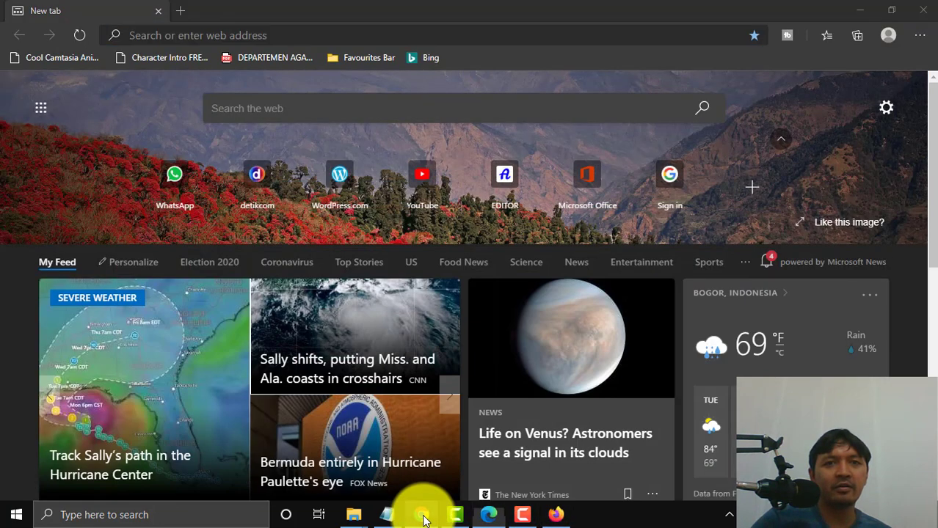
pyautogui.click(423, 515)
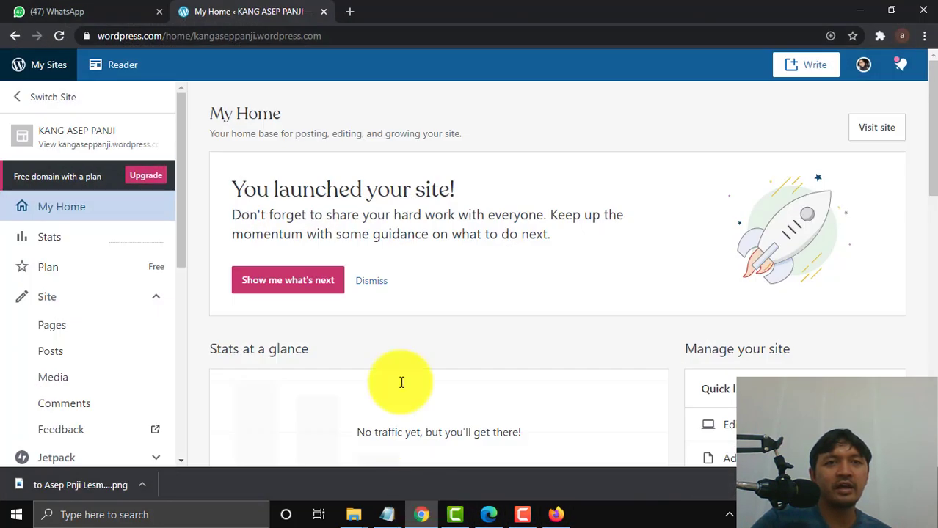
pyautogui.click(556, 513)
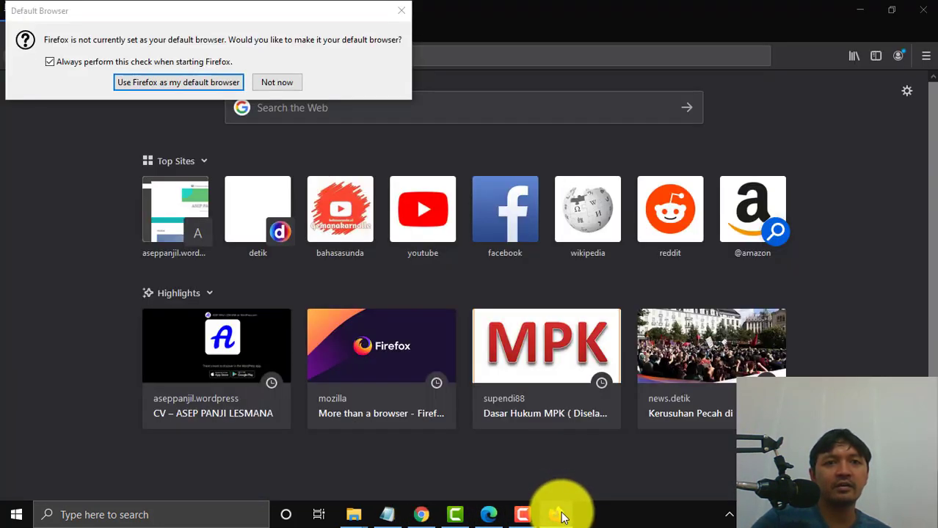
pyautogui.click(286, 81)
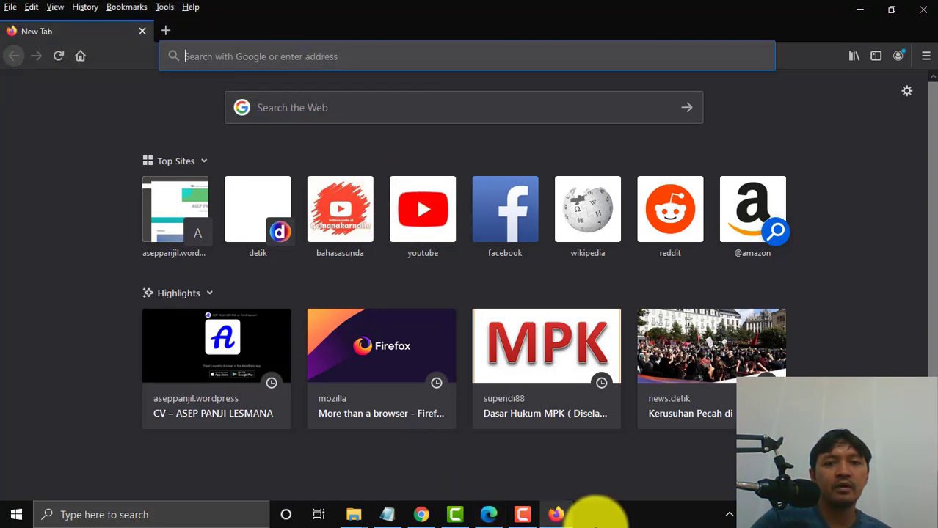
pyautogui.click(557, 515)
pyautogui.click(560, 510)
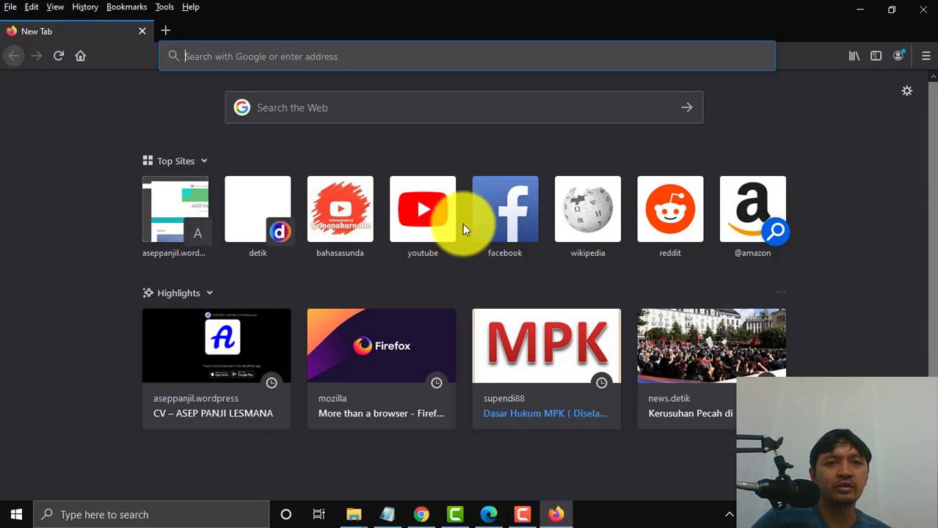
# - Load the launched site's free wordpress.com address in Firefox
pyautogui.click(243, 57)
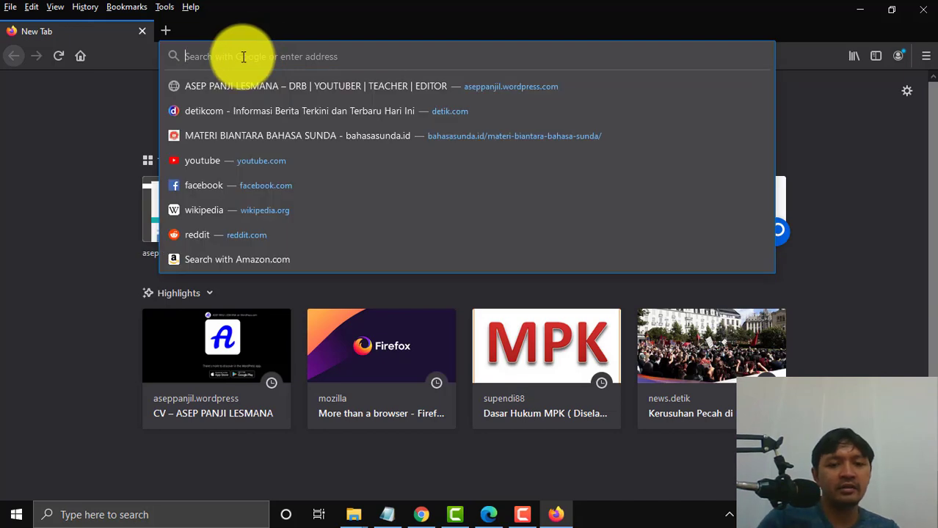
pyautogui.write('kang')
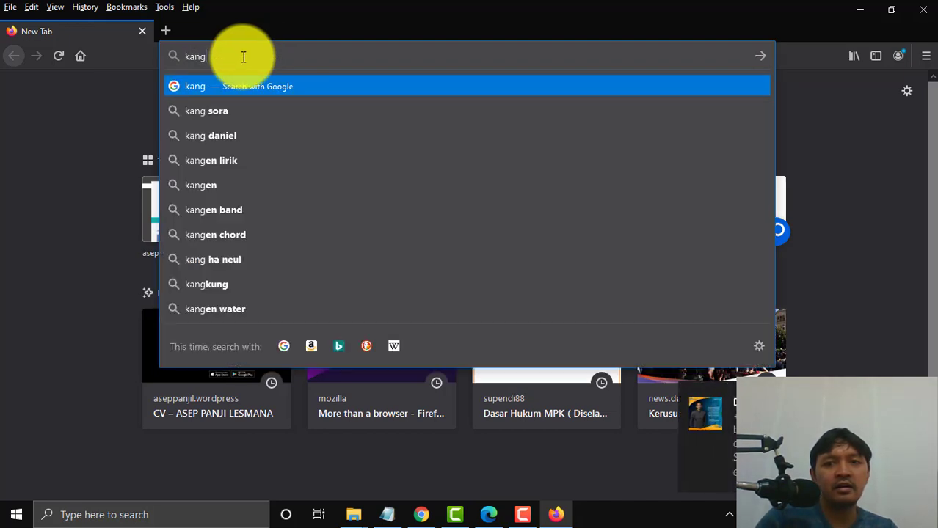
pyautogui.write('asep')
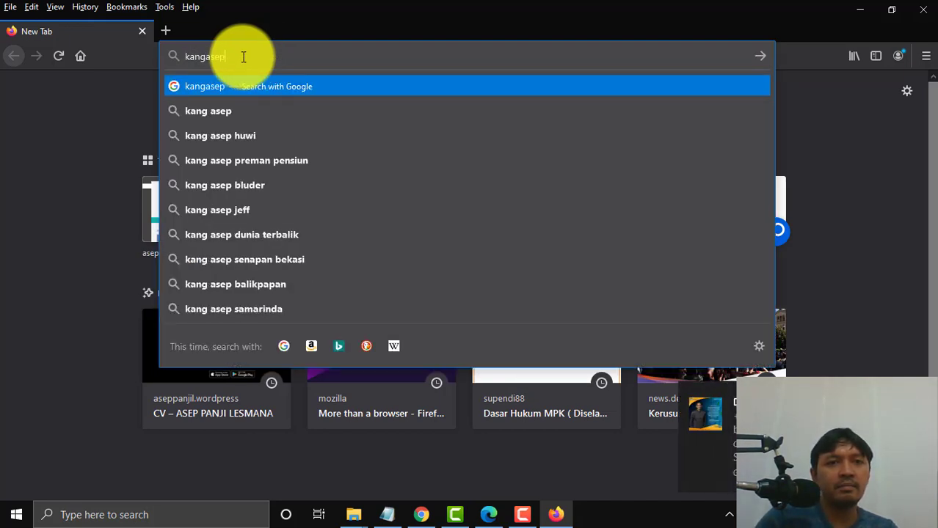
pyautogui.write('panji')
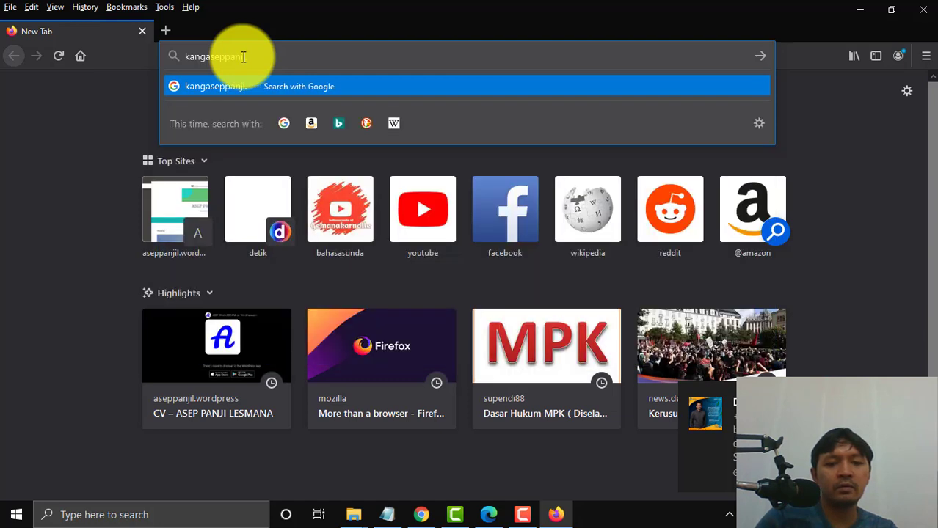
pyautogui.write('.wordpress')
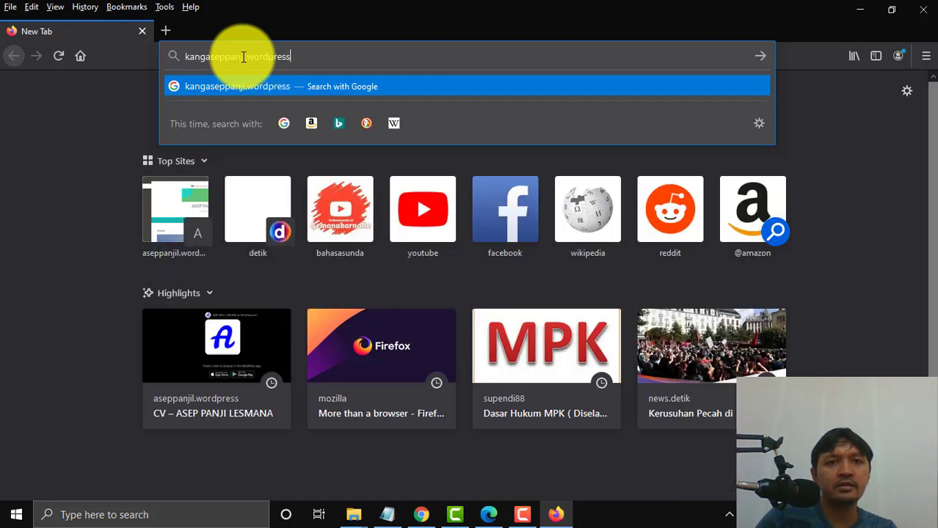
pyautogui.write('.com')
pyautogui.press('Return')
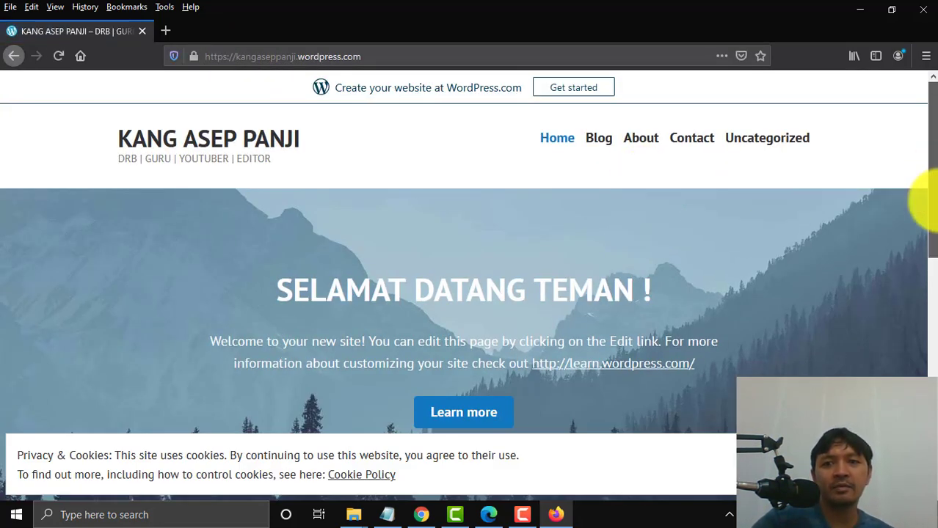
# - Examine the public home page from its header and menu to the latest blog posts and footer
pyautogui.scroll(-5, 921, 204)
pyautogui.scroll(4, 918, 190)
pyautogui.scroll(-1, 921, 210)
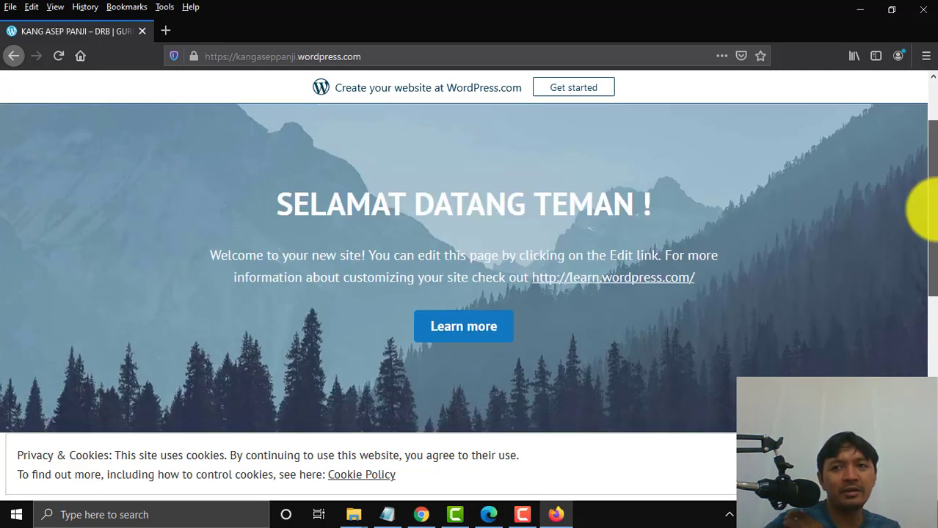
pyautogui.scroll(3, 918, 147)
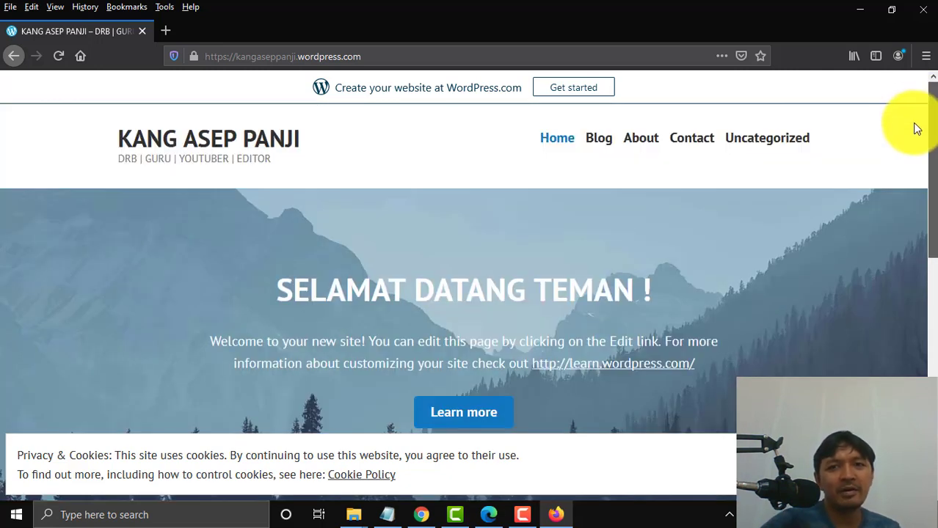
pyautogui.scroll(-6, 918, 209)
pyautogui.scroll(5, 919, 198)
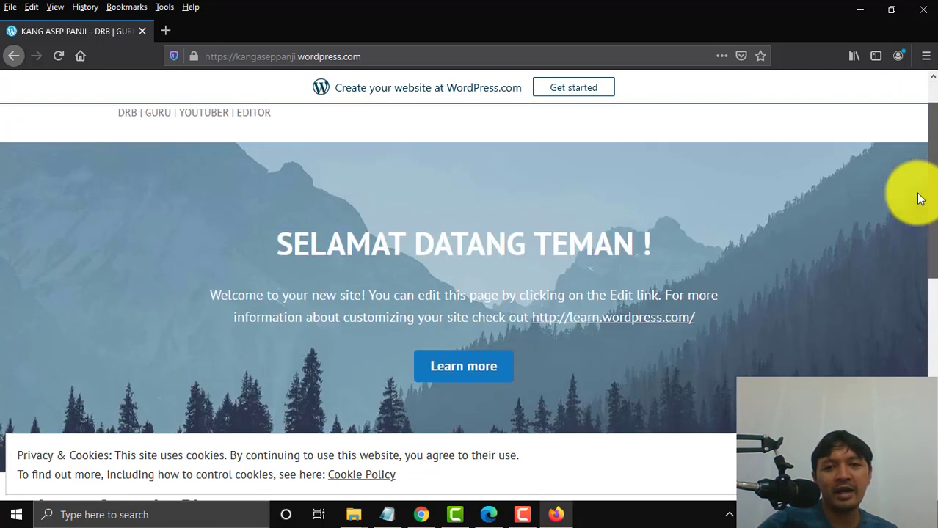
pyautogui.scroll(-8, 921, 220)
pyautogui.scroll(9, 921, 293)
pyautogui.scroll(-5, 918, 220)
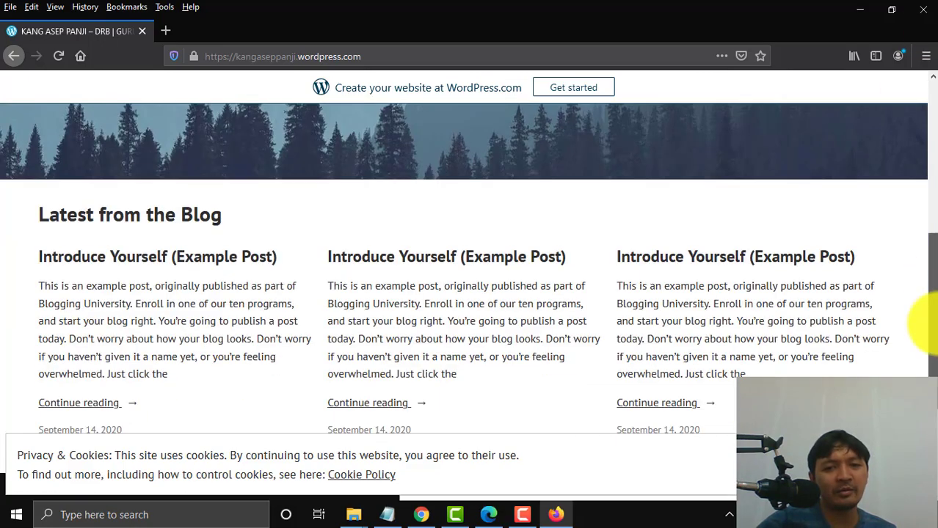
pyautogui.scroll(-3, 921, 323)
pyautogui.scroll(8, 923, 247)
pyautogui.scroll(-6, 924, 359)
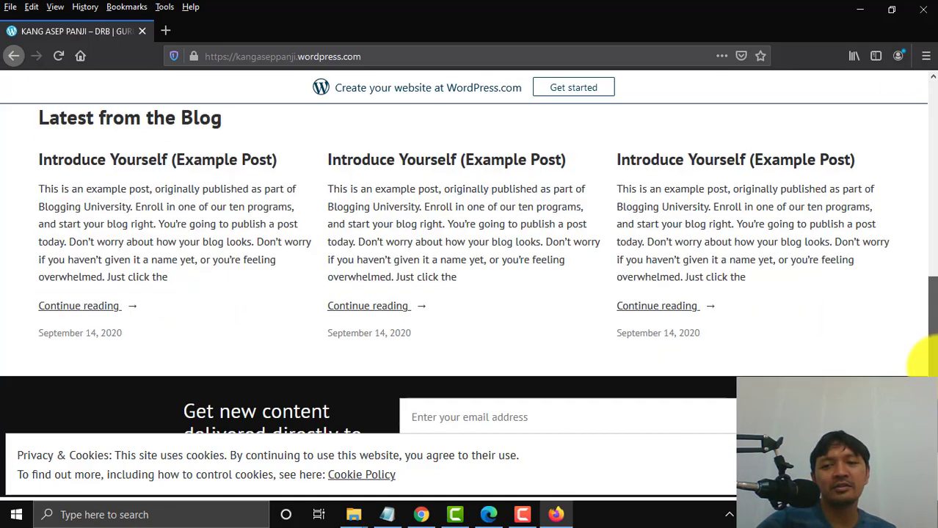
pyautogui.scroll(8, 921, 293)
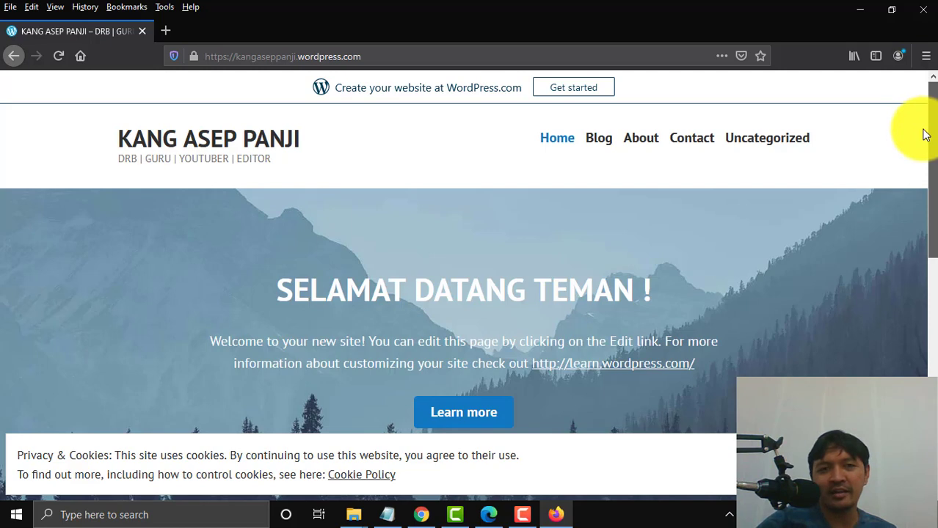
pyautogui.scroll(-4, 926, 294)
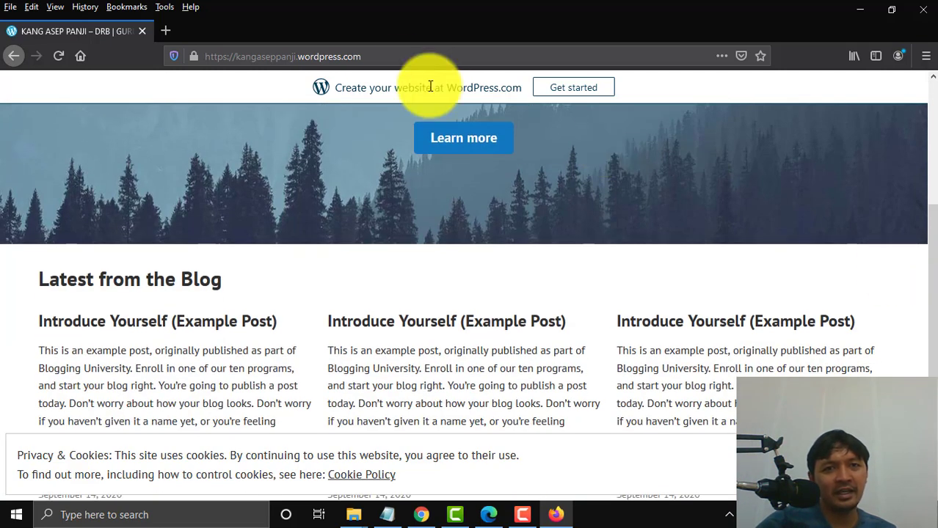
# - Highlight the site's full web address and return to the beginning of the home page
pyautogui.moveTo(378, 56); pyautogui.dragTo(218, 52)
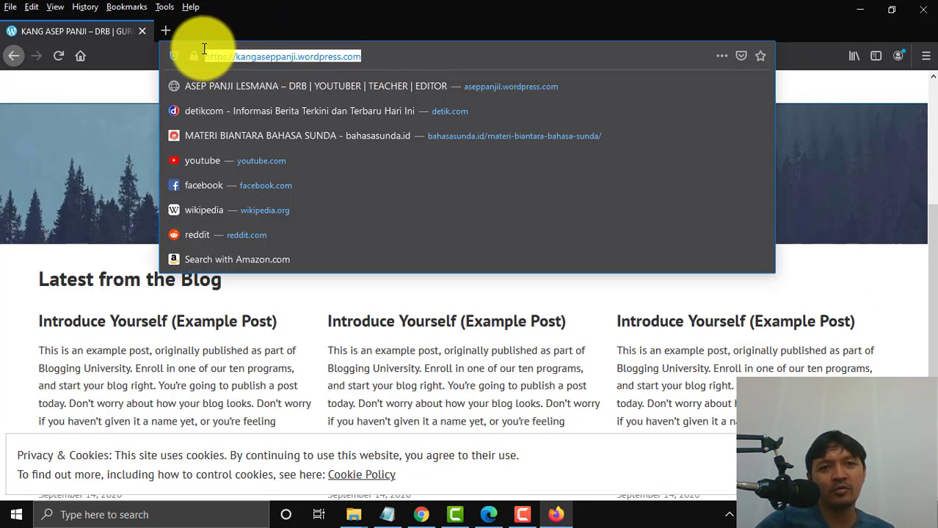
pyautogui.click(366, 53)
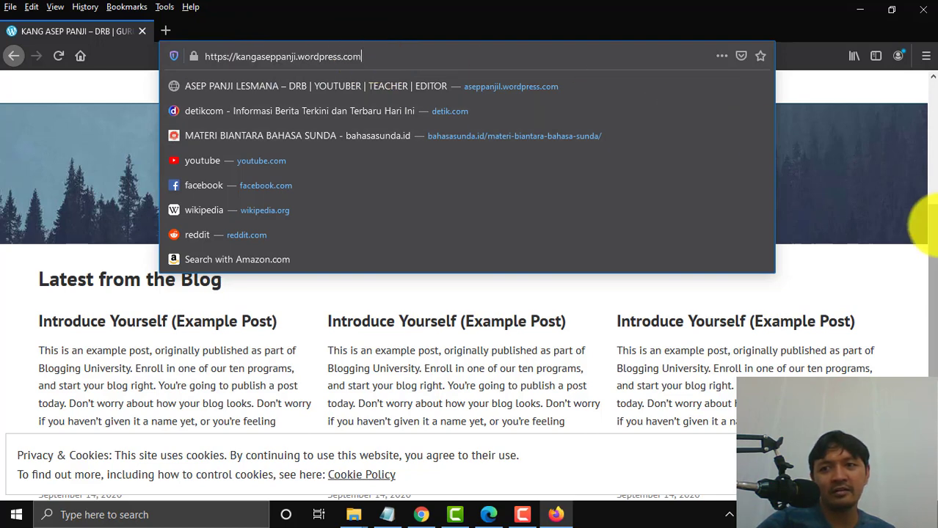
pyautogui.moveTo(926, 220); pyautogui.dragTo(921, 69)
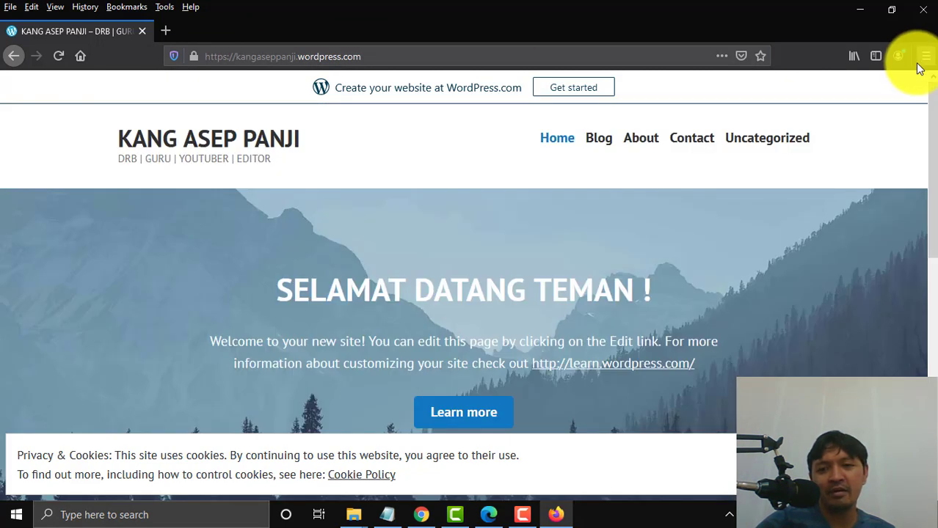
pyautogui.moveTo(924, 118); pyautogui.dragTo(926, 92)
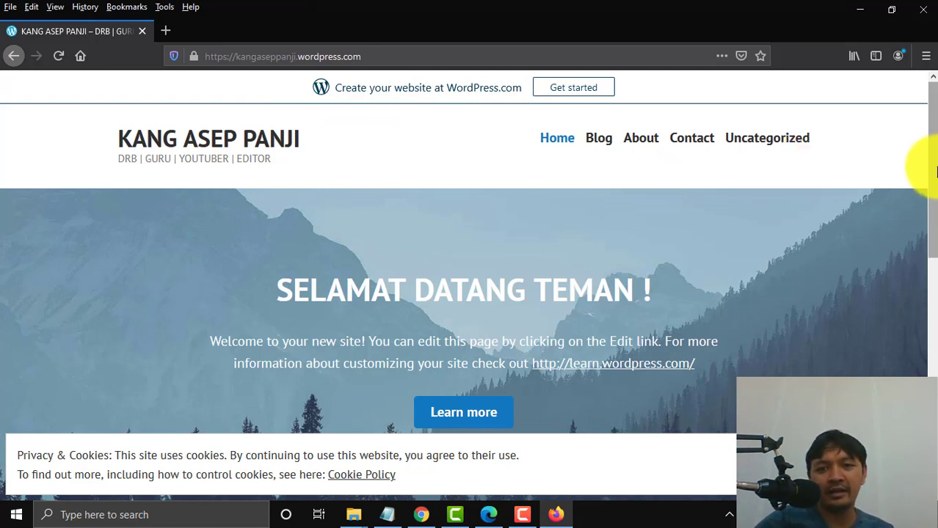
pyautogui.moveTo(936, 171); pyautogui.dragTo(910, 71)
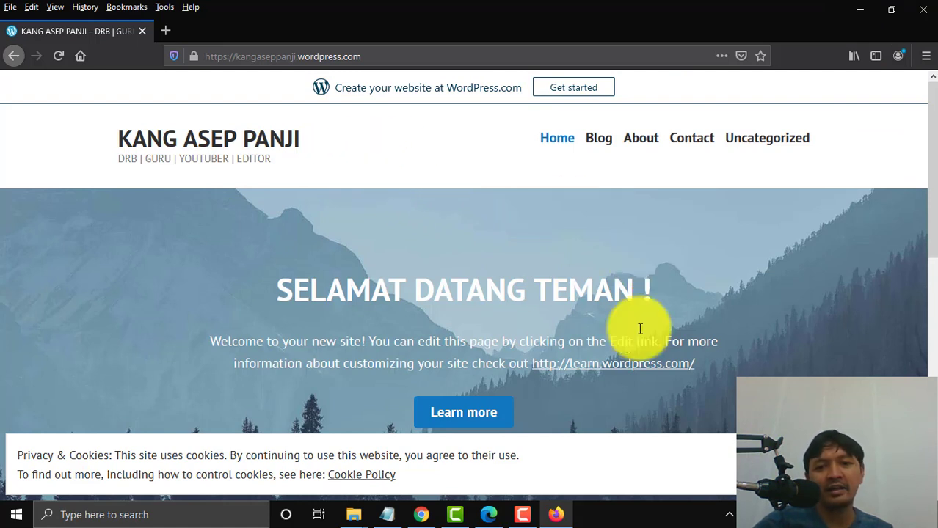
# - Switch back to Chrome, open the site's WP Admin dashboard and reveal the Appearance options
pyautogui.click(424, 514)
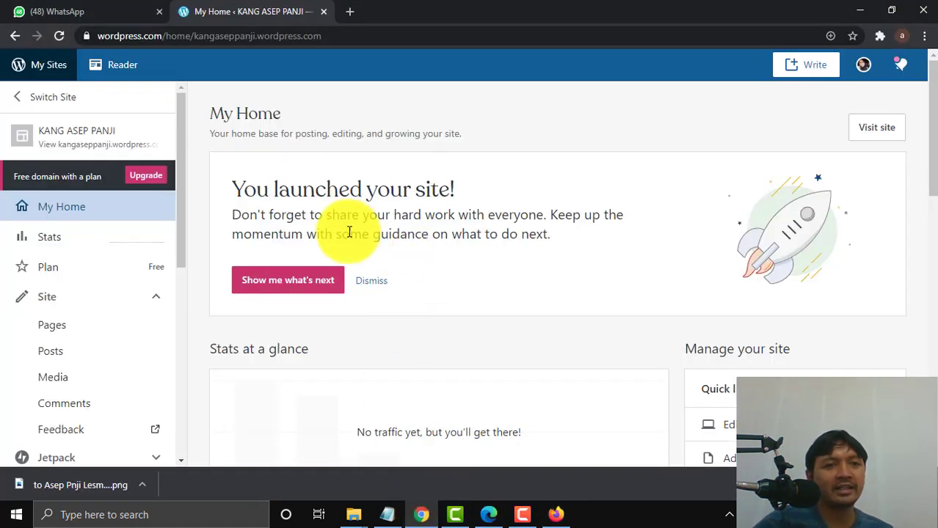
pyautogui.moveTo(183, 176); pyautogui.dragTo(164, 429)
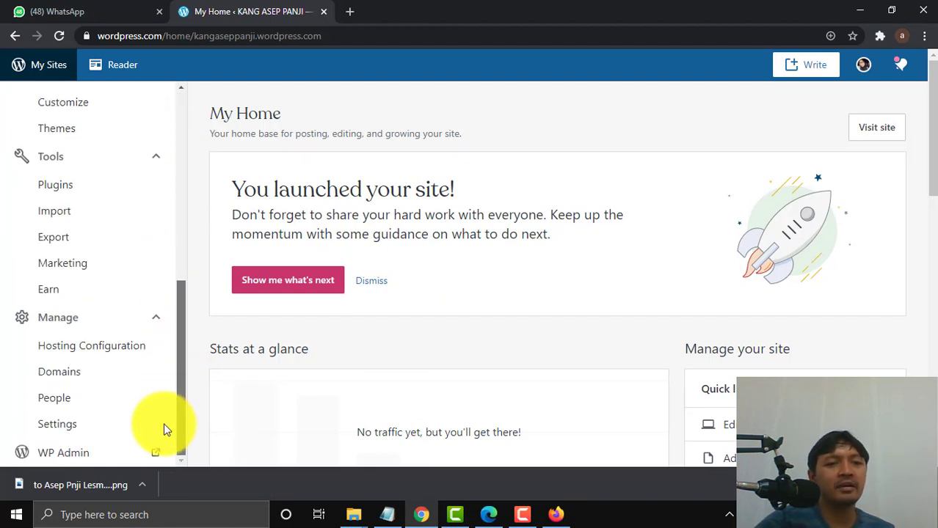
pyautogui.moveTo(183, 286); pyautogui.dragTo(197, 57)
pyautogui.scroll(-5, 151, 255)
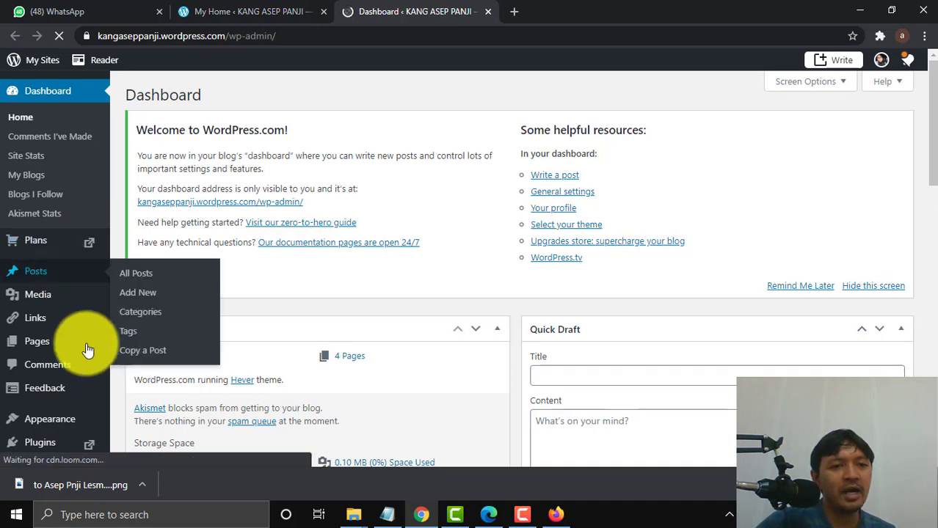
pyautogui.moveTo(58, 422)
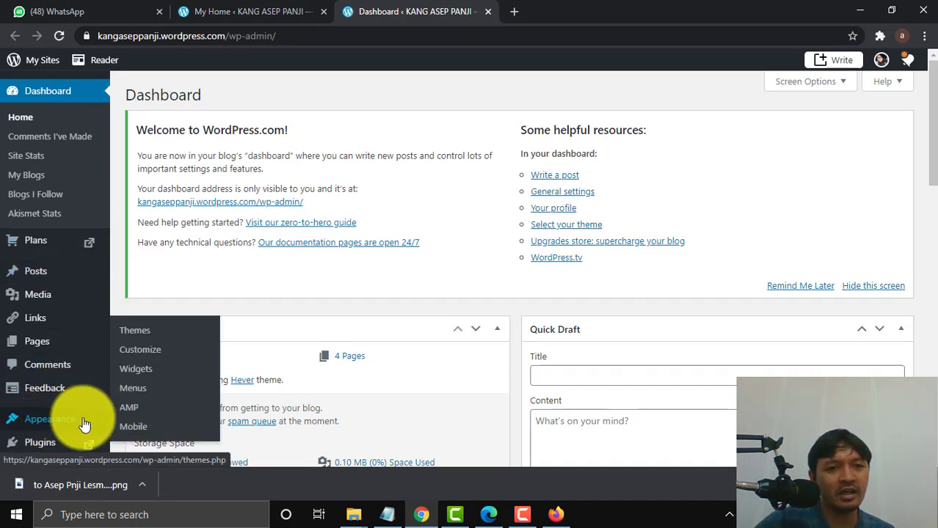
# - Open the site's theme management page and search the available themes for pink
pyautogui.click(140, 332)
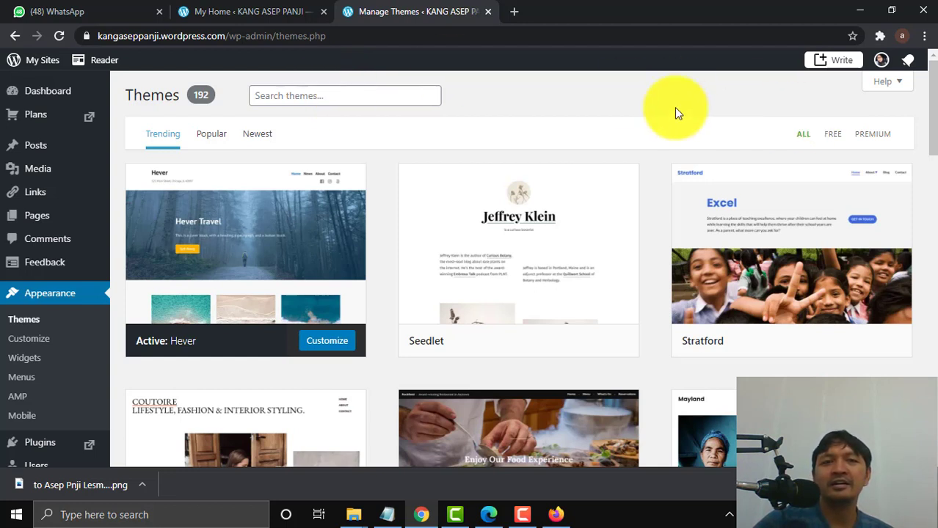
pyautogui.click(336, 95)
pyautogui.write('pi')
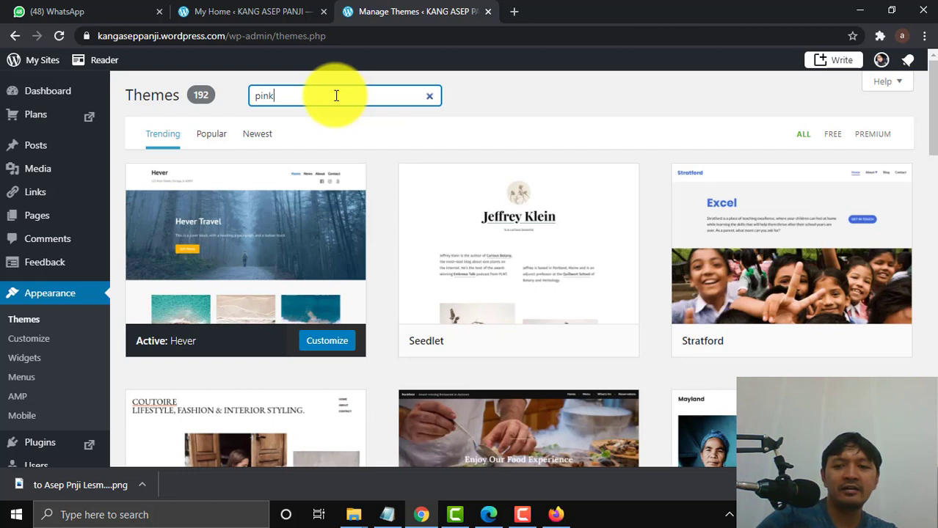
pyautogui.write('nk')
pyautogui.moveTo(761, 186)
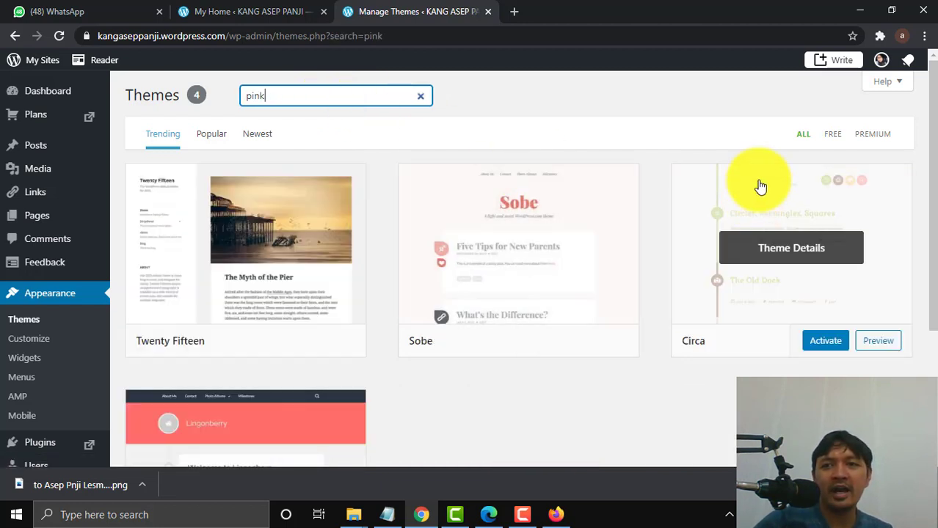
# - Limit the themes to free ones and skim through the listing, returning to its beginning
pyautogui.click(836, 136)
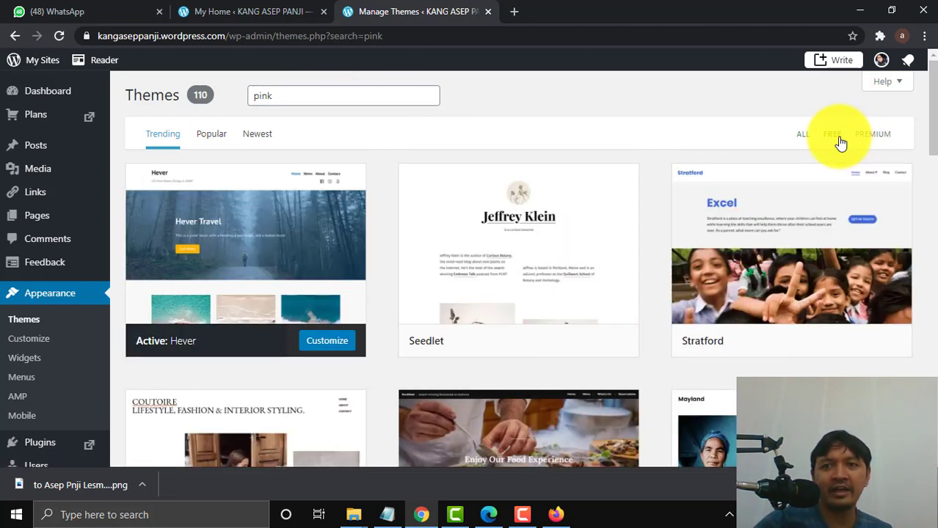
pyautogui.moveTo(929, 155); pyautogui.dragTo(929, 301)
pyautogui.moveTo(929, 237); pyautogui.dragTo(931, 74)
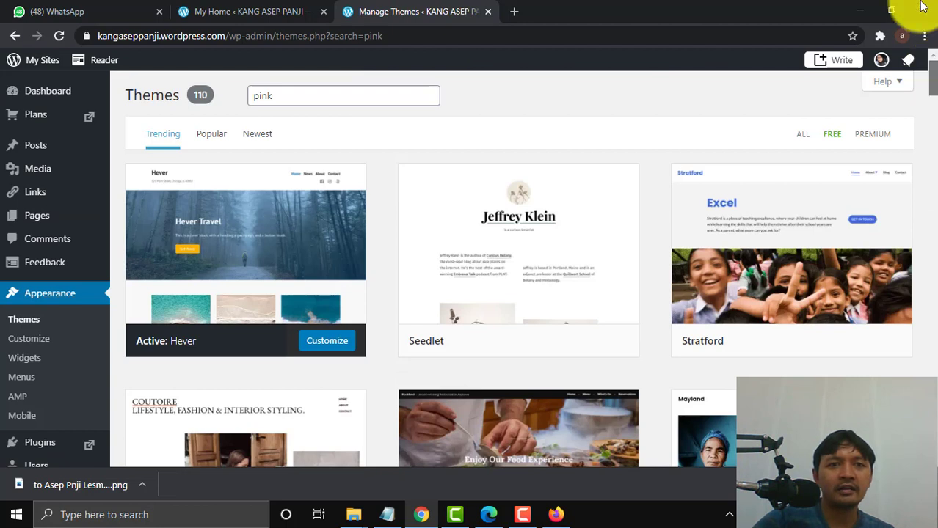
# - Sort the themes by popularity and clear the pink search term
pyautogui.click(211, 134)
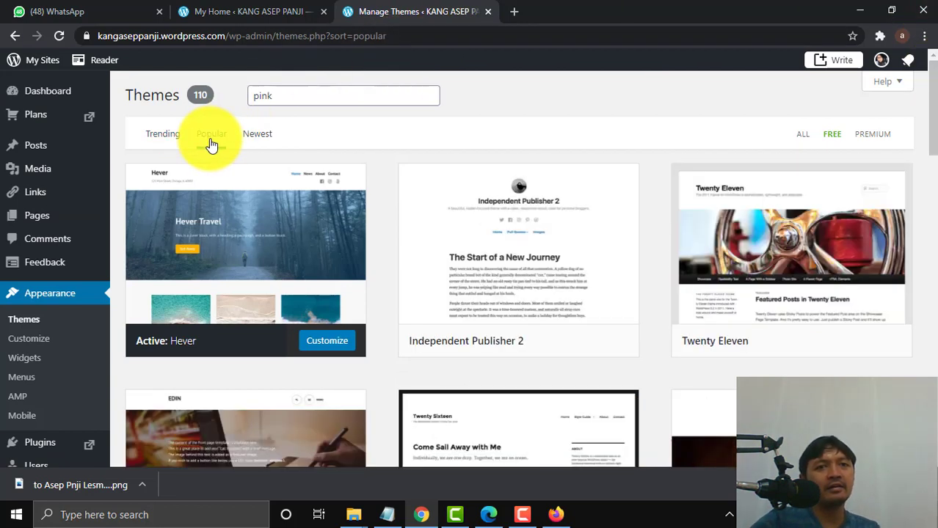
pyautogui.doubleClick(281, 101)
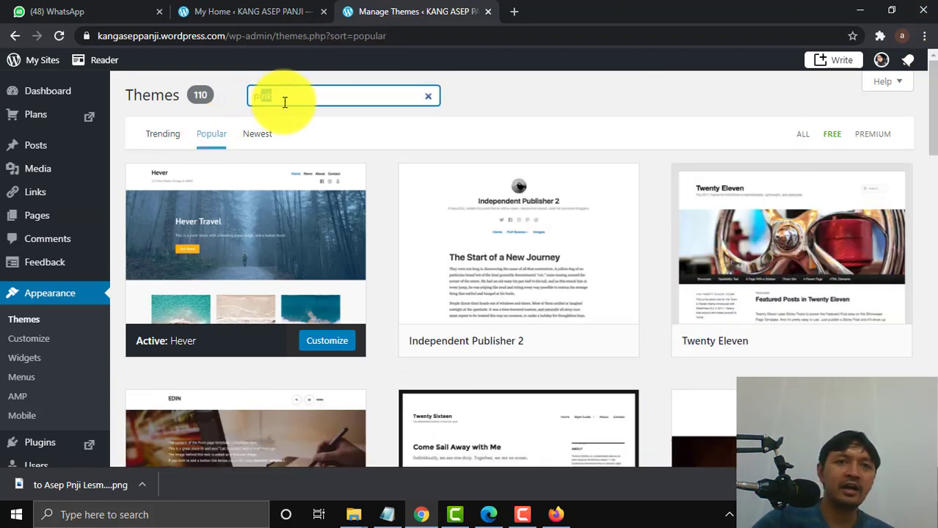
pyautogui.click(428, 95)
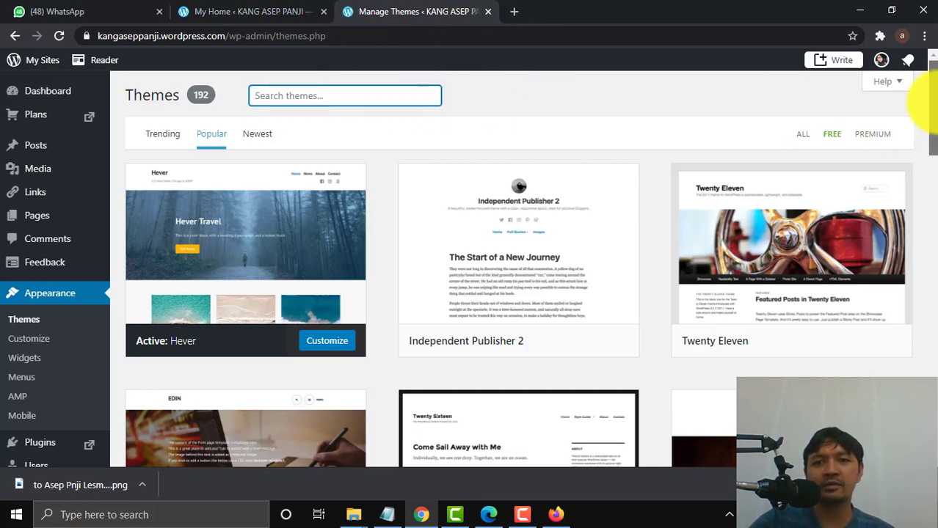
# - Browse the popular themes from the first rows down to Orvis, Shawburn and Paulie, comparing designs and which ones carry a price
pyautogui.moveTo(930, 107); pyautogui.dragTo(934, 336)
pyautogui.scroll(-1, 933, 335)
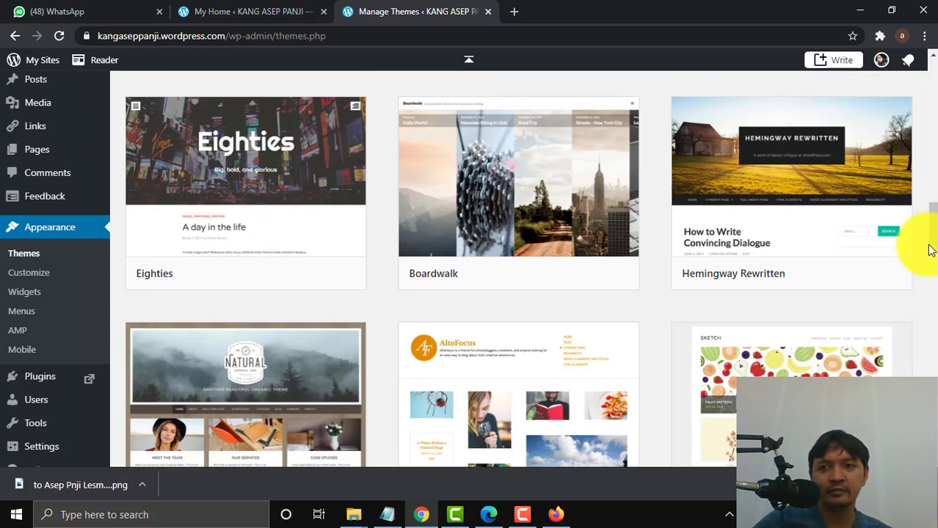
pyautogui.scroll(-3, 931, 251)
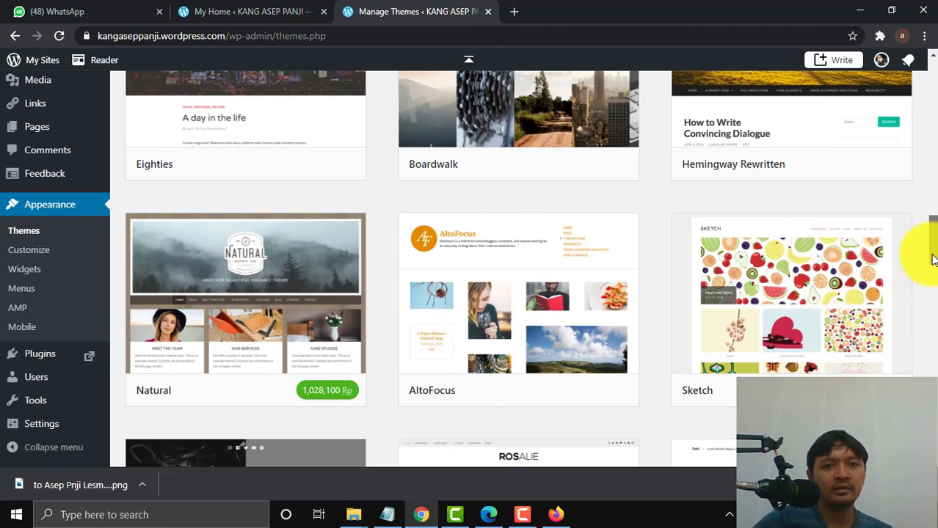
pyautogui.scroll(-2, 926, 250)
pyautogui.scroll(7, 925, 226)
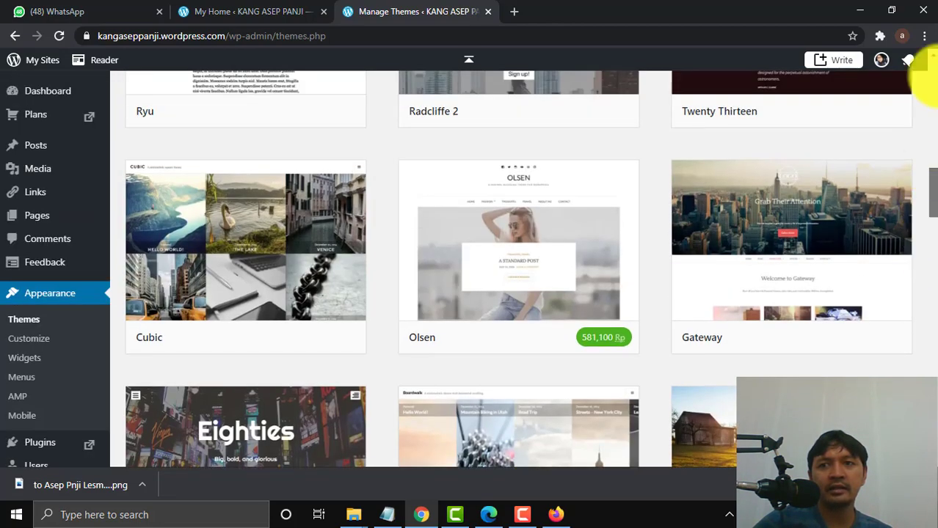
pyautogui.scroll(5, 926, 72)
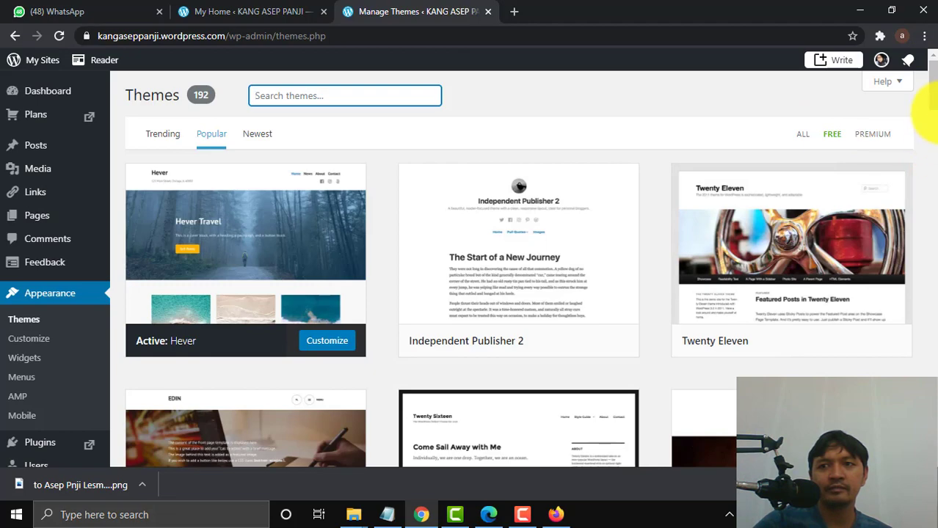
pyautogui.moveTo(932, 110); pyautogui.dragTo(932, 314)
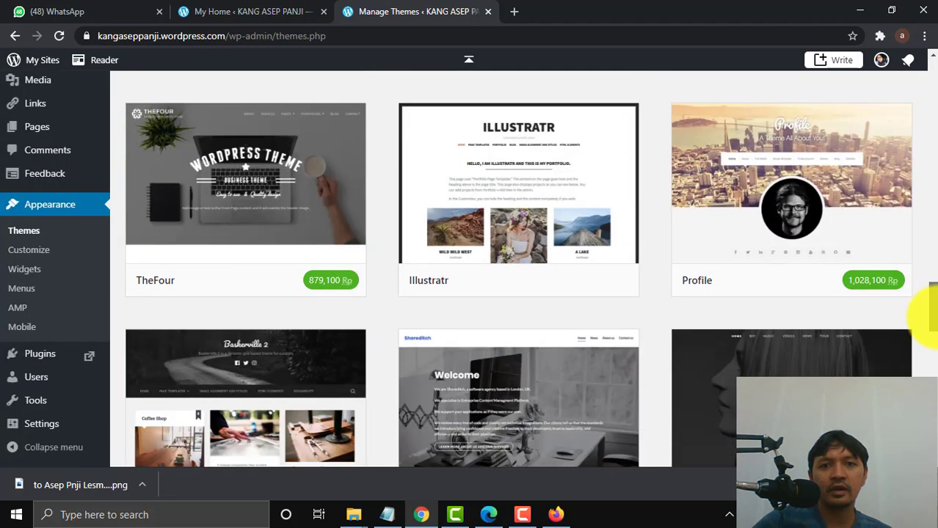
pyautogui.scroll(-5, 929, 315)
pyautogui.scroll(7, 928, 314)
pyautogui.scroll(-2, 927, 319)
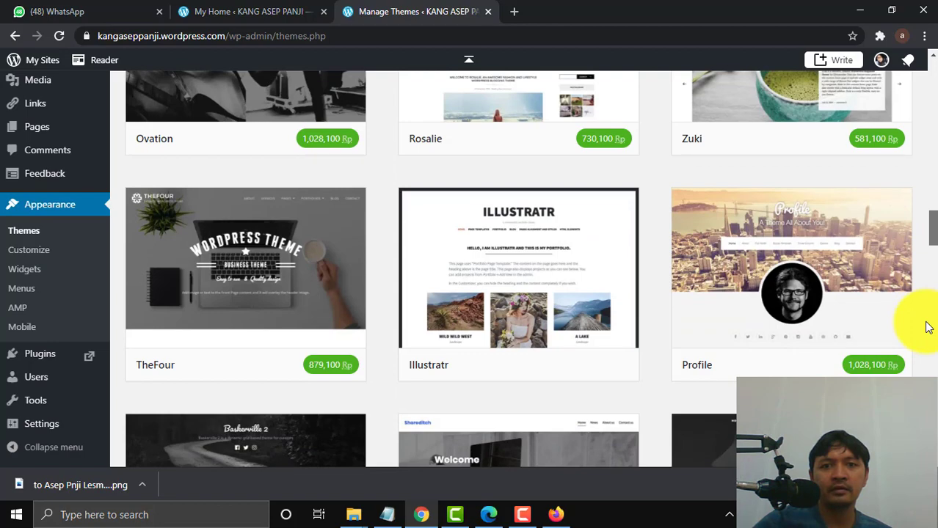
pyautogui.scroll(-10, 927, 327)
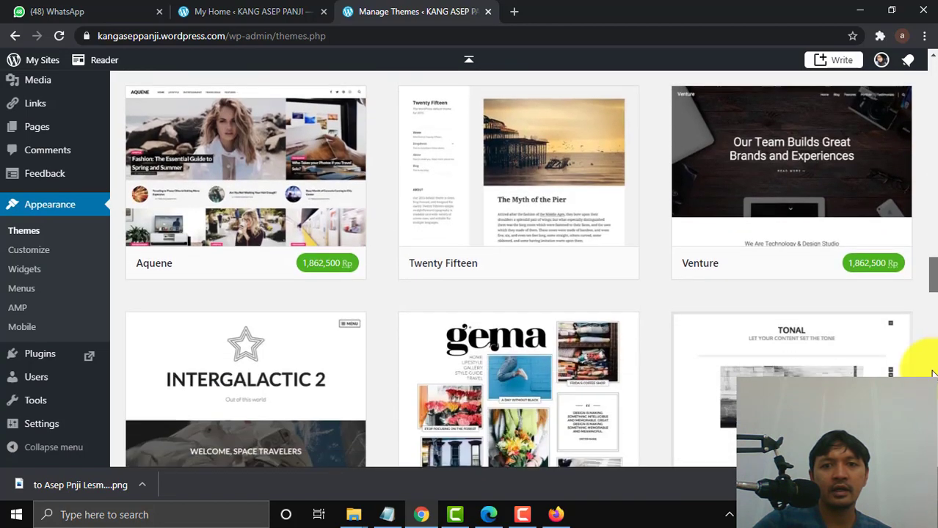
pyautogui.scroll(-2, 926, 366)
pyautogui.scroll(1, 928, 364)
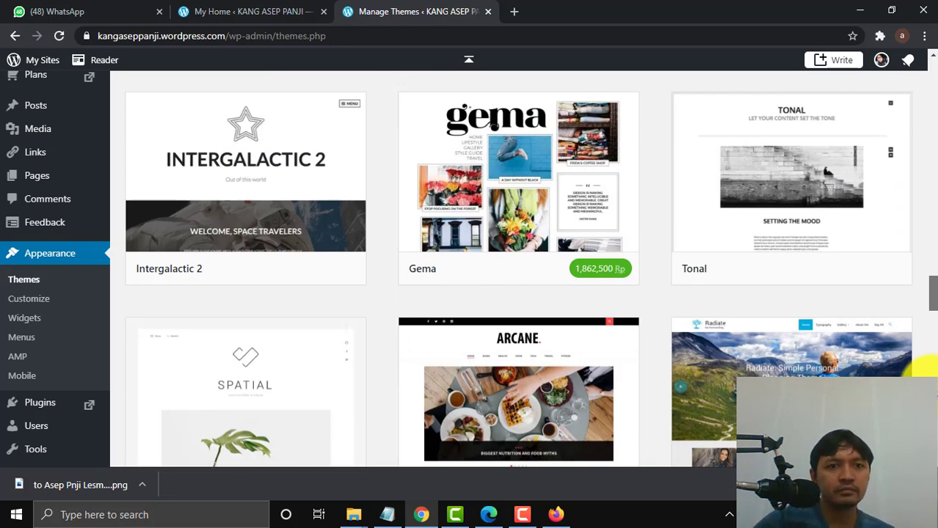
pyautogui.scroll(-3, 927, 366)
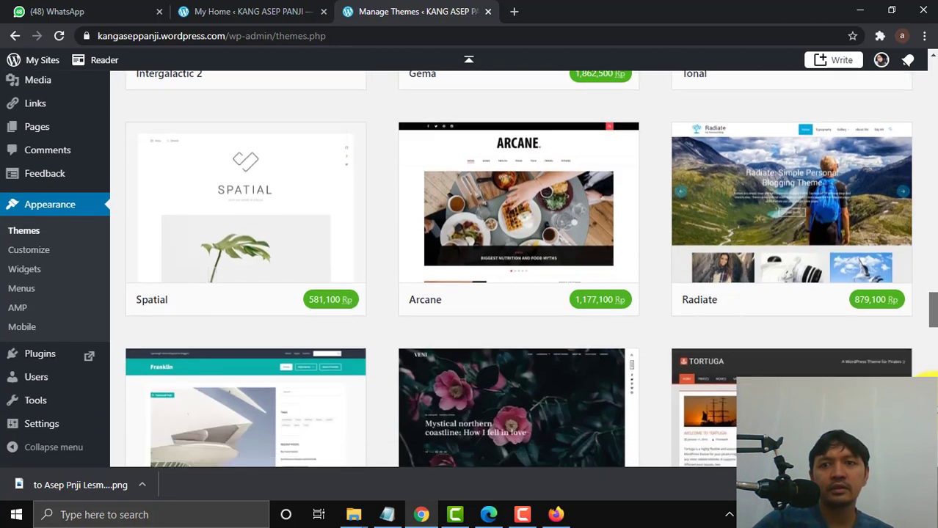
pyautogui.scroll(-8, 926, 378)
pyautogui.scroll(-3, 518, 269)
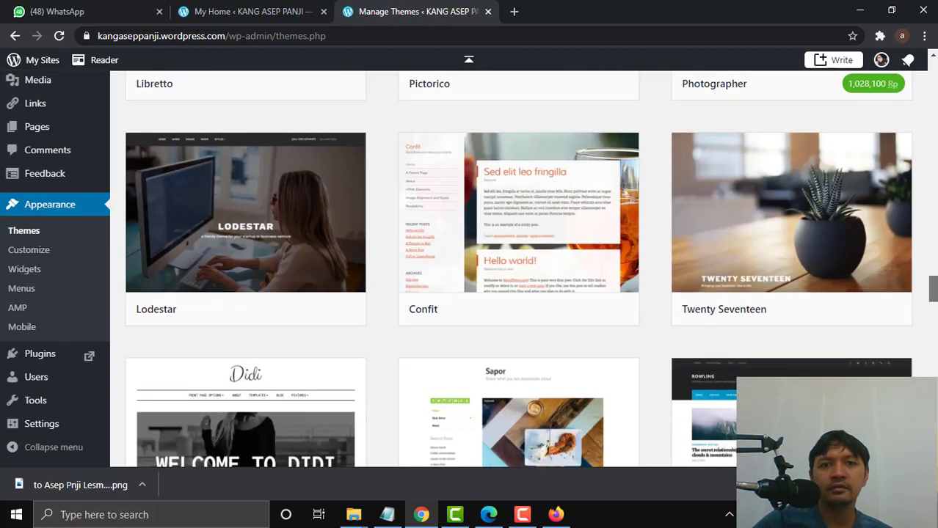
pyautogui.scroll(-1, 531, 268)
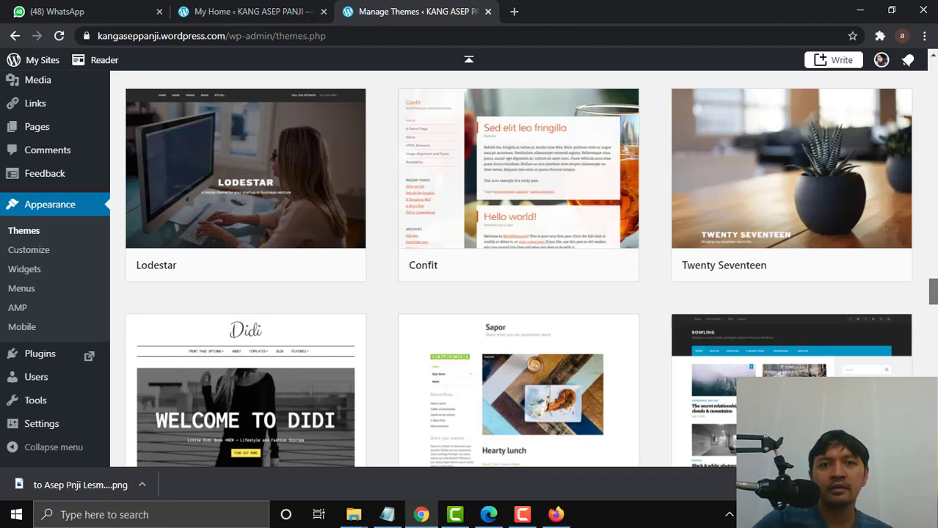
pyautogui.scroll(-3, 245, 235)
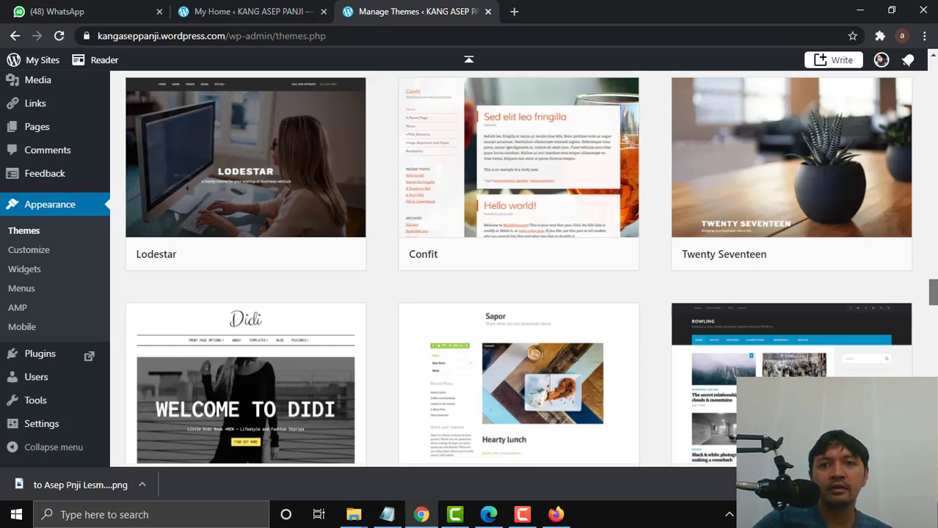
pyautogui.scroll(-13, 518, 268)
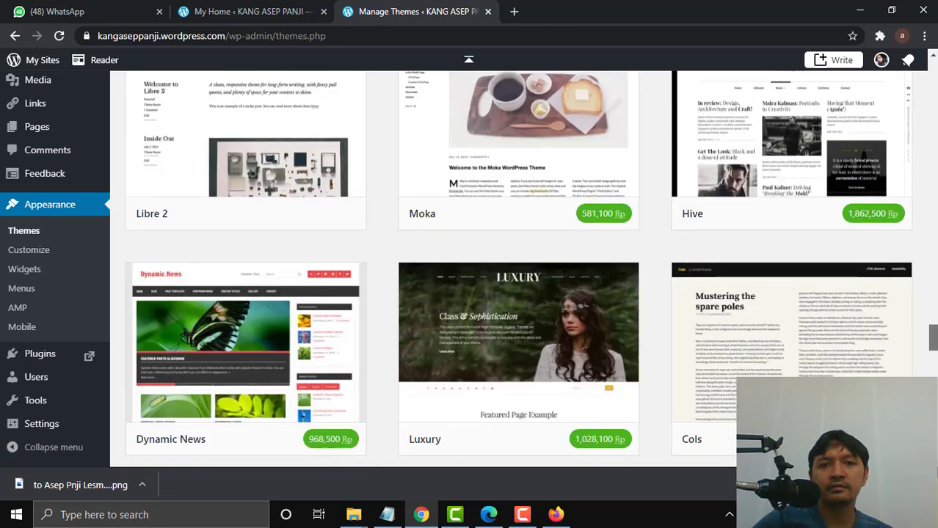
pyautogui.scroll(-1, 518, 268)
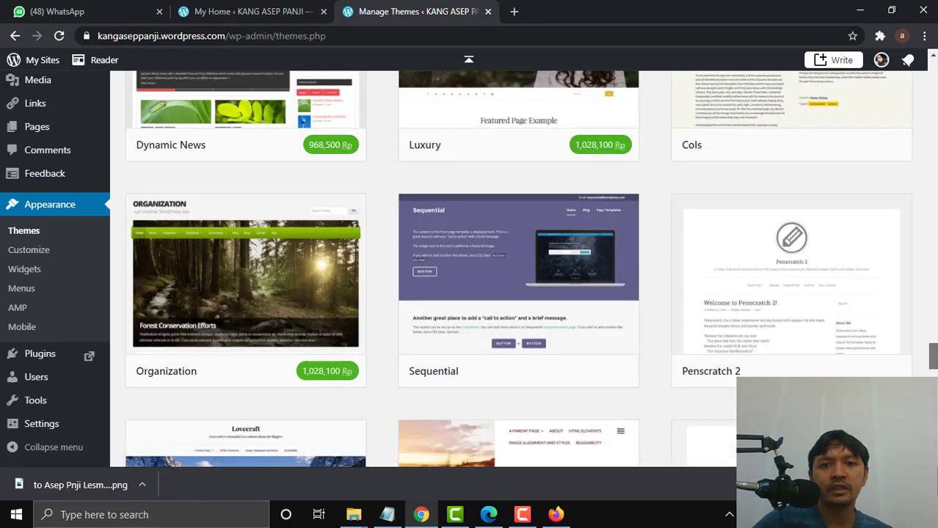
pyautogui.scroll(10, 931, 358)
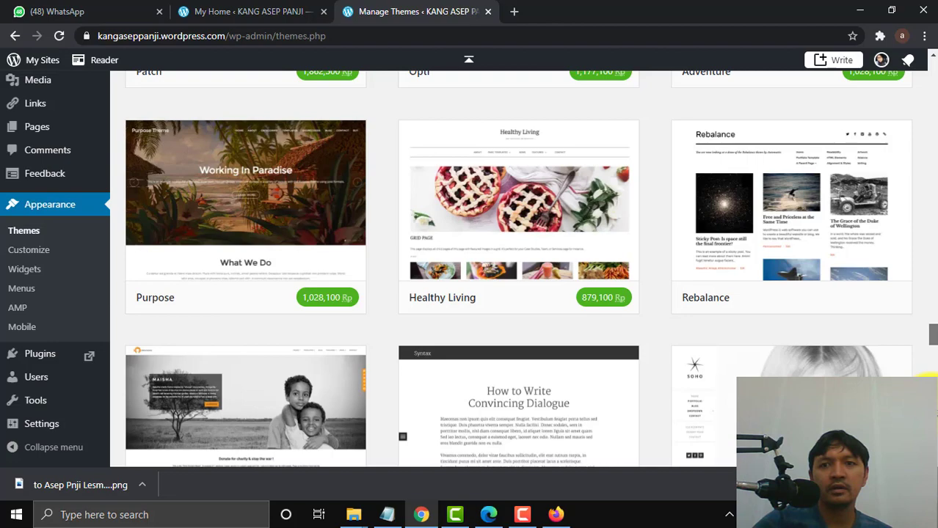
pyautogui.scroll(-6, 518, 268)
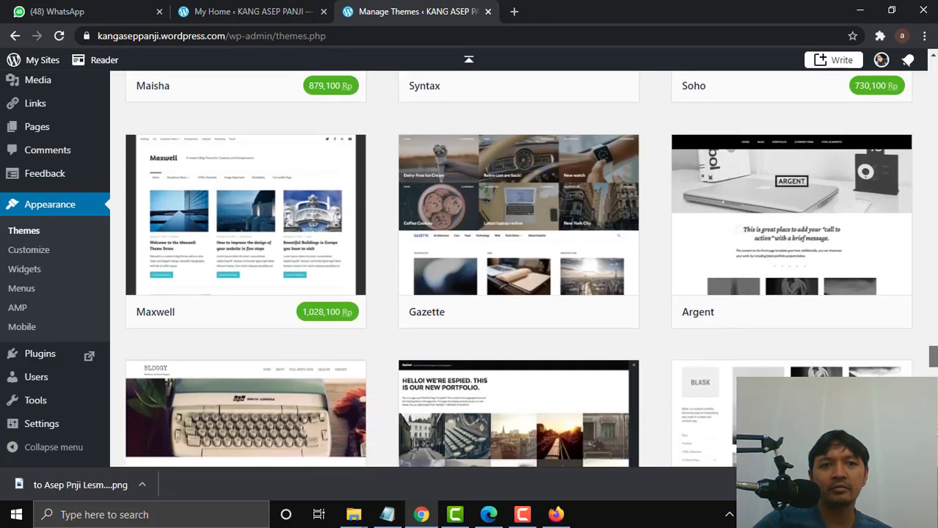
pyautogui.scroll(-3, 519, 268)
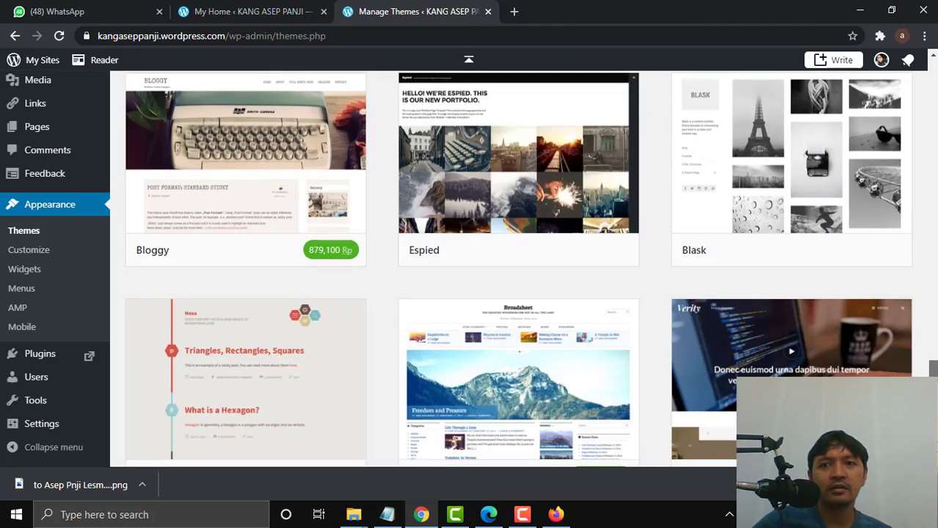
pyautogui.scroll(-3, 518, 268)
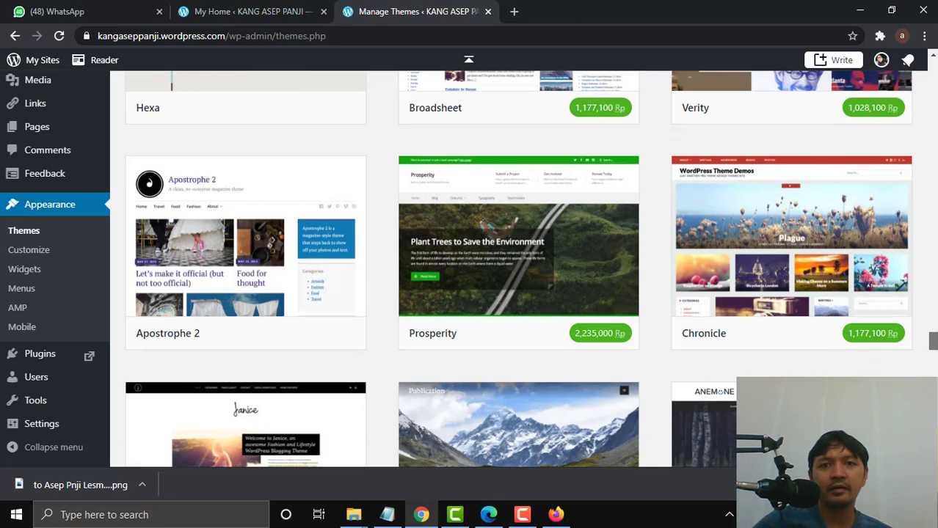
pyautogui.scroll(-1, 518, 268)
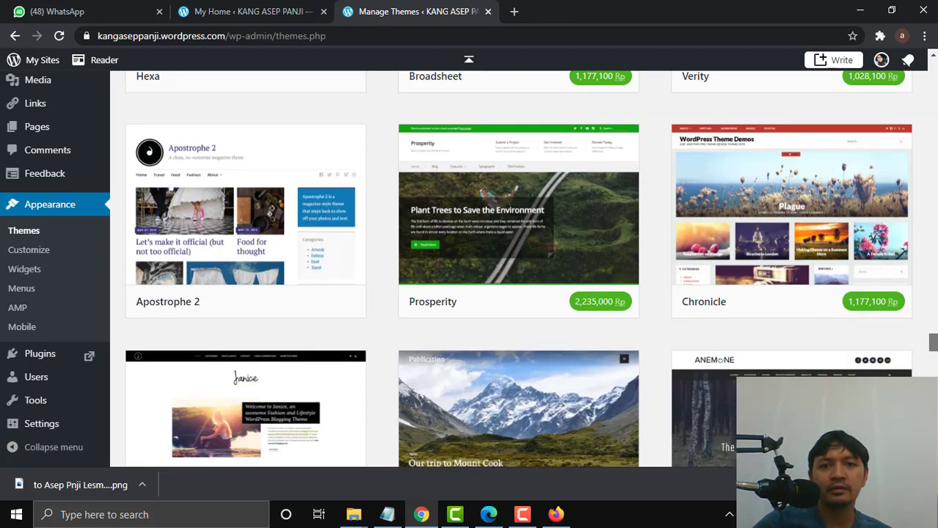
pyautogui.scroll(-6, 518, 268)
pyautogui.scroll(-3, 518, 268)
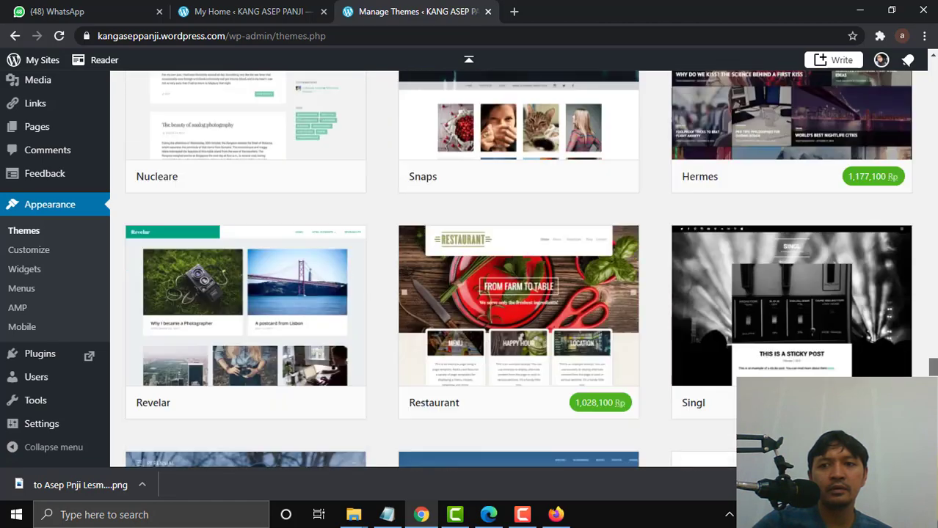
pyautogui.scroll(-9, 519, 268)
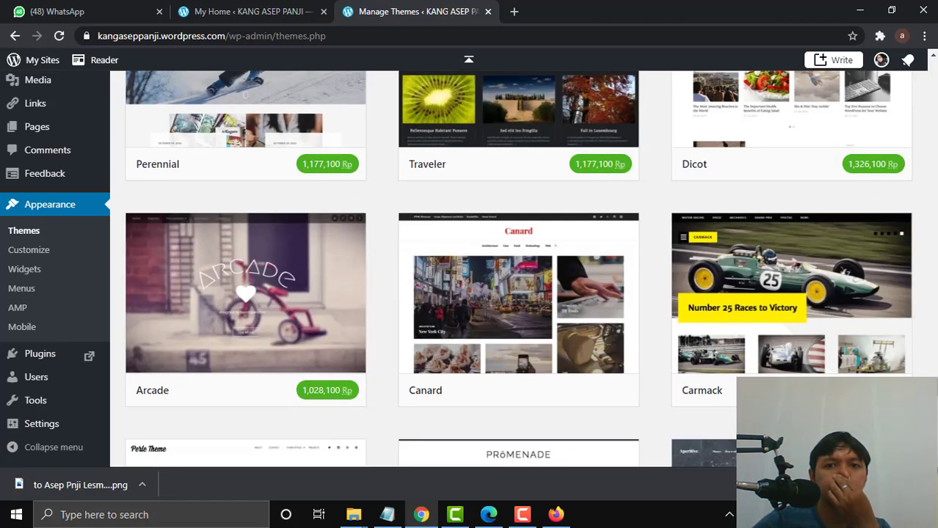
pyautogui.scroll(-1, 518, 268)
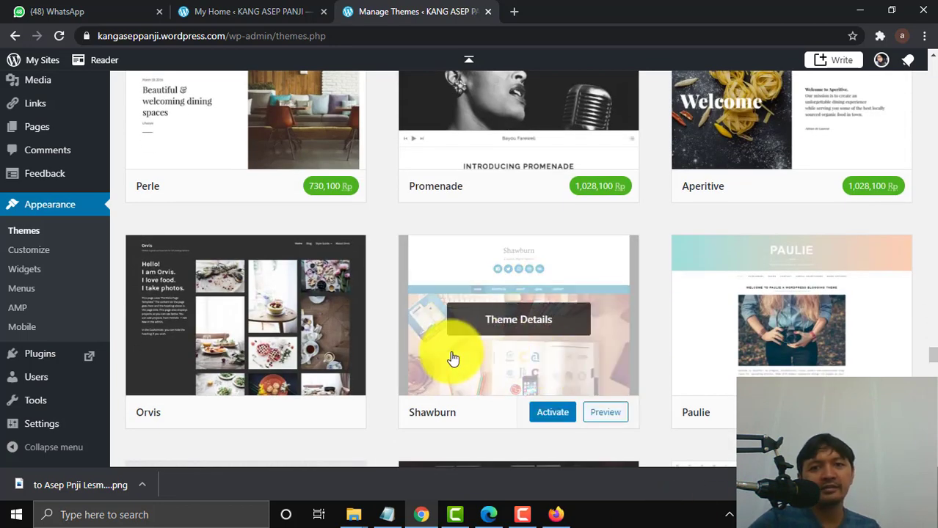
# - Activate the Shawburn theme for the site and dismiss the thank-you dialog
pyautogui.moveTo(628, 318)
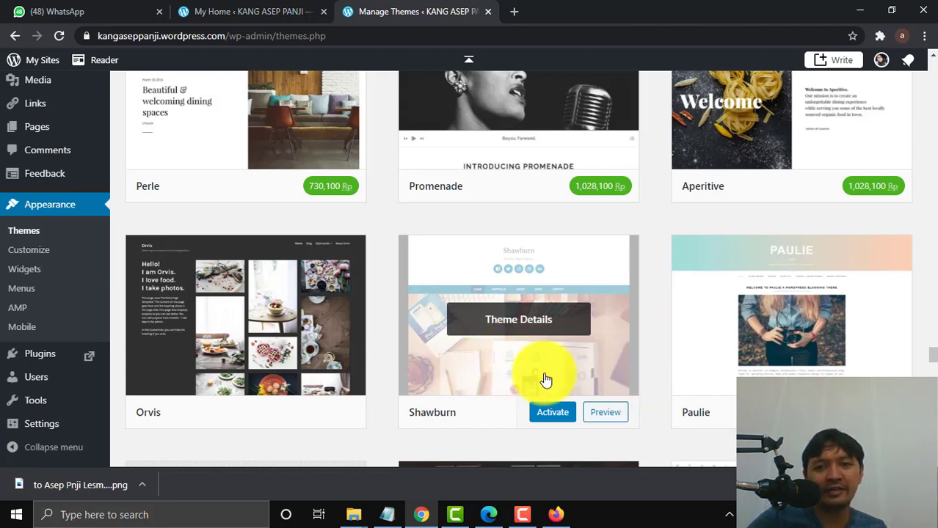
pyautogui.click(568, 413)
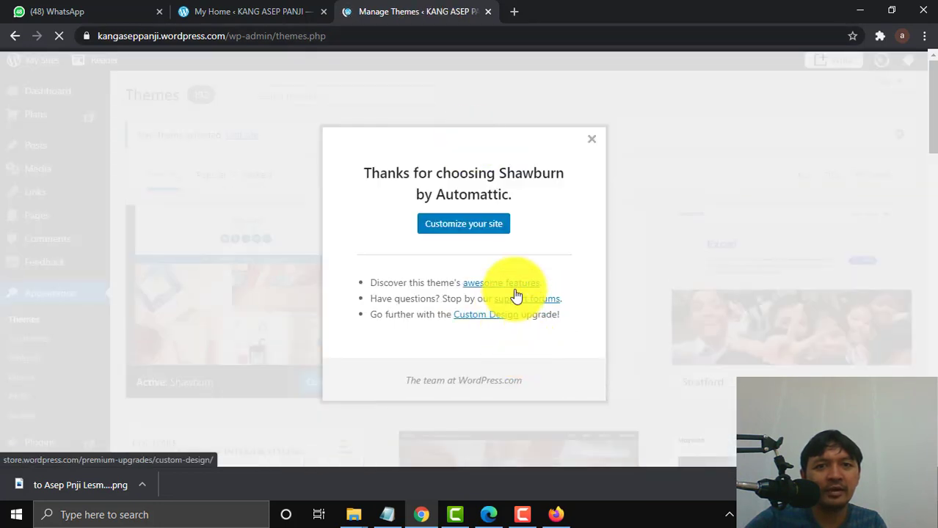
pyautogui.click(590, 142)
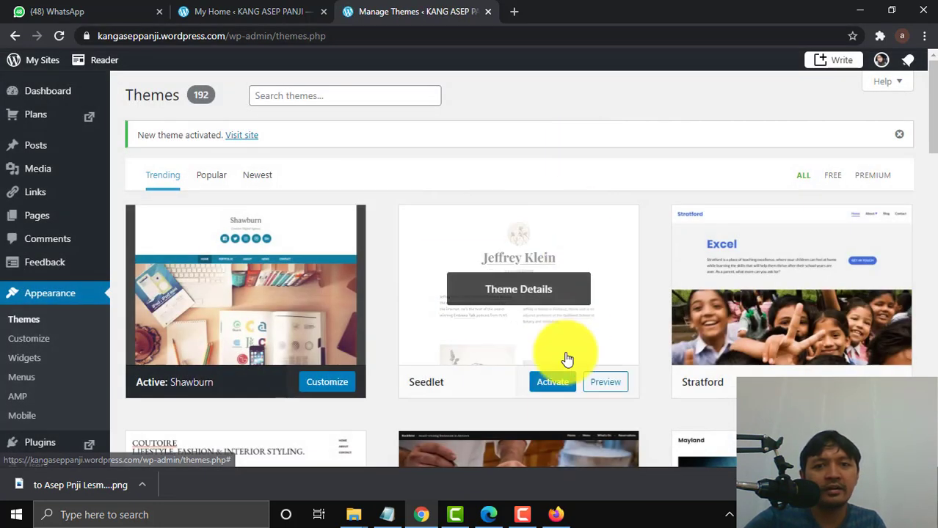
# - Switch to Firefox and reload the site's public home page to check the newly activated theme
pyautogui.click(559, 516)
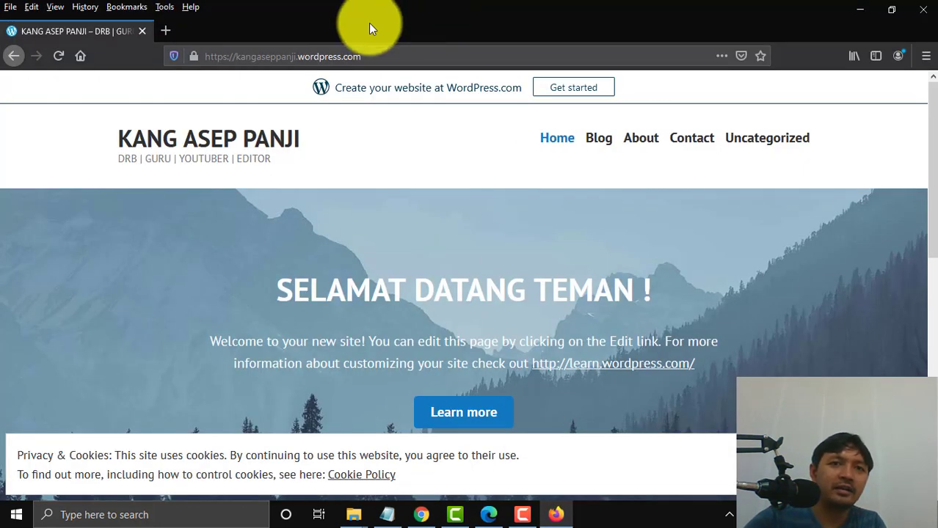
pyautogui.click(324, 56)
pyautogui.press('Return')
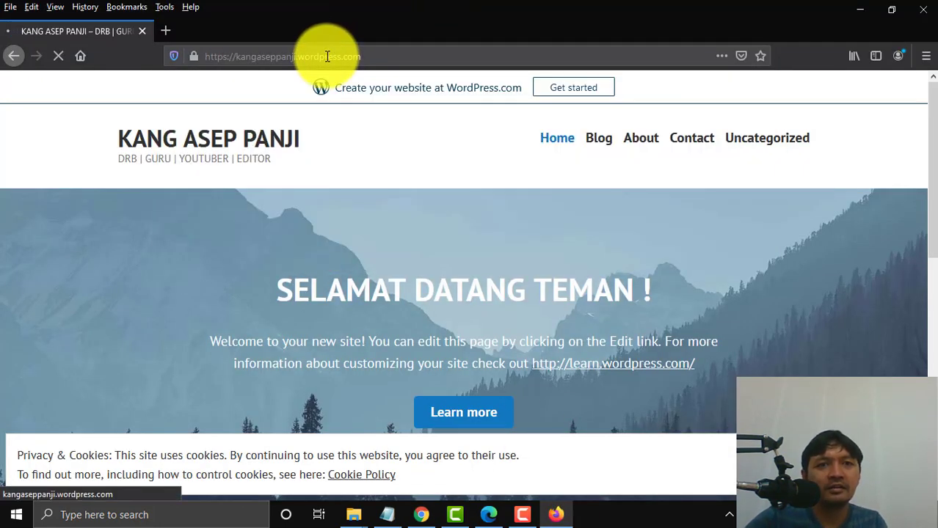
# - Look over the public home page in its new Shawburn design, from the header through the services and testimonials
pyautogui.click(327, 56)
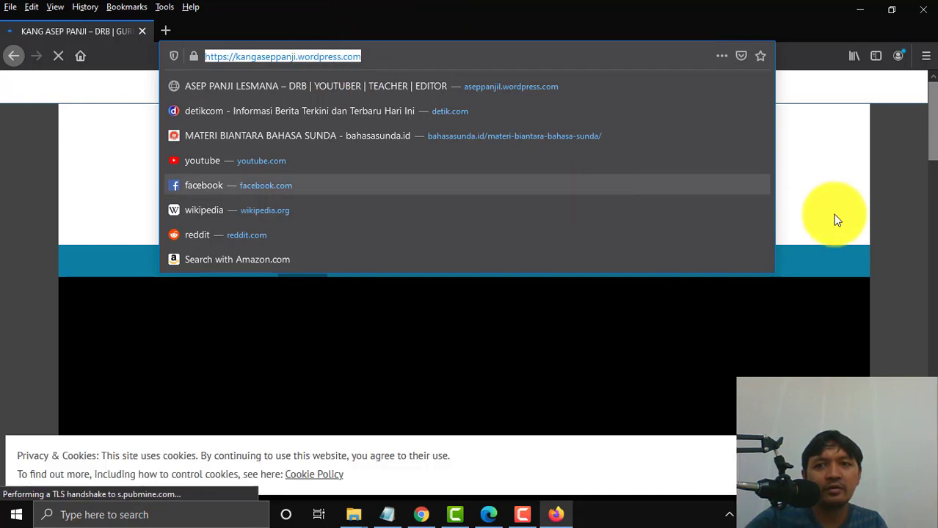
pyautogui.click(834, 218)
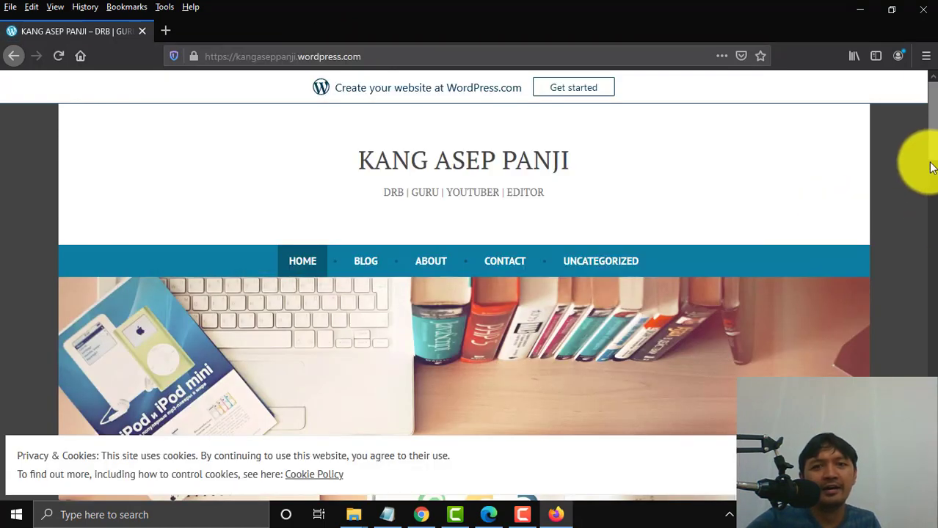
pyautogui.scroll(-10, 931, 168)
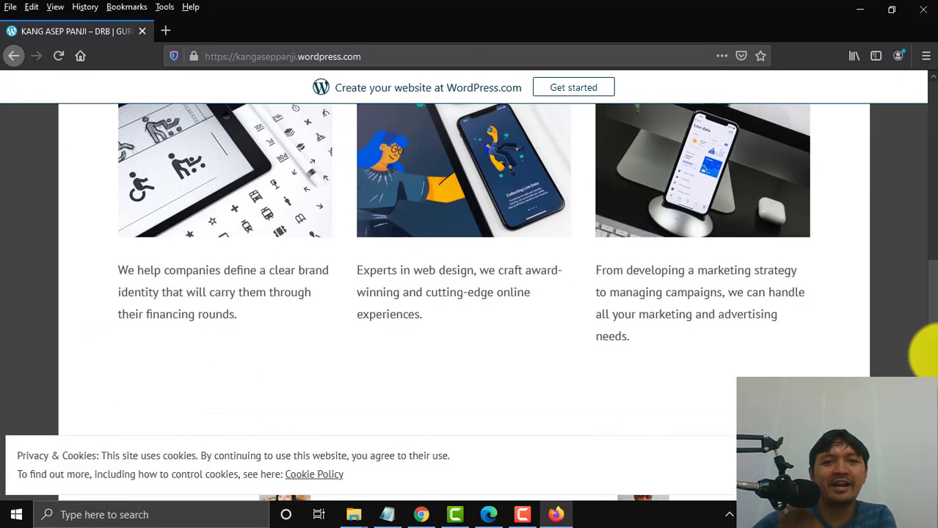
pyautogui.scroll(10, 914, 189)
pyautogui.scroll(-12, 918, 130)
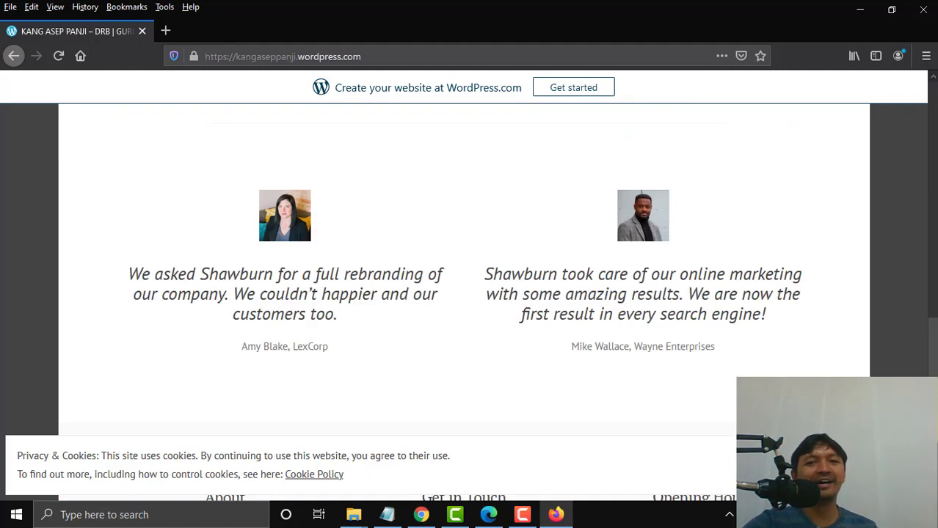
pyautogui.scroll(10, 921, 167)
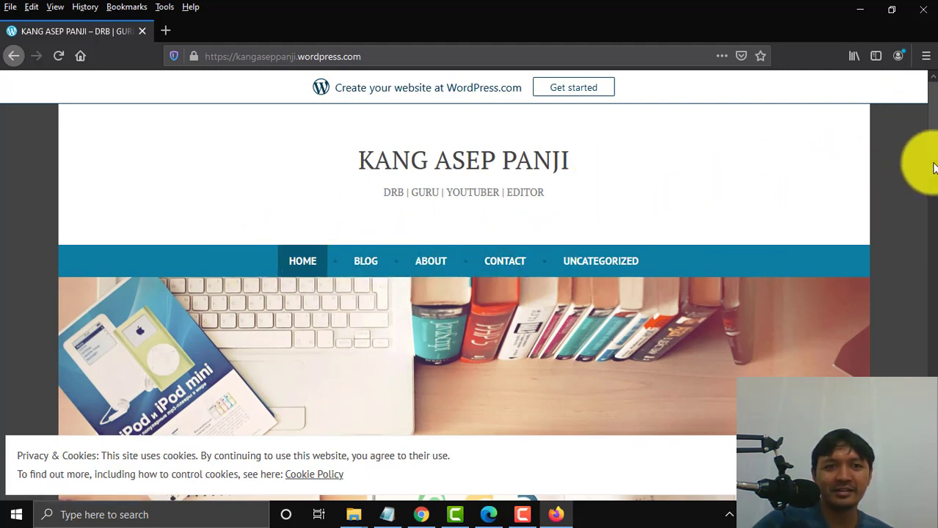
pyautogui.moveTo(928, 155); pyautogui.dragTo(932, 85)
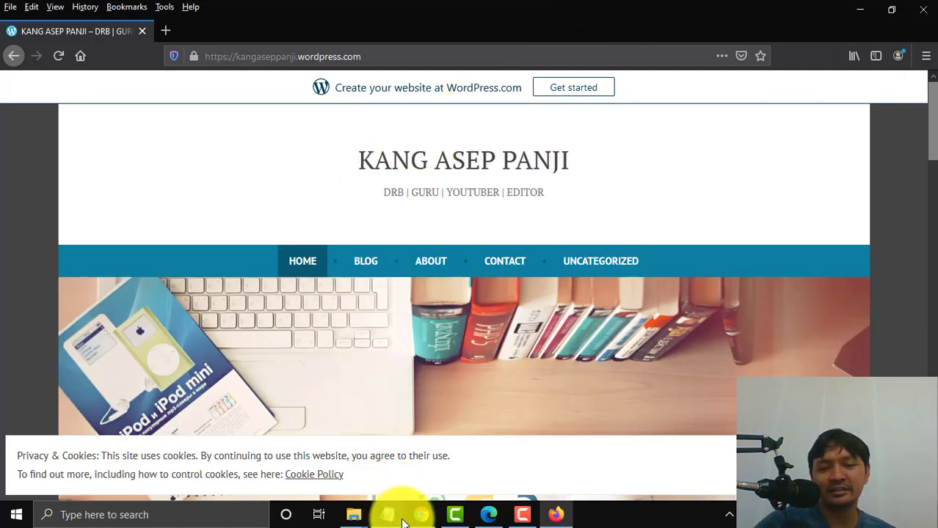
pyautogui.moveTo(403, 522)
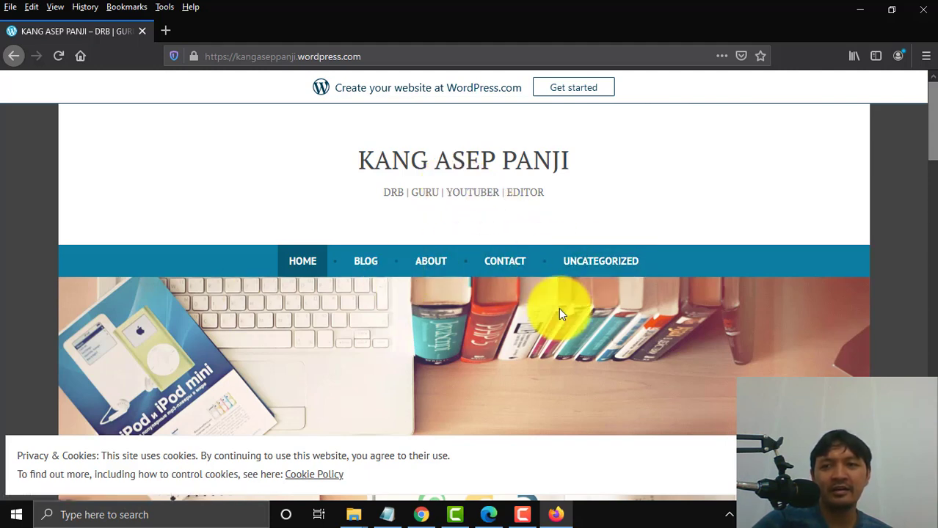
pyautogui.moveTo(932, 130); pyautogui.dragTo(921, 307)
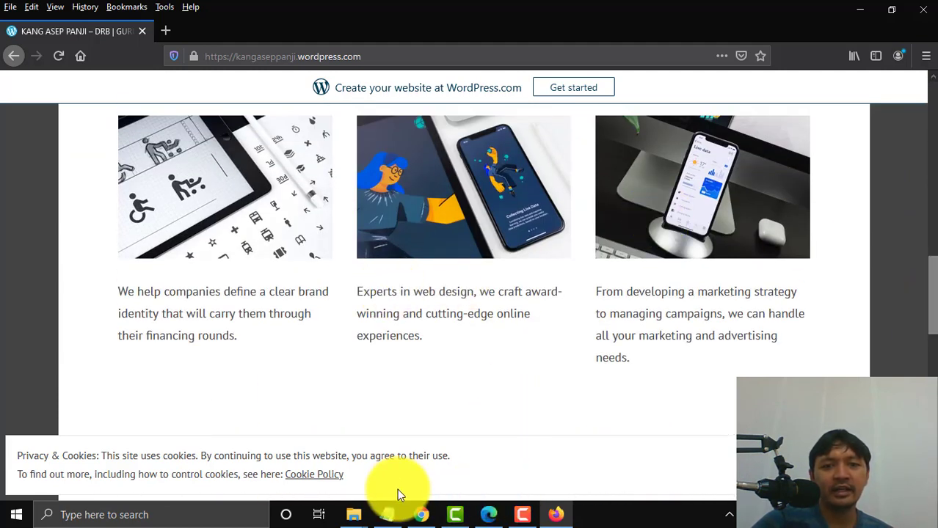
# - Switch to Chrome and examine the WP Admin Themes page along with the Posts, Media and Pages management options
pyautogui.click(422, 515)
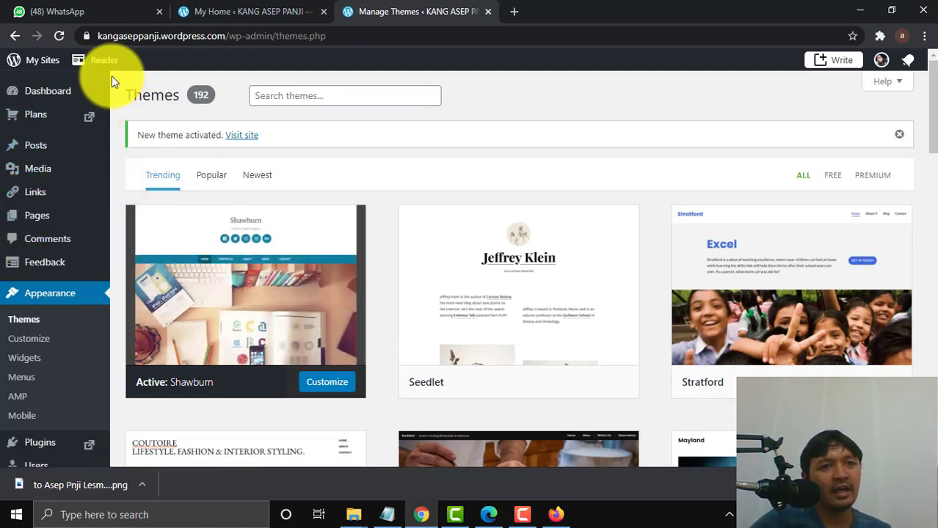
pyautogui.moveTo(40, 97)
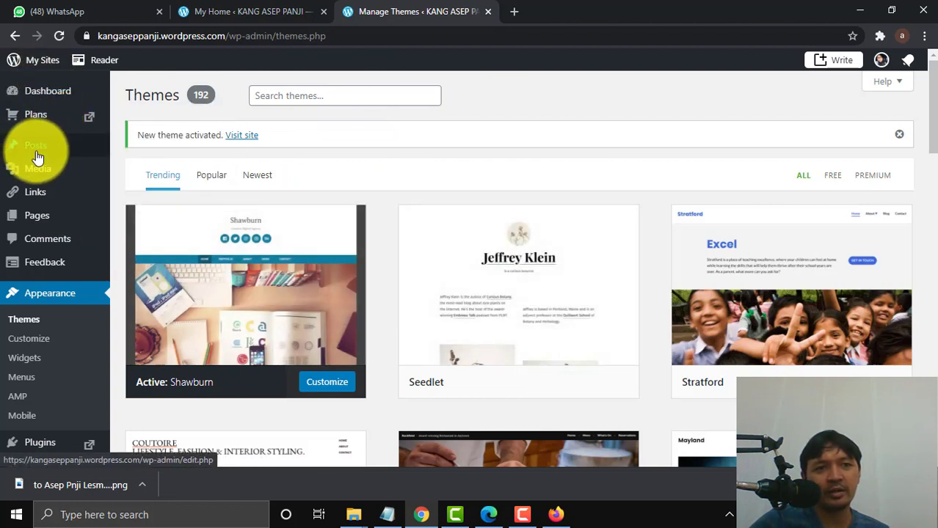
pyautogui.moveTo(33, 157)
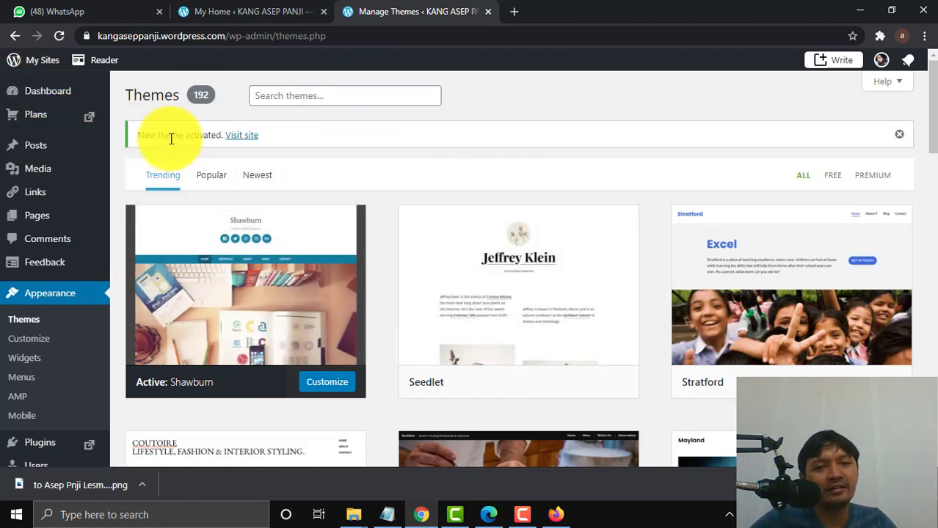
pyautogui.moveTo(551, 226)
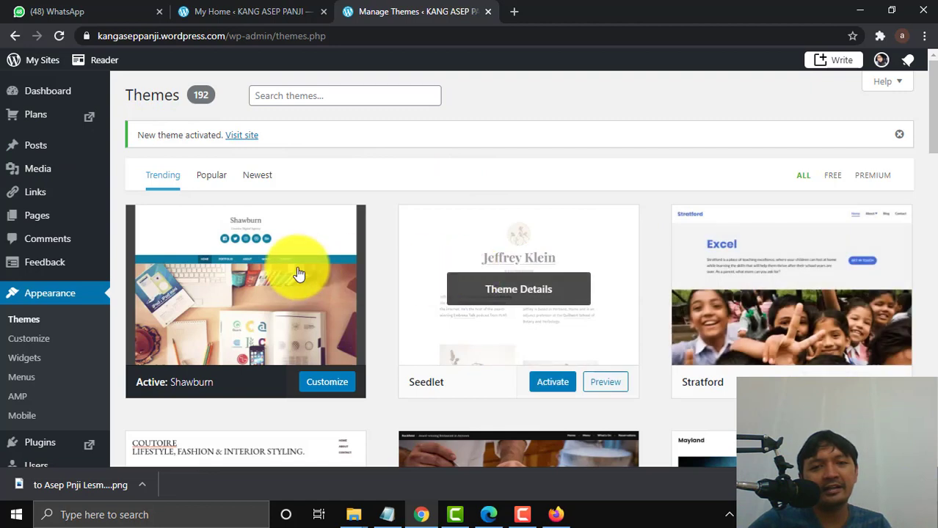
pyautogui.moveTo(293, 272)
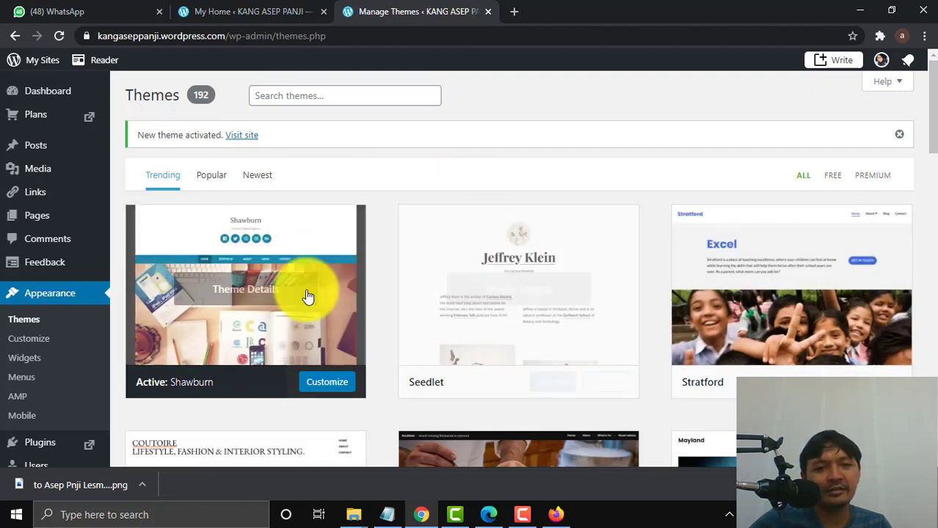
pyautogui.moveTo(501, 271)
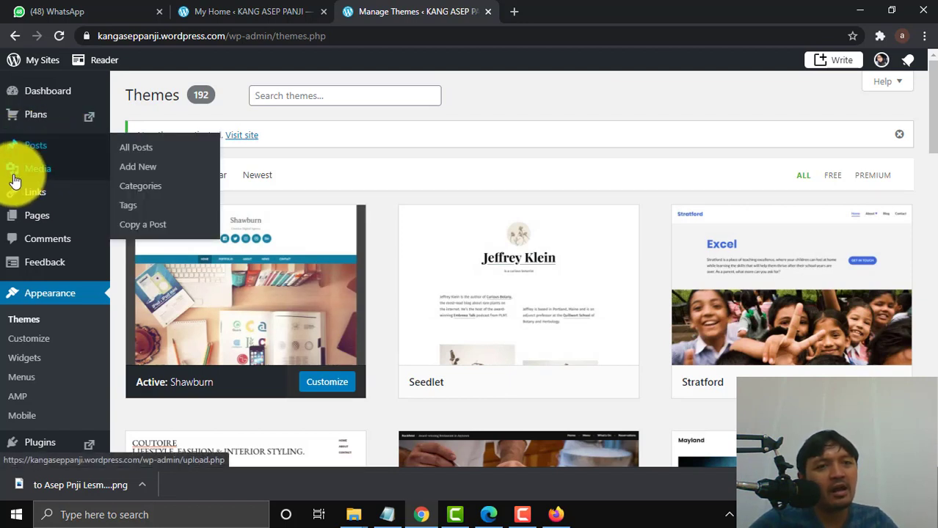
pyautogui.moveTo(51, 214)
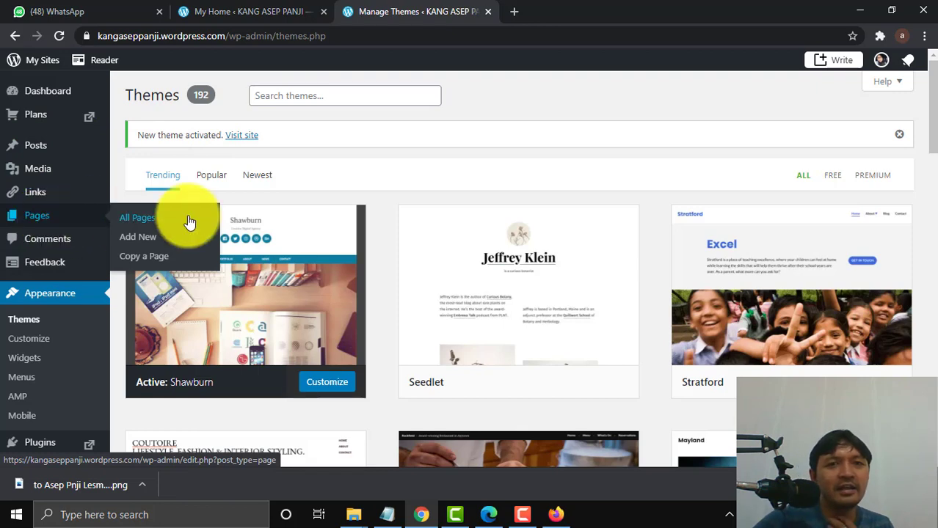
pyautogui.moveTo(440, 335)
# - Switch to Firefox and review the public site's header and its navigation entries from Home to Uncategorized
pyautogui.click(554, 513)
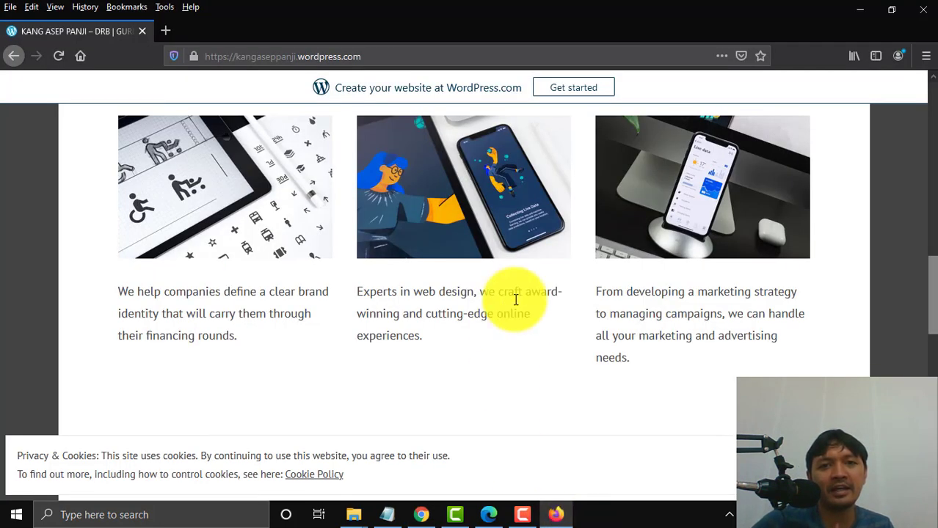
pyautogui.moveTo(929, 221); pyautogui.dragTo(929, 77)
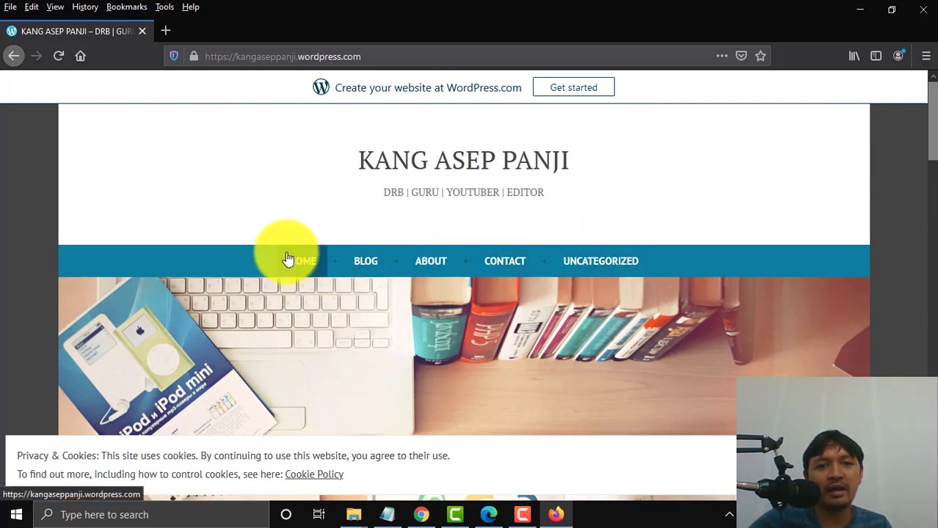
pyautogui.moveTo(921, 142); pyautogui.dragTo(921, 84)
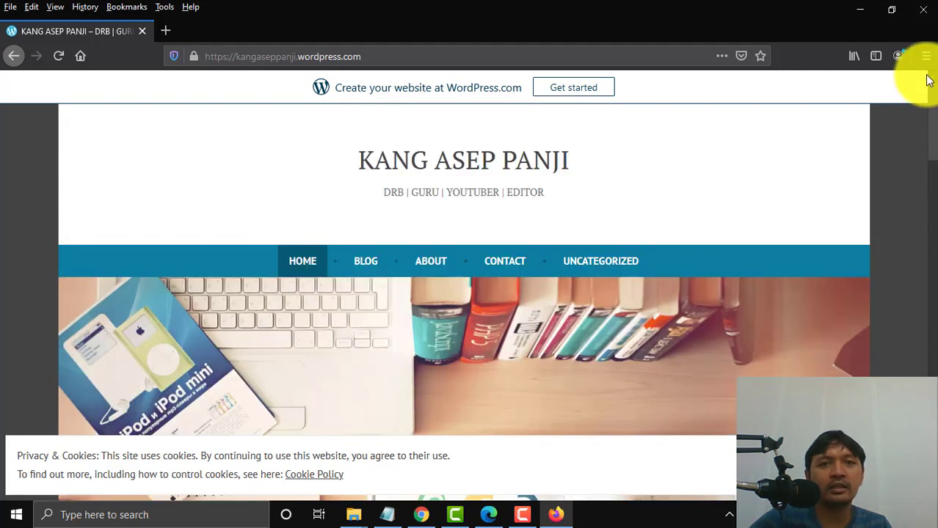
# - Switch to Chrome and look through the trending themes and the admin sections from Pages down to Settings
pyautogui.click(420, 517)
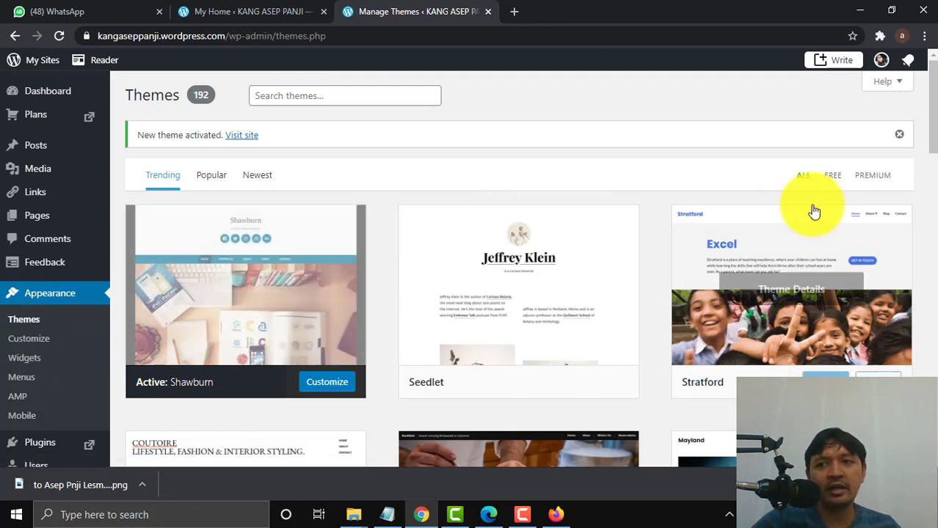
pyautogui.moveTo(929, 130); pyautogui.dragTo(923, 161)
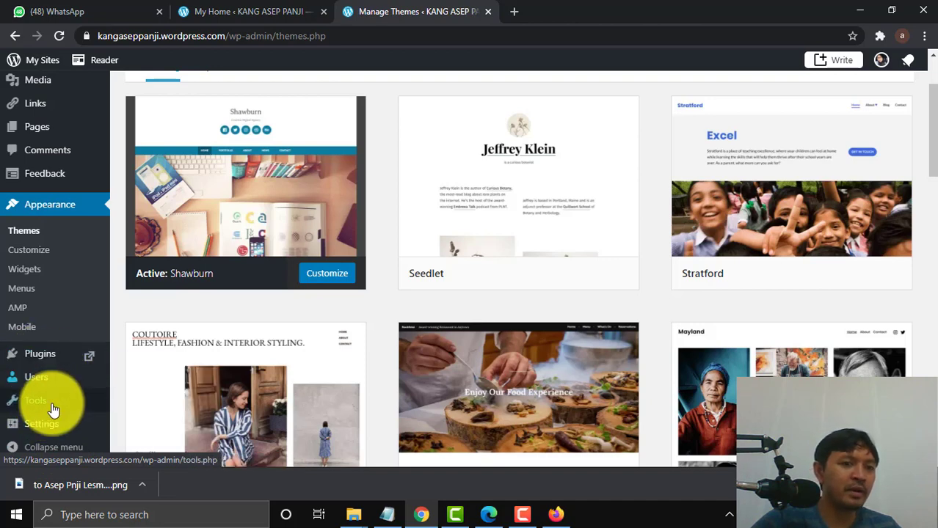
pyautogui.moveTo(45, 376)
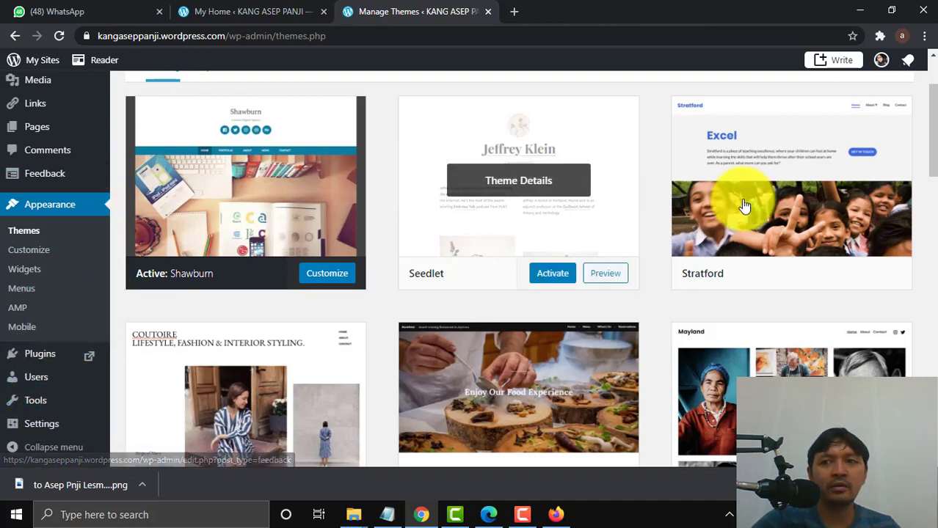
pyautogui.moveTo(845, 131)
pyautogui.moveTo(930, 125); pyautogui.dragTo(930, 156)
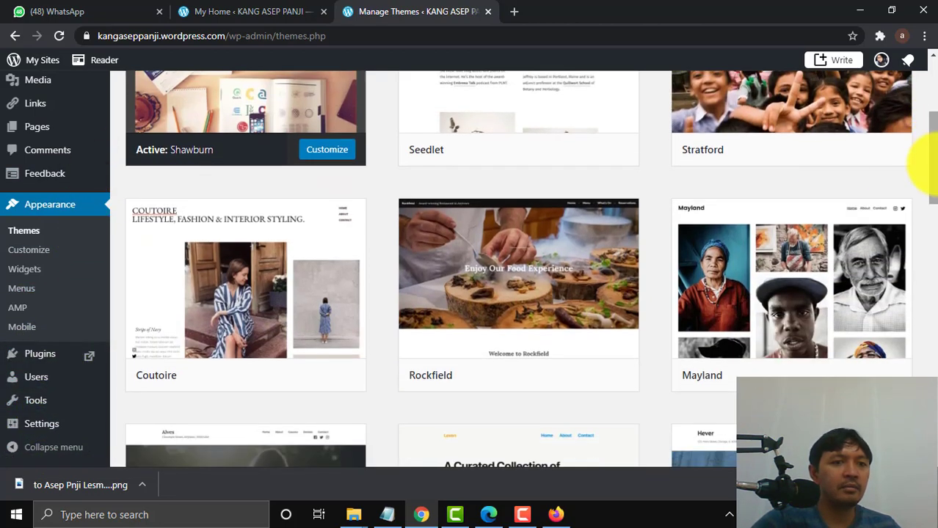
pyautogui.moveTo(163, 391)
pyautogui.moveTo(55, 405)
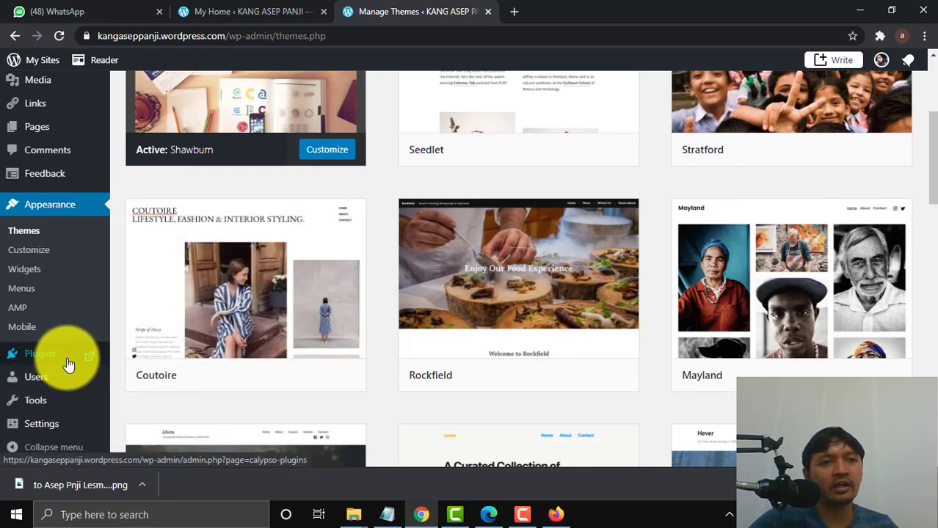
pyautogui.moveTo(42, 130)
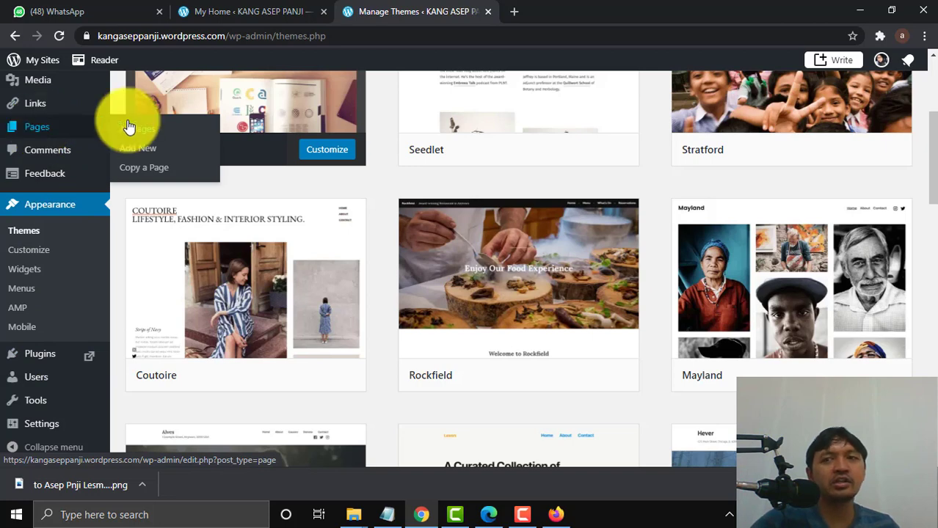
pyautogui.scroll(2, 934, 99)
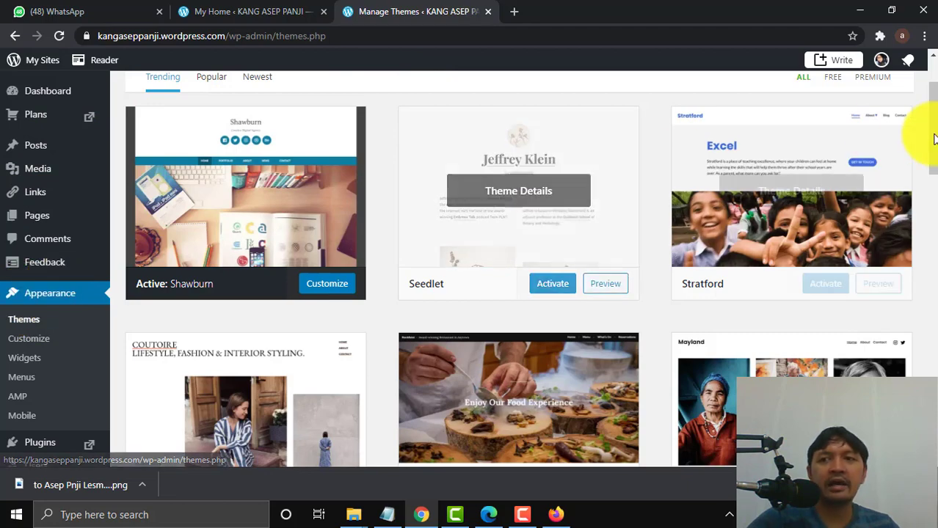
pyautogui.moveTo(929, 131); pyautogui.dragTo(925, 108)
# - Open the customizer for the active Shawburn theme, replace the site title with the owner's full name, and save the change
pyautogui.scroll(-2, 921, 130)
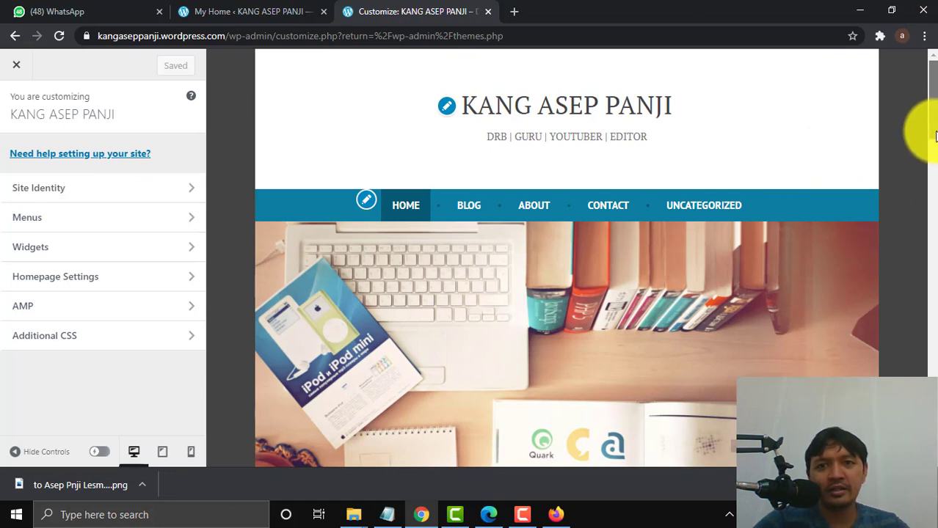
pyautogui.scroll(-1, 923, 125)
pyautogui.scroll(1, 921, 118)
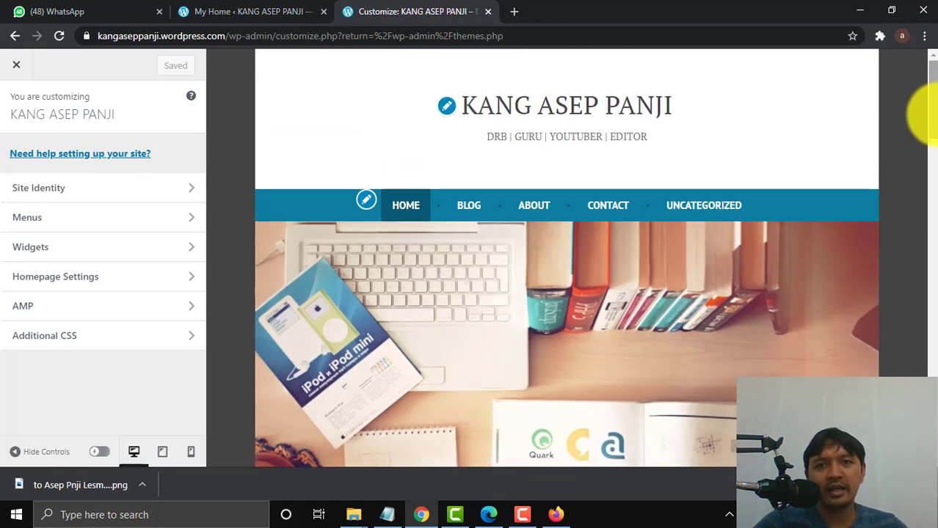
pyautogui.click(448, 108)
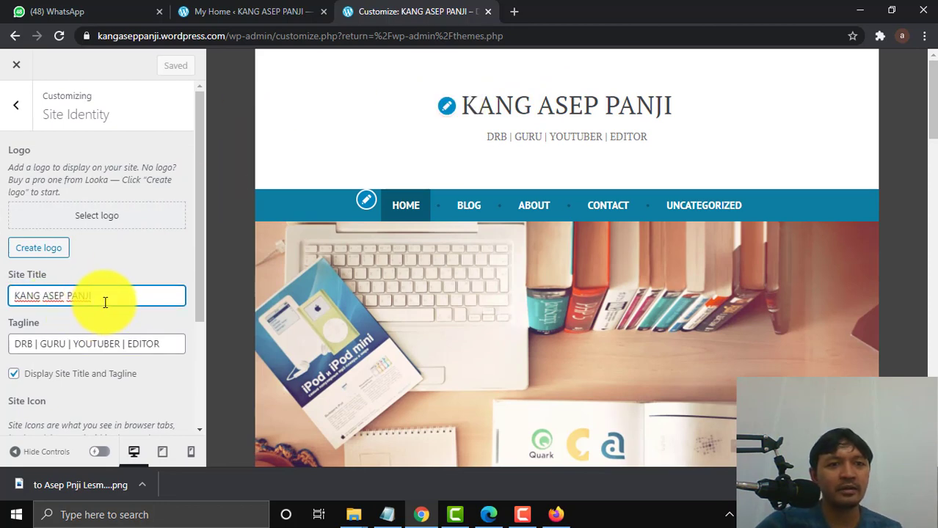
pyautogui.moveTo(105, 302); pyautogui.dragTo(2, 288)
pyautogui.press('BackSpace')
pyautogui.write('ASEP')
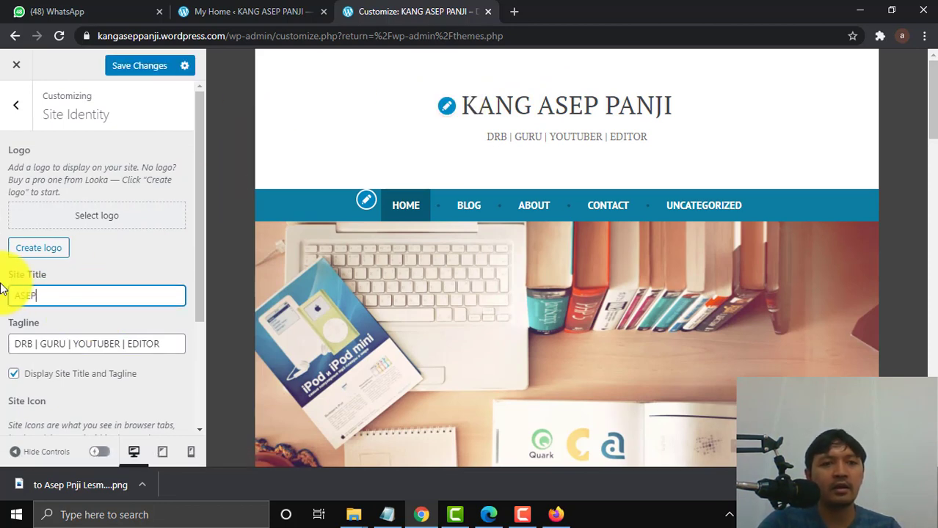
pyautogui.write(' PANJI LE')
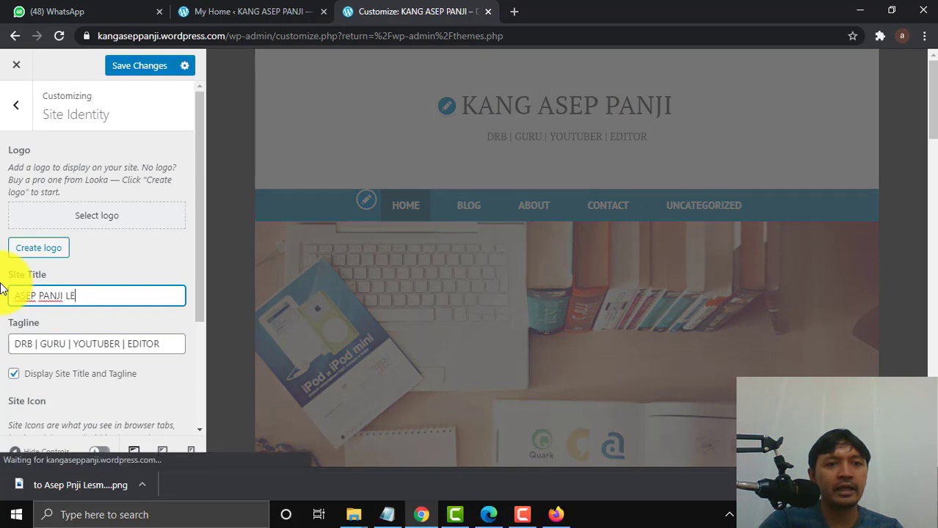
pyautogui.write('SMANA')
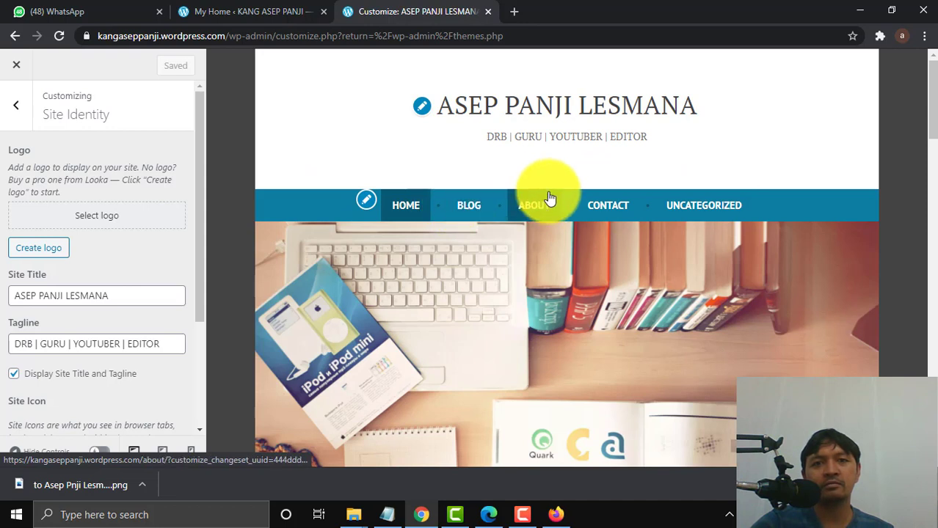
# - Open the site's Primary menu for customizing and rename its Home item's navigation label to BERANDA
pyautogui.click(19, 117)
pyautogui.click(136, 224)
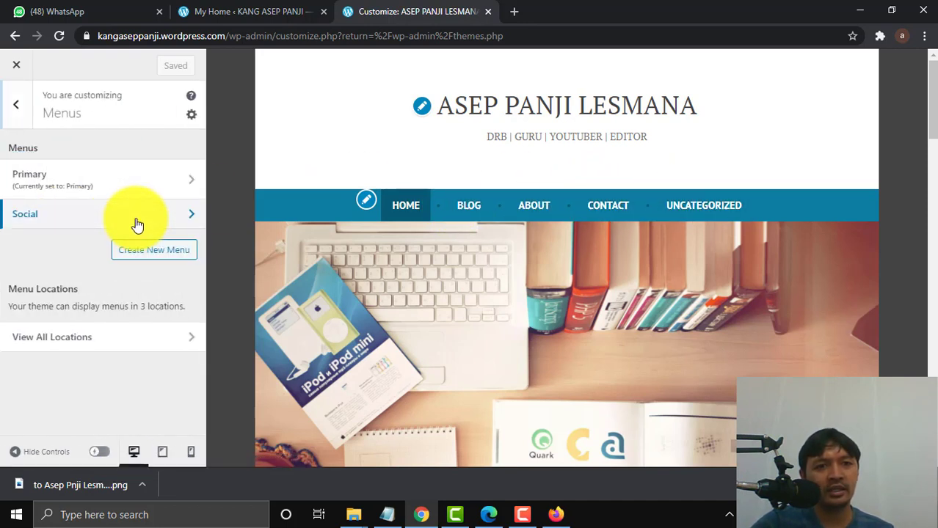
pyautogui.click(115, 184)
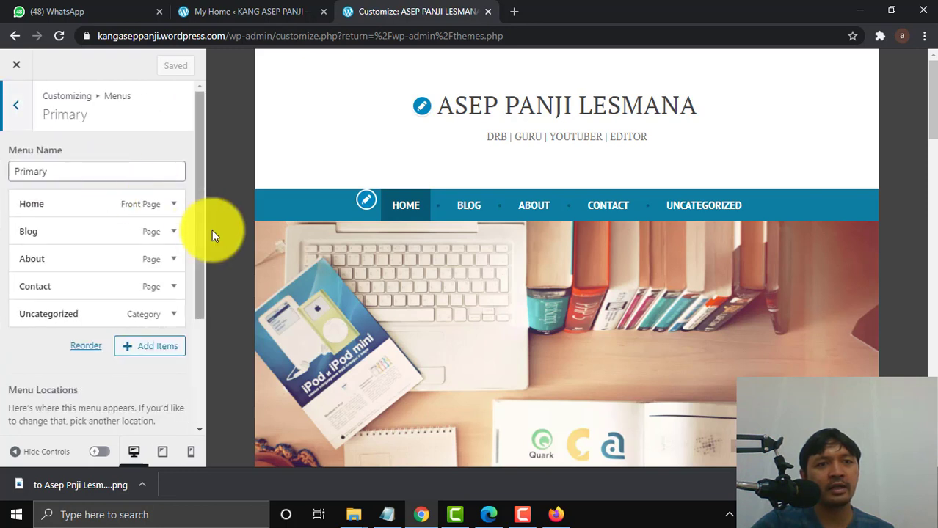
pyautogui.click(171, 207)
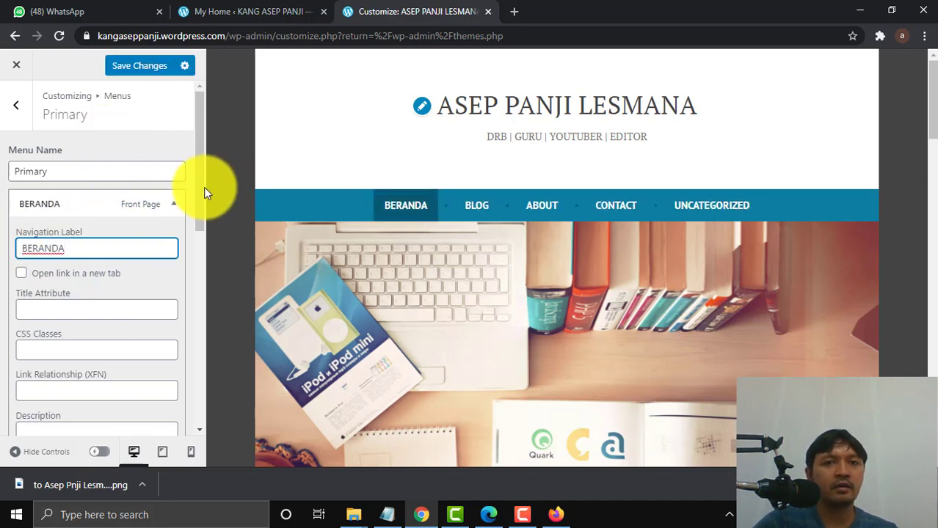
pyautogui.moveTo(201, 190); pyautogui.dragTo(188, 293)
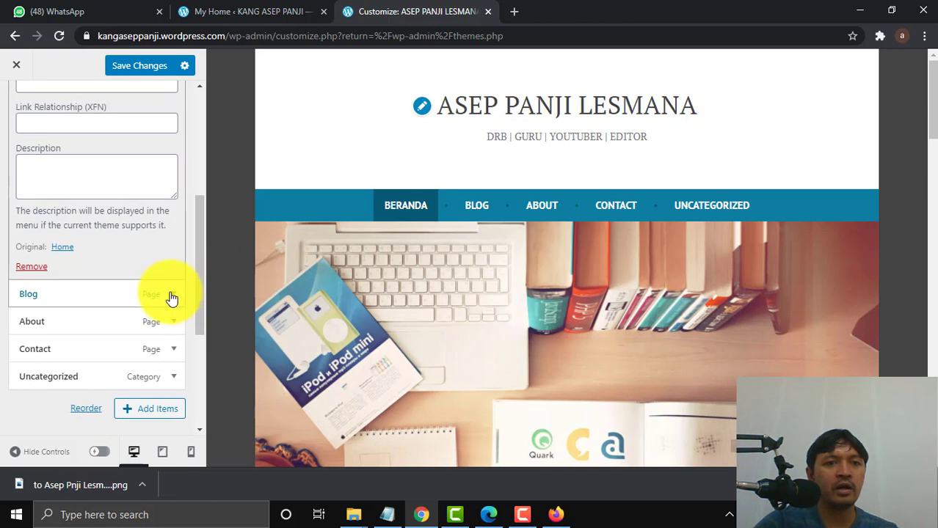
# - Rename the Primary menu's Blog item by setting its navigation label to CV
pyautogui.click(120, 295)
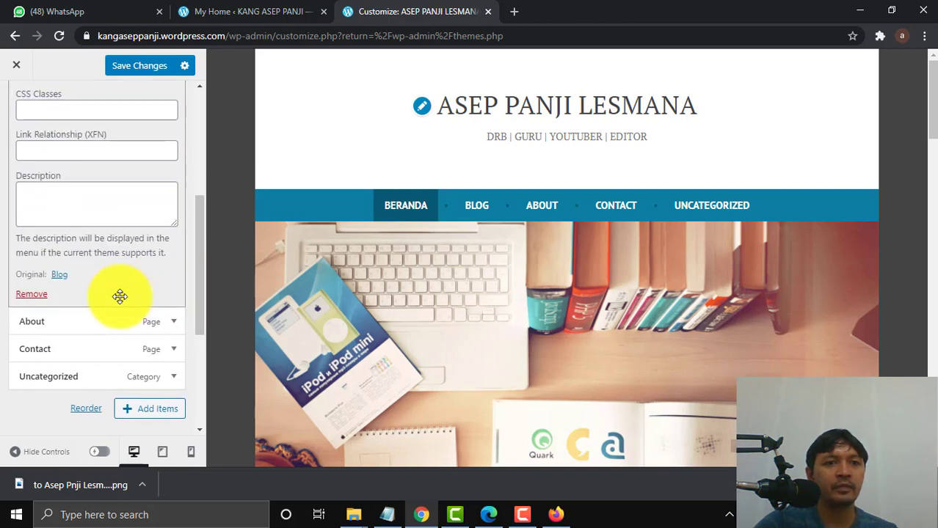
pyautogui.hotkey('ctrl', 'a')
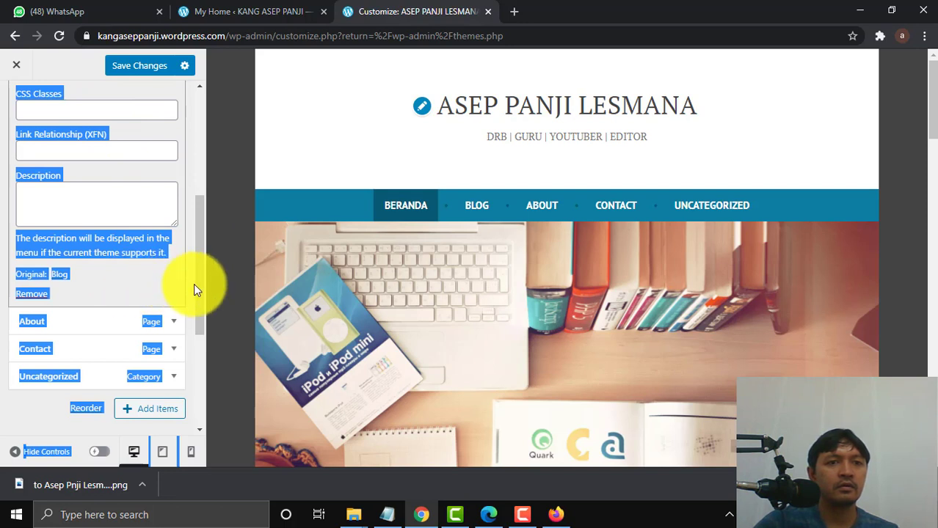
pyautogui.scroll(3, 194, 283)
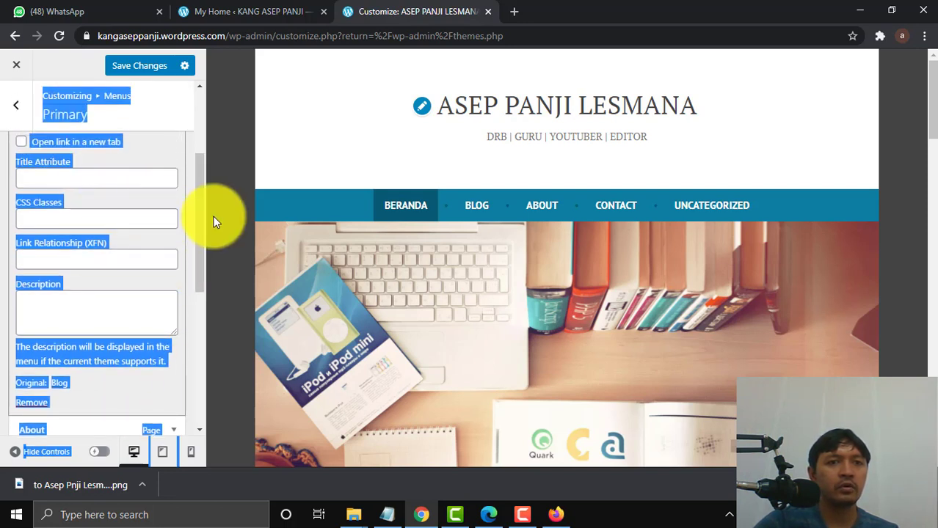
pyautogui.moveTo(199, 216); pyautogui.dragTo(201, 188)
pyautogui.click(57, 191)
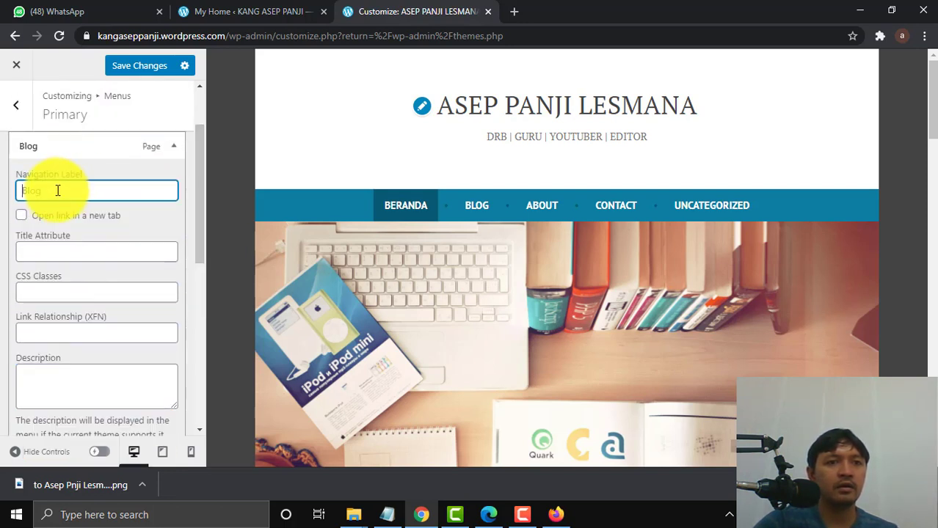
pyautogui.write('CV')
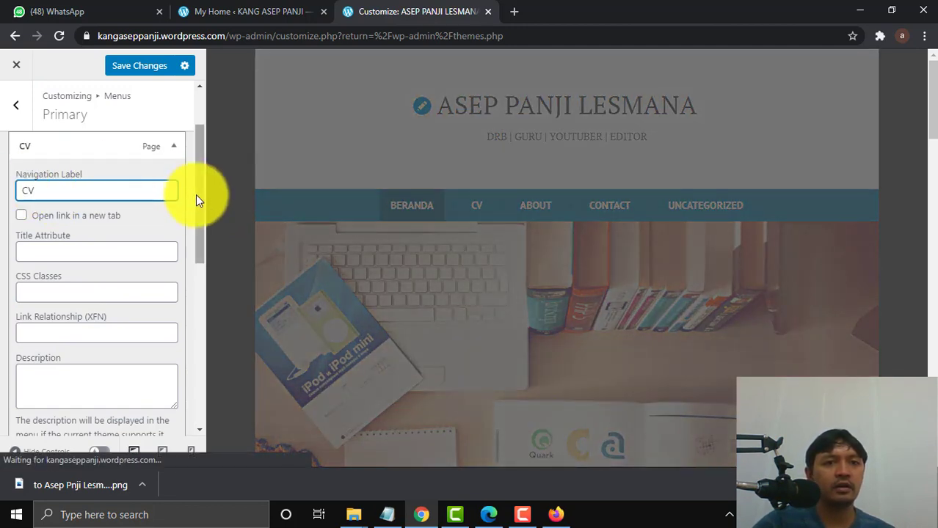
# - Set the About menu item's navigation label to PORTOFOLIO
pyautogui.moveTo(196, 195); pyautogui.dragTo(209, 293)
pyautogui.click(176, 269)
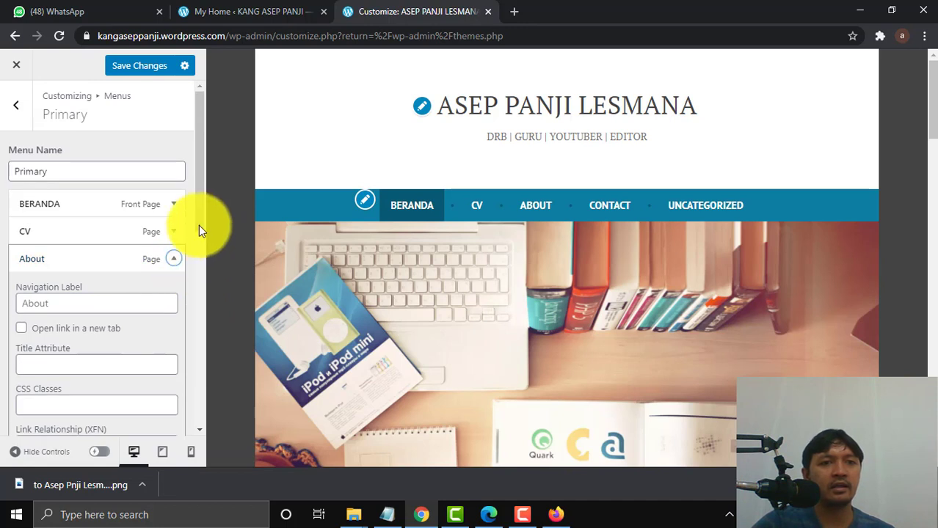
pyautogui.moveTo(199, 197); pyautogui.dragTo(202, 229)
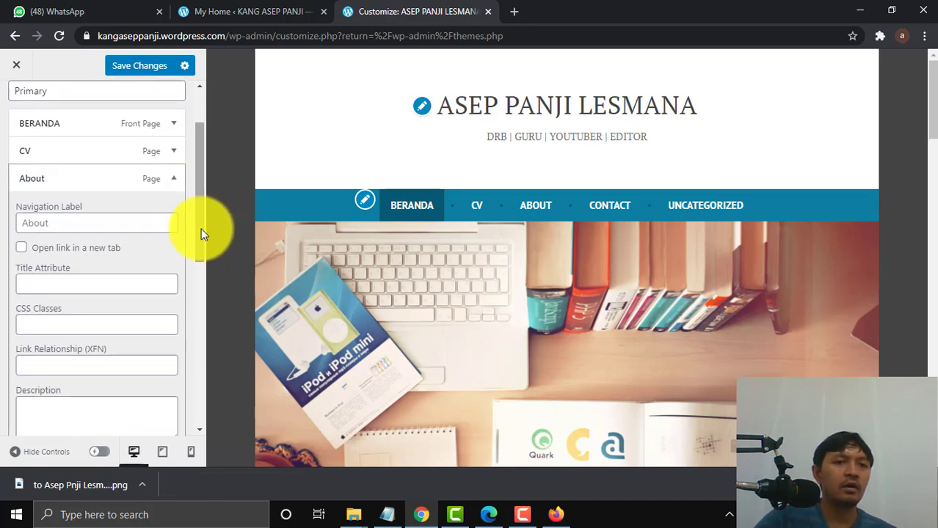
pyautogui.write('PORTOFOLIO')
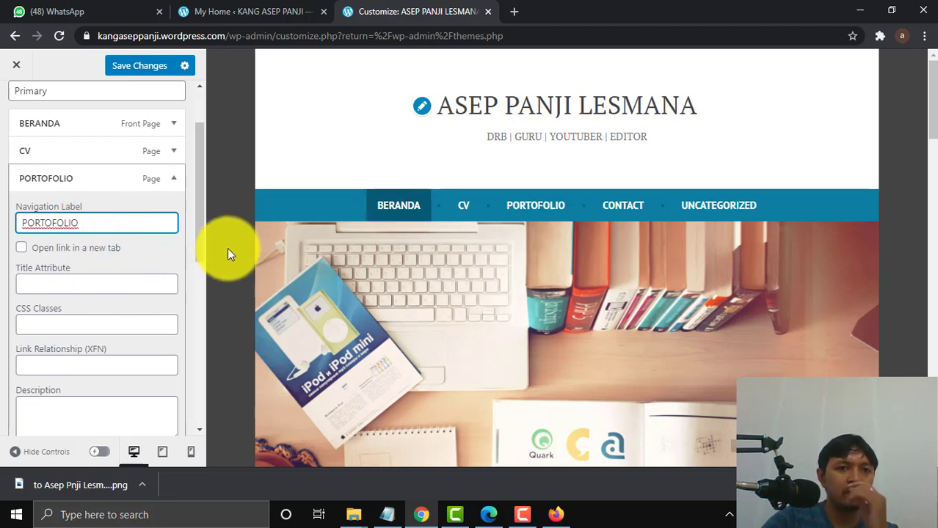
# - Set the Contact menu item's navigation label to HUBUNGI KAMI
pyautogui.moveTo(198, 247); pyautogui.dragTo(204, 326)
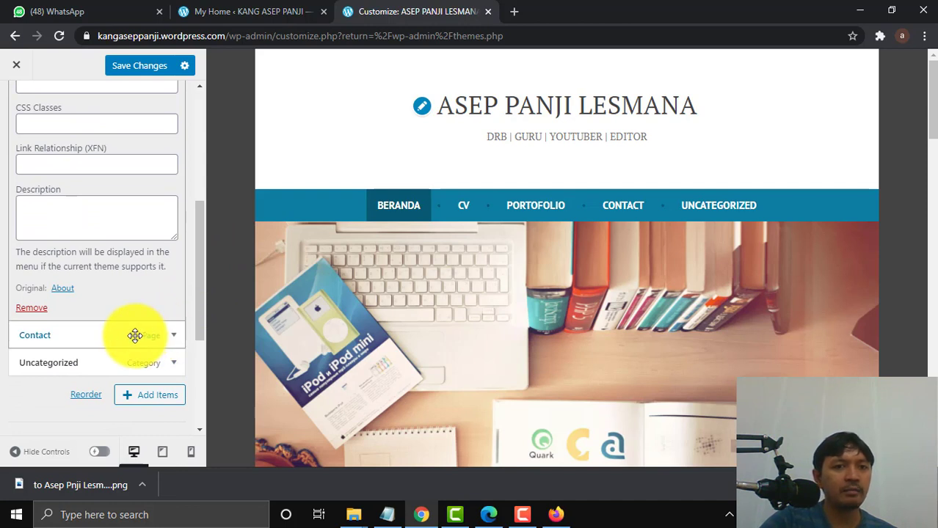
pyautogui.click(174, 334)
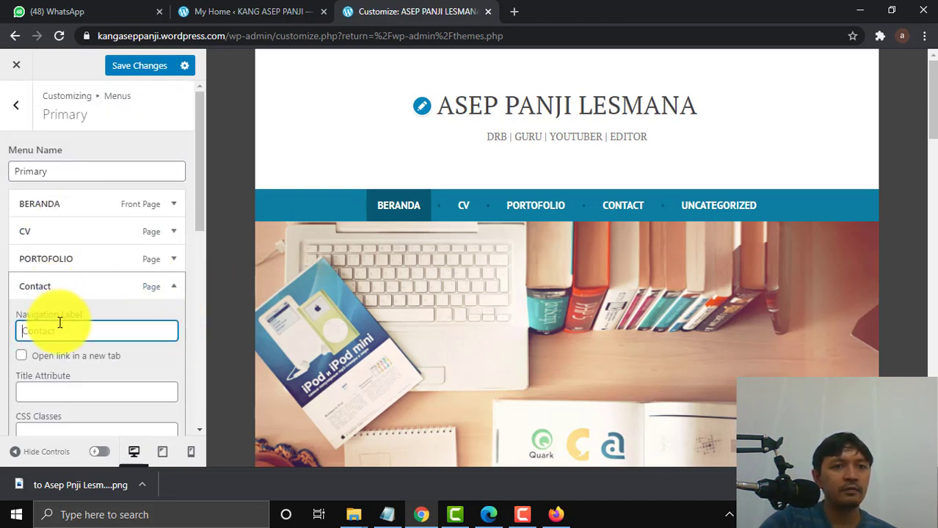
pyautogui.write('HUBUNGI KAMI')
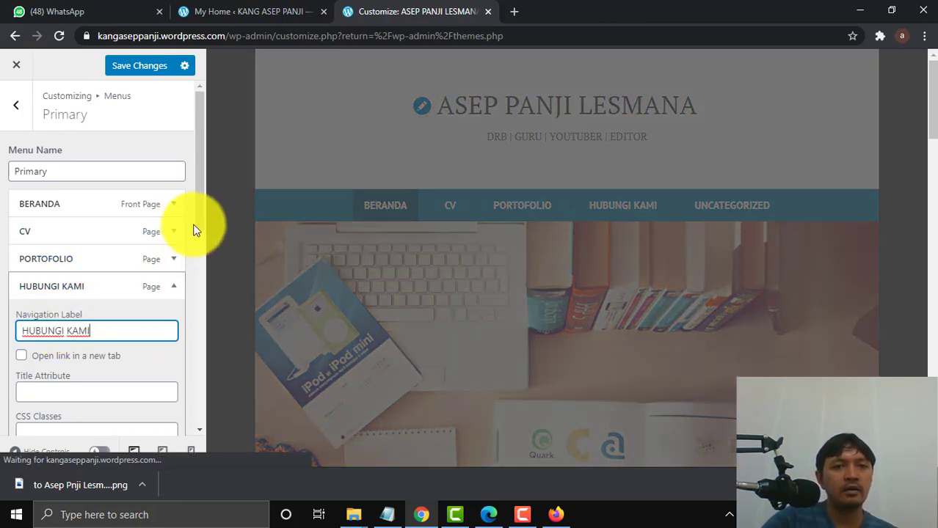
# - Set the Uncategorized menu item's navigation label to AGENDA and save the menu changes
pyautogui.click(209, 247)
pyautogui.hotkey('ctrl', 'a')
pyautogui.scroll(-2, 200, 212)
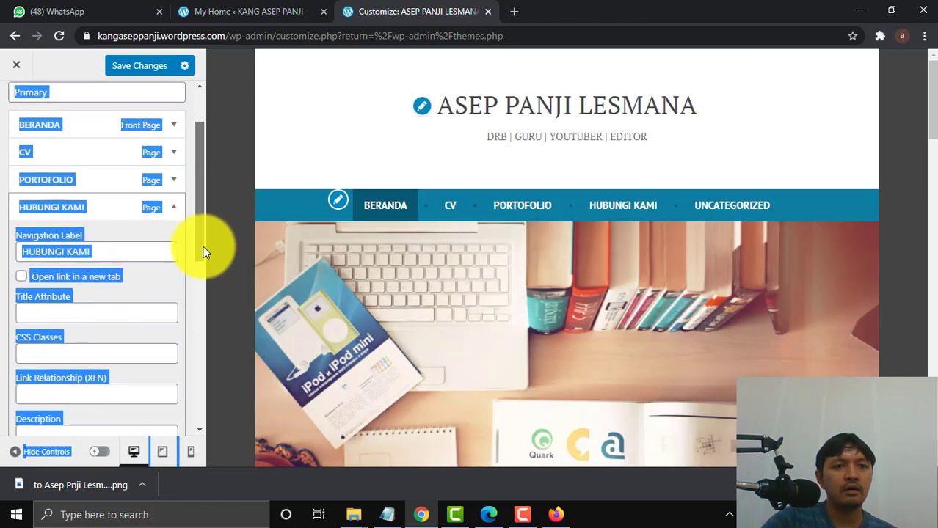
pyautogui.scroll(-2, 199, 264)
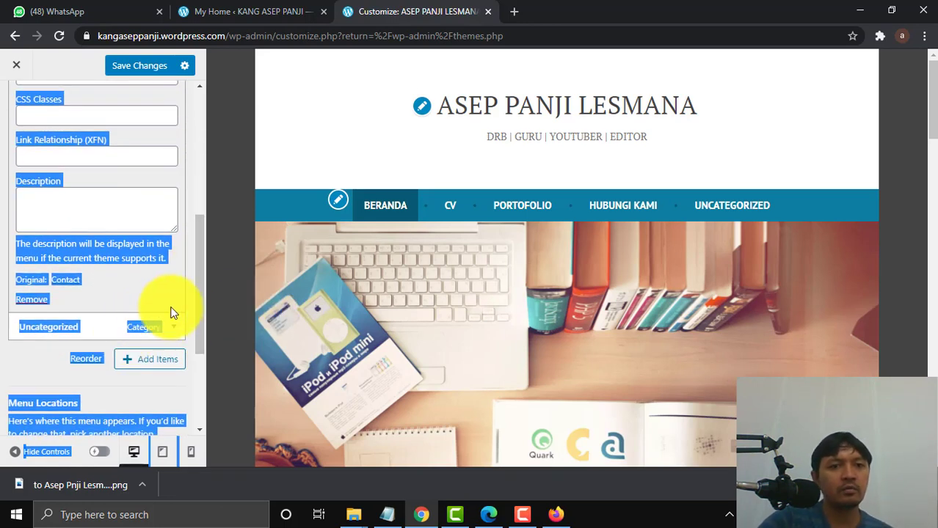
pyautogui.click(174, 327)
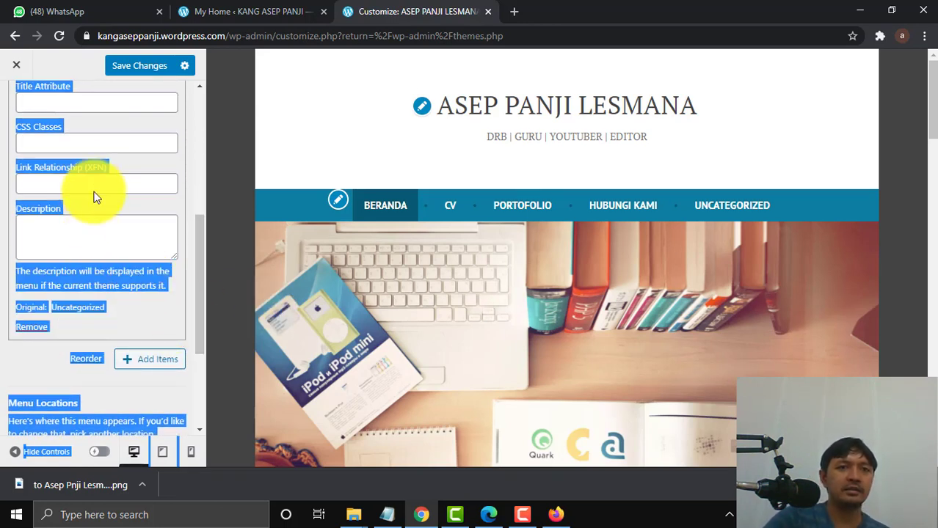
pyautogui.scroll(3, 198, 220)
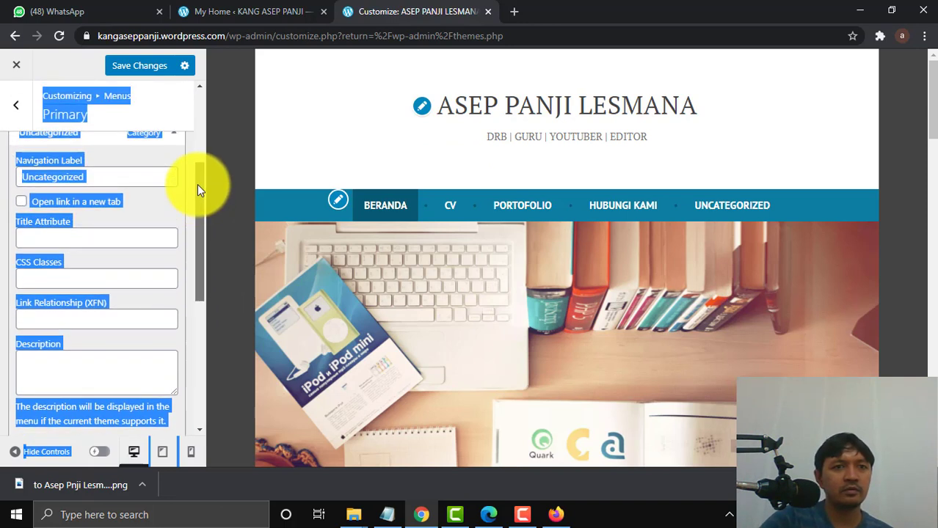
pyautogui.click(89, 225)
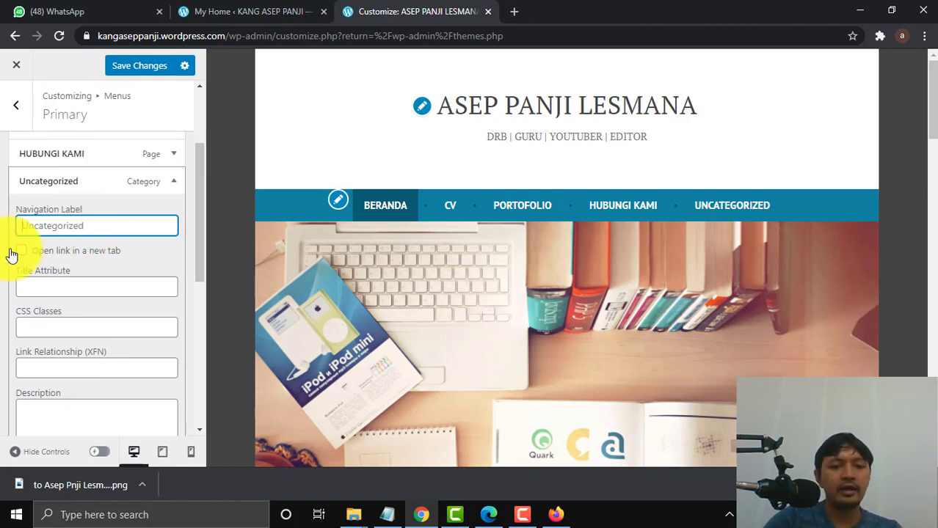
pyautogui.write('AGENDA')
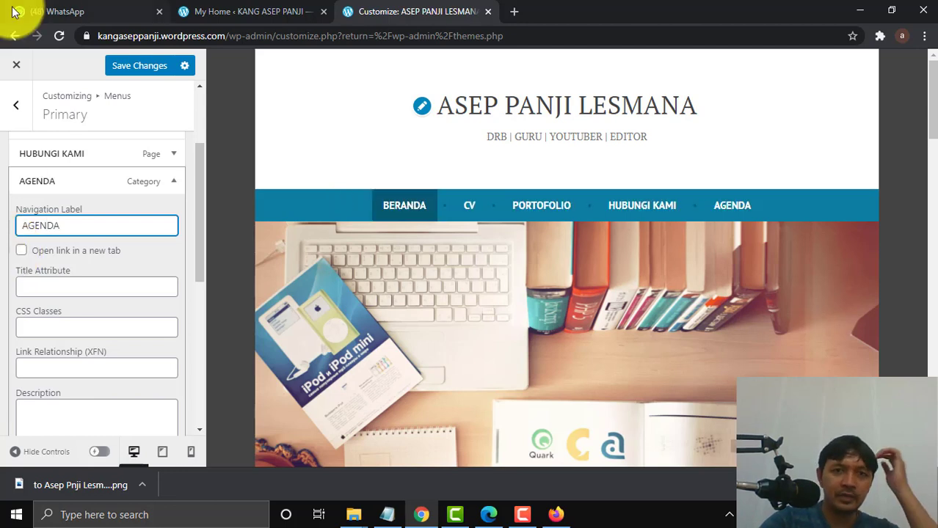
pyautogui.click(130, 66)
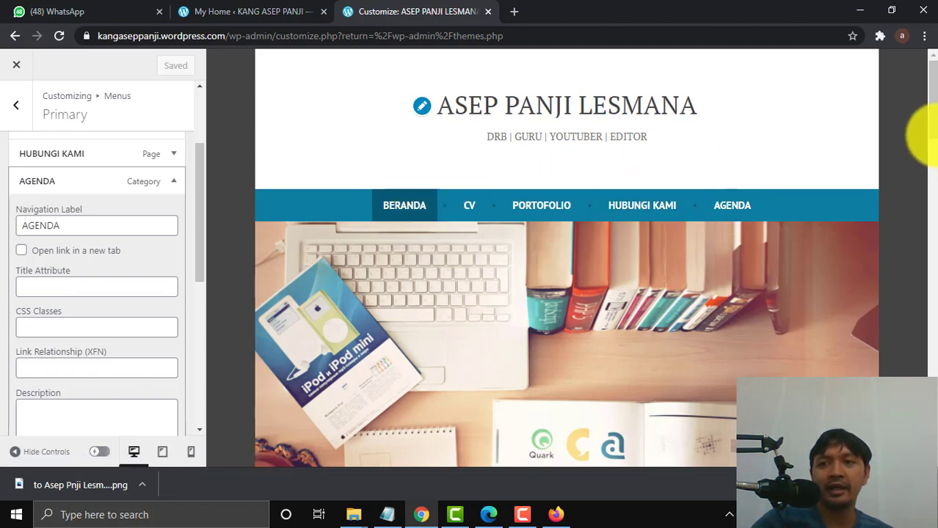
pyautogui.scroll(-4, 924, 136)
pyautogui.scroll(3, 663, 176)
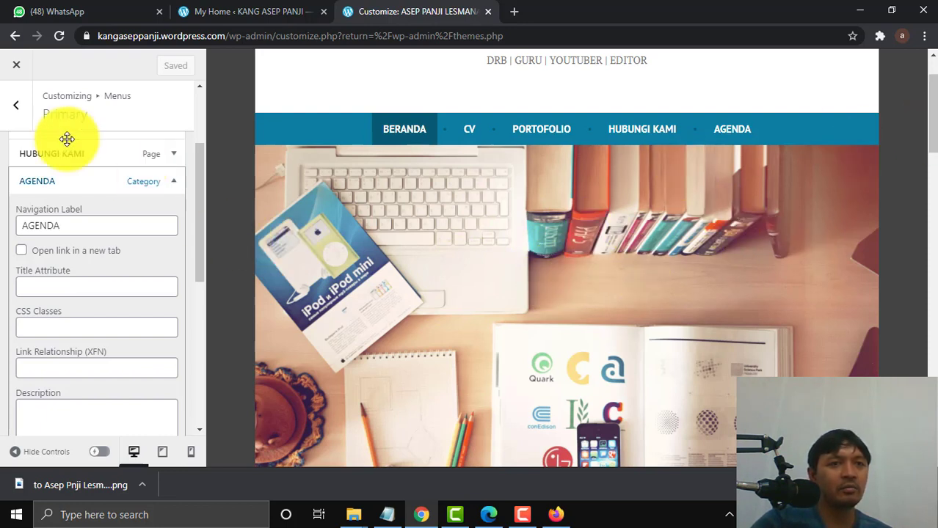
# - Look through the Site Identity settings from the logo down to the footer credit, then leave the customizer
pyautogui.click(16, 105)
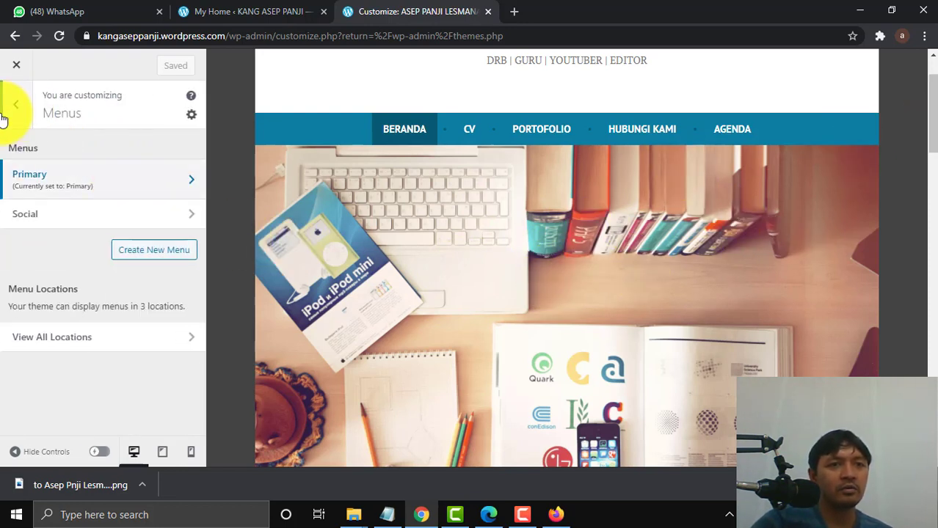
pyautogui.click(9, 110)
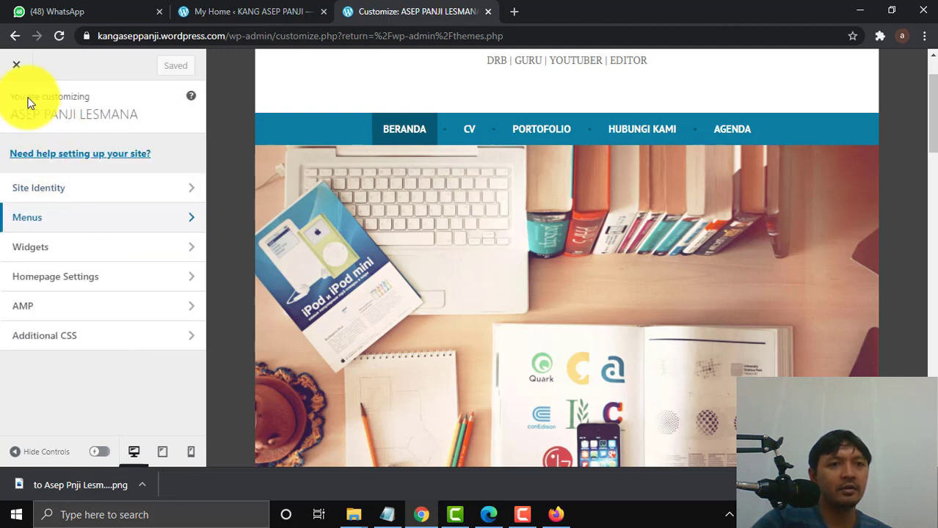
pyautogui.click(43, 192)
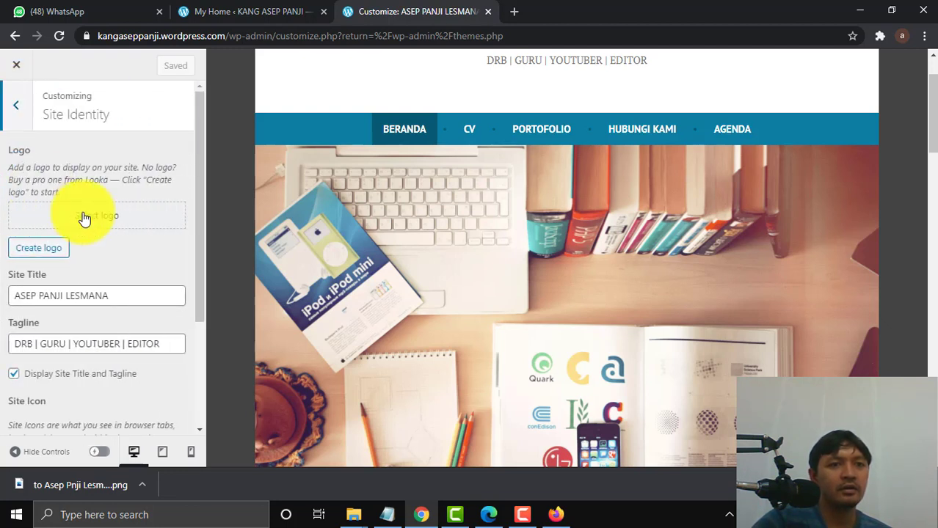
pyautogui.moveTo(195, 235); pyautogui.dragTo(193, 380)
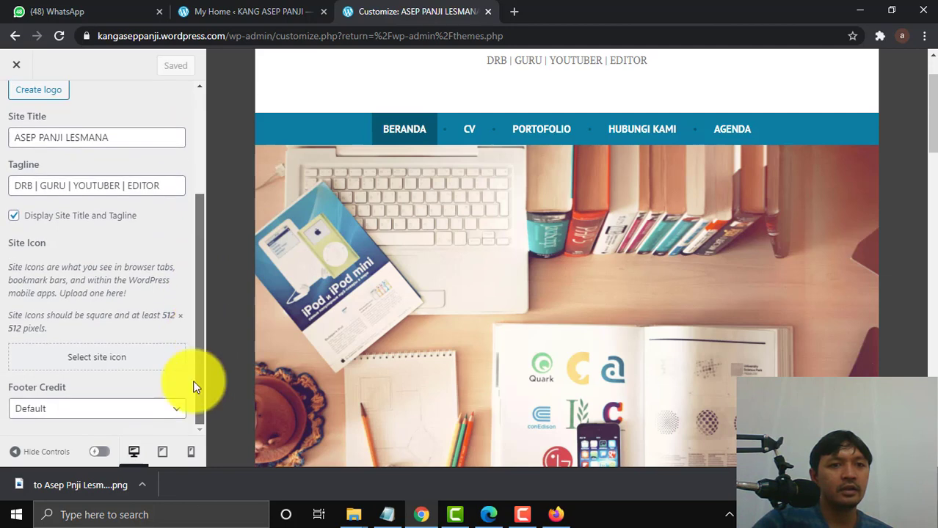
pyautogui.scroll(3, 196, 268)
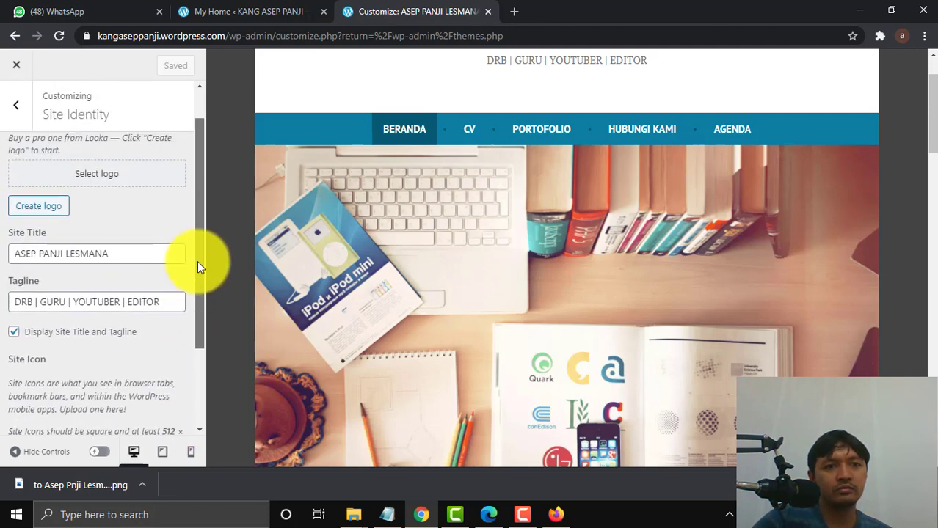
pyautogui.moveTo(198, 261)
pyautogui.mouseDown()
pyautogui.moveTo(200, 316)
pyautogui.moveTo(199, 276)
pyautogui.mouseUp()
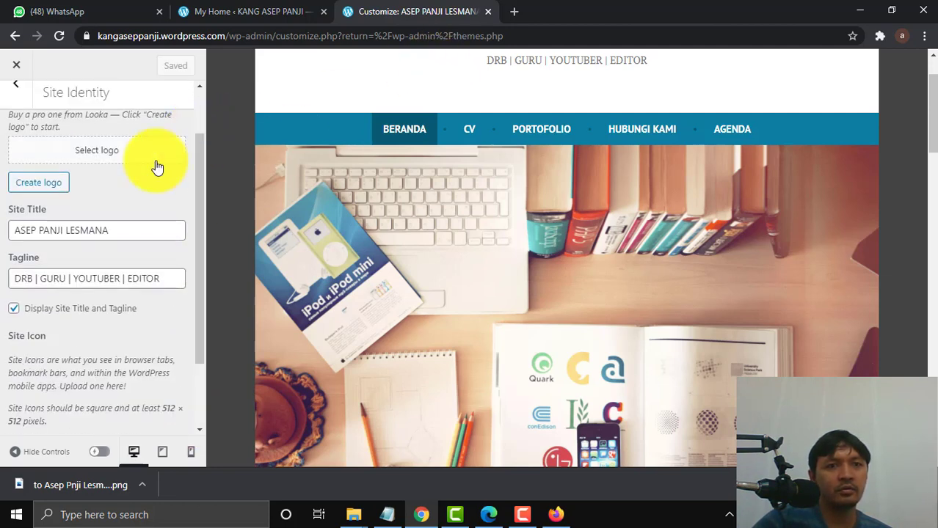
pyautogui.moveTo(204, 183); pyautogui.dragTo(208, 117)
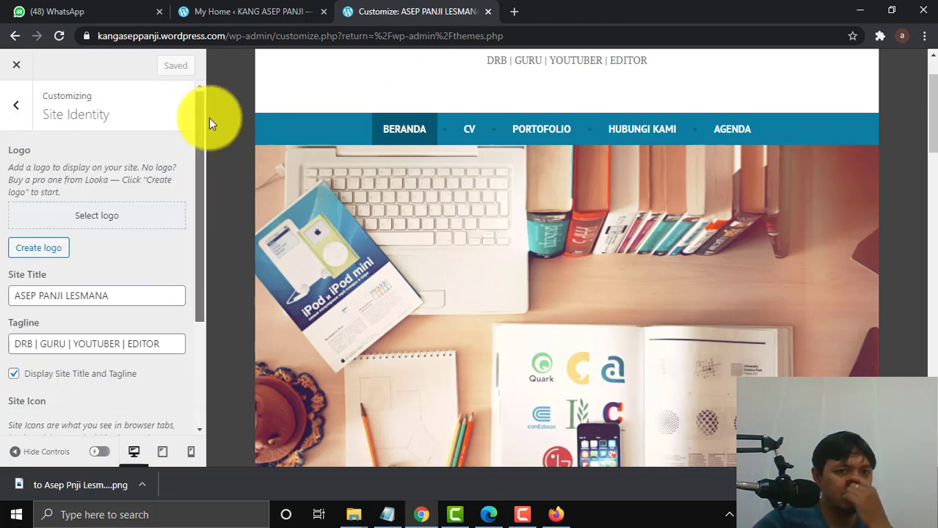
pyautogui.click(16, 103)
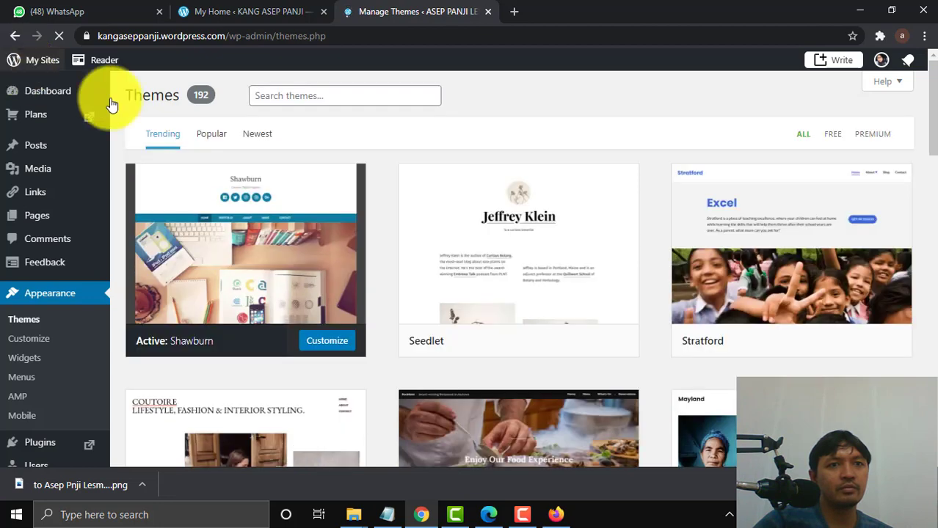
# - Switch to Firefox, reload the public site, and review its header, navigation menu and homepage sections
pyautogui.click(559, 511)
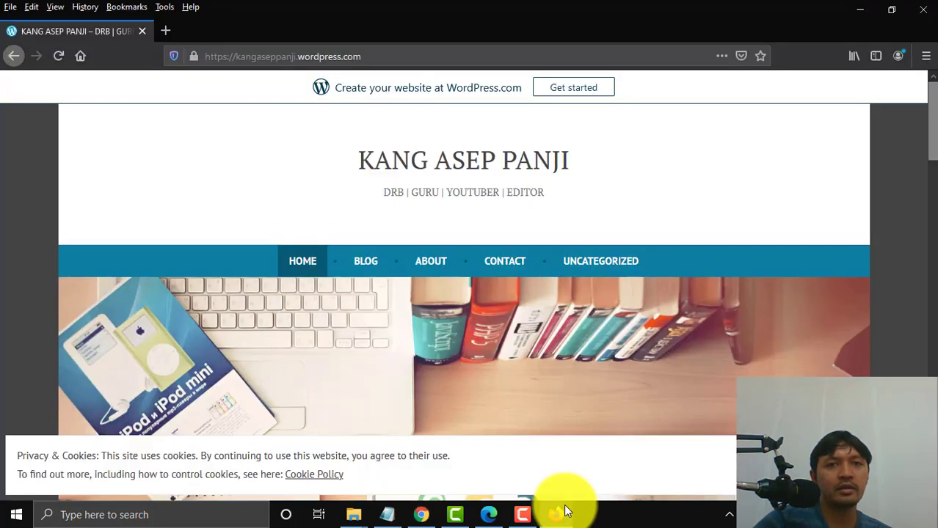
pyautogui.click(380, 54)
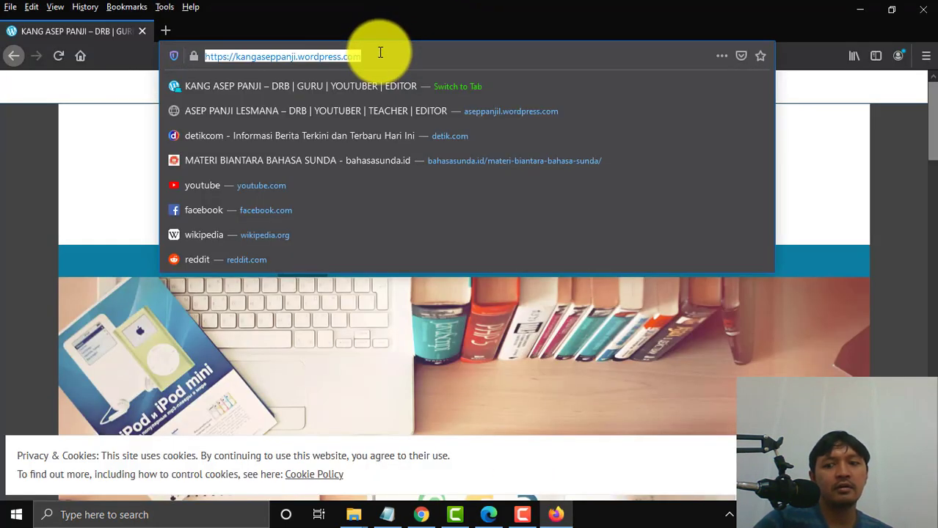
pyautogui.press('Return')
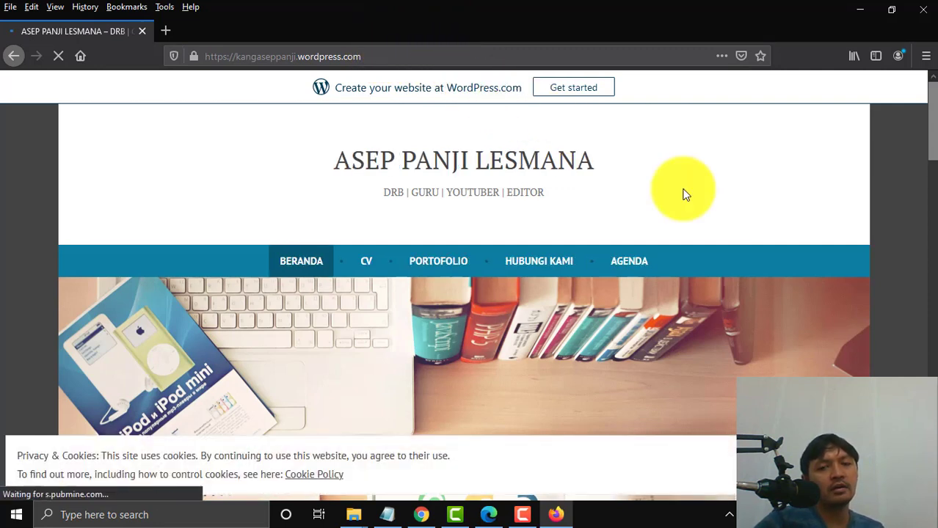
pyautogui.moveTo(930, 155); pyautogui.dragTo(934, 235)
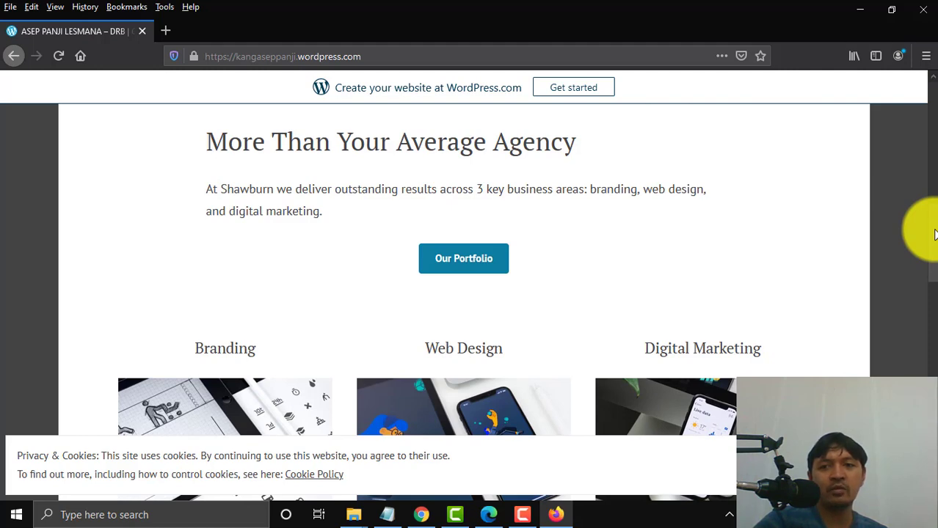
pyautogui.scroll(-3, 923, 253)
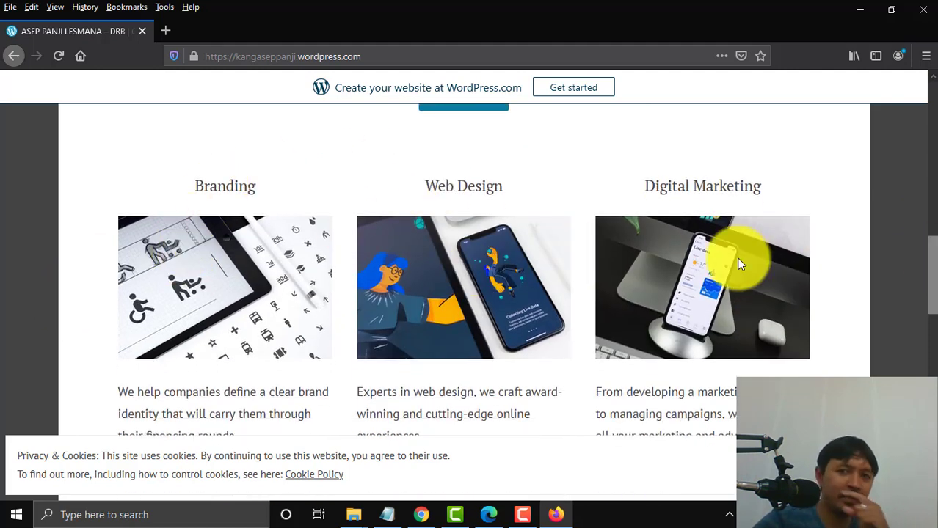
pyautogui.scroll(3, 920, 230)
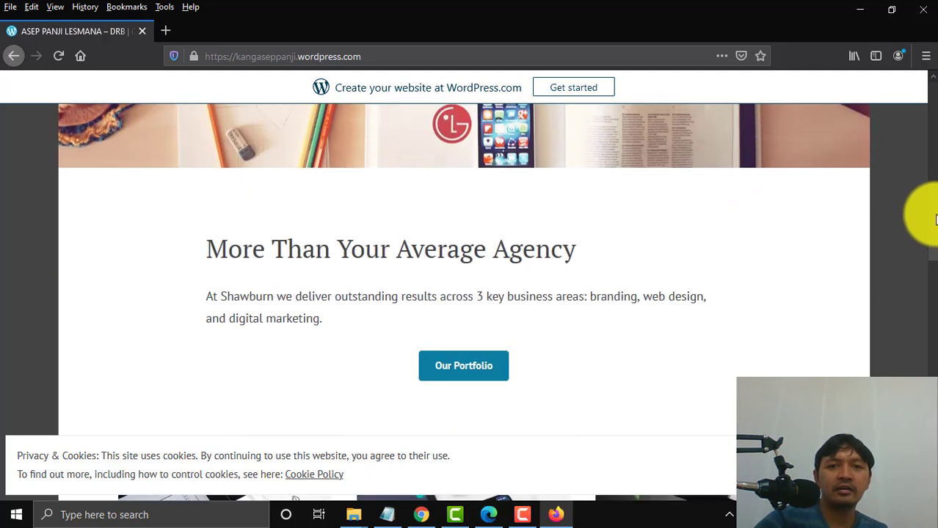
pyautogui.moveTo(934, 214); pyautogui.dragTo(923, 125)
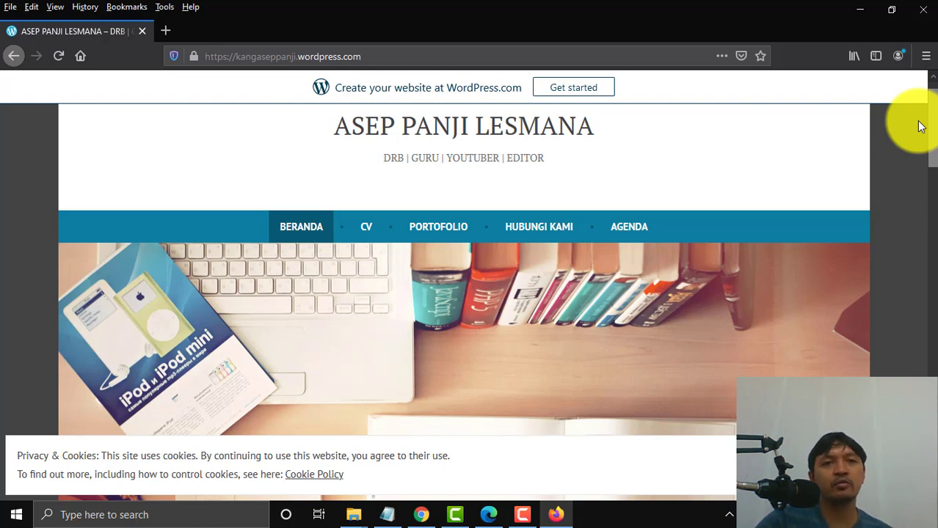
# - Open dutadiary.com in a new tab and compare its homepage with the new WordPress site's homepage
pyautogui.click(164, 30)
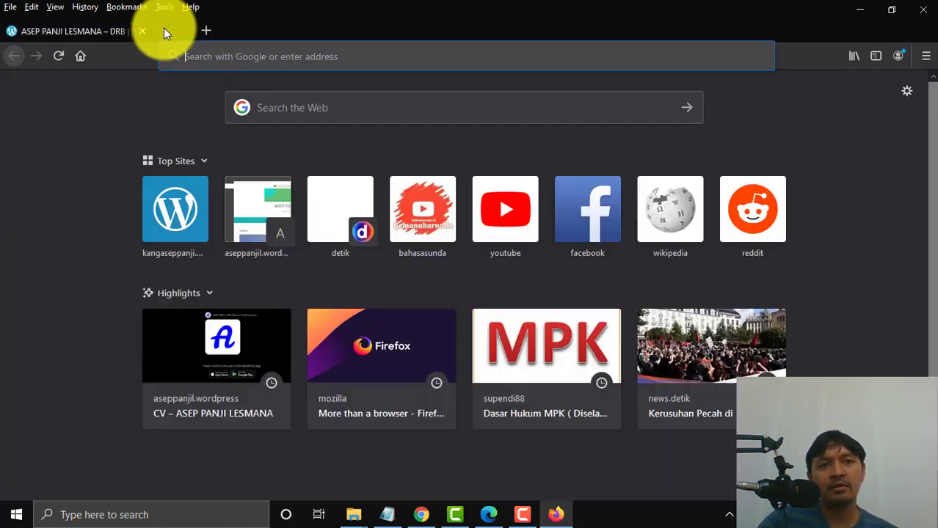
pyautogui.write('DUTA')
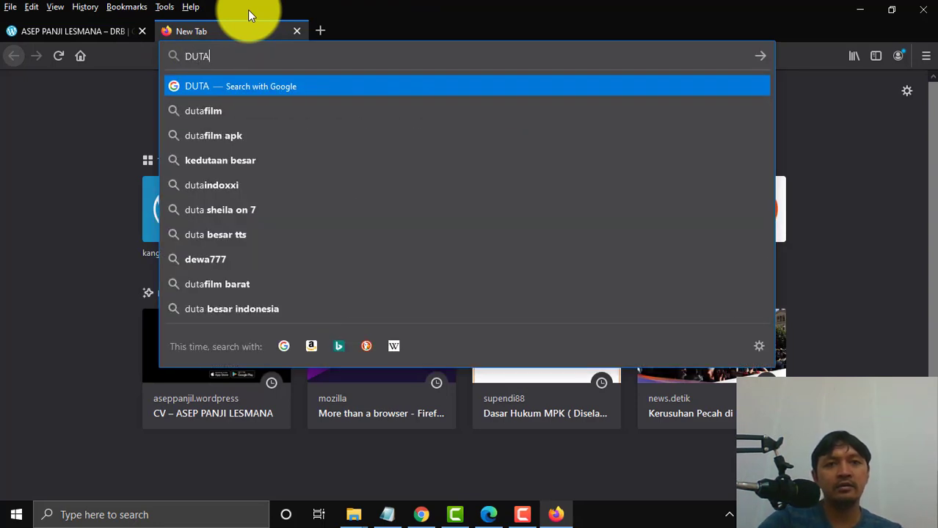
pyautogui.write('DIARY.C')
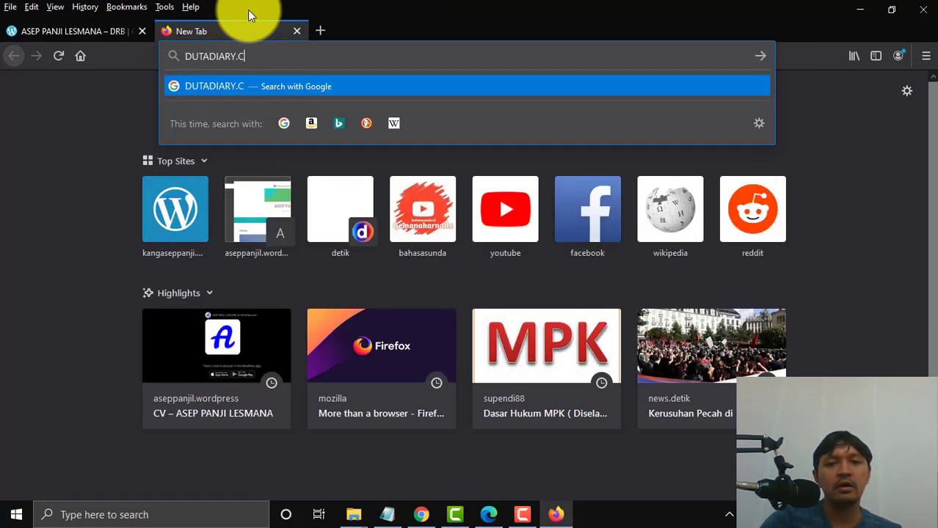
pyautogui.write('OM')
pyautogui.press('Return')
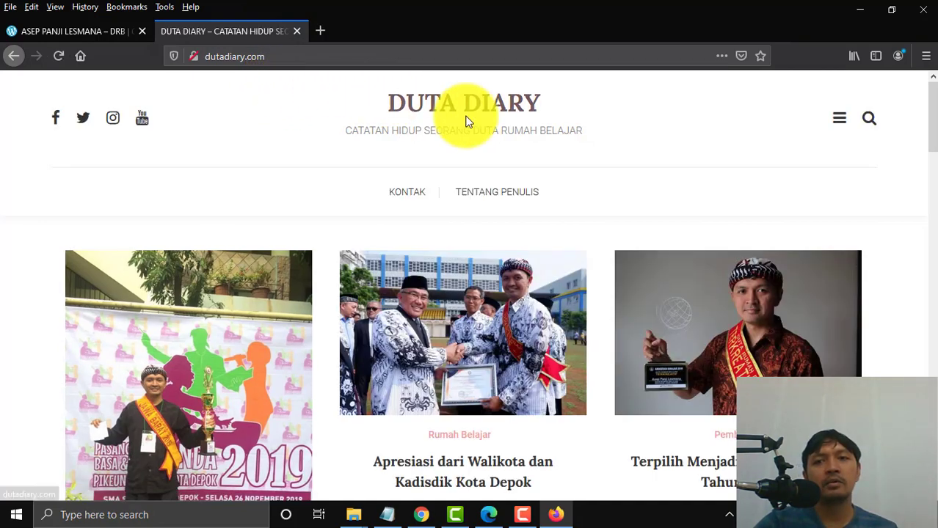
pyautogui.moveTo(932, 133); pyautogui.dragTo(930, 45)
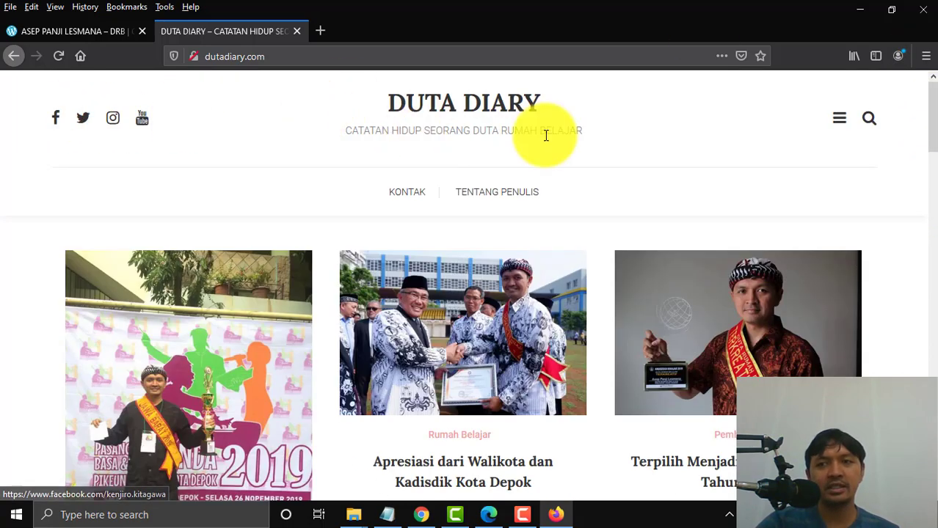
pyautogui.moveTo(932, 115); pyautogui.dragTo(927, 30)
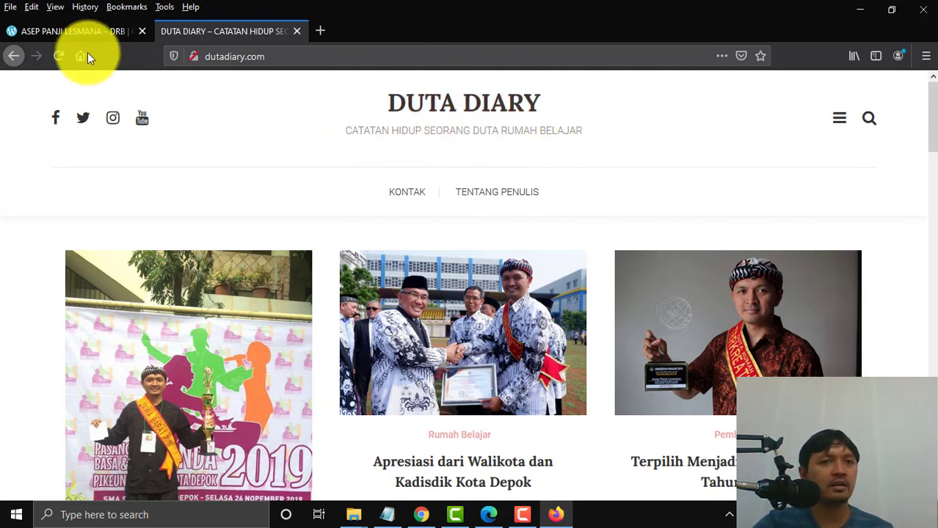
pyautogui.click(69, 30)
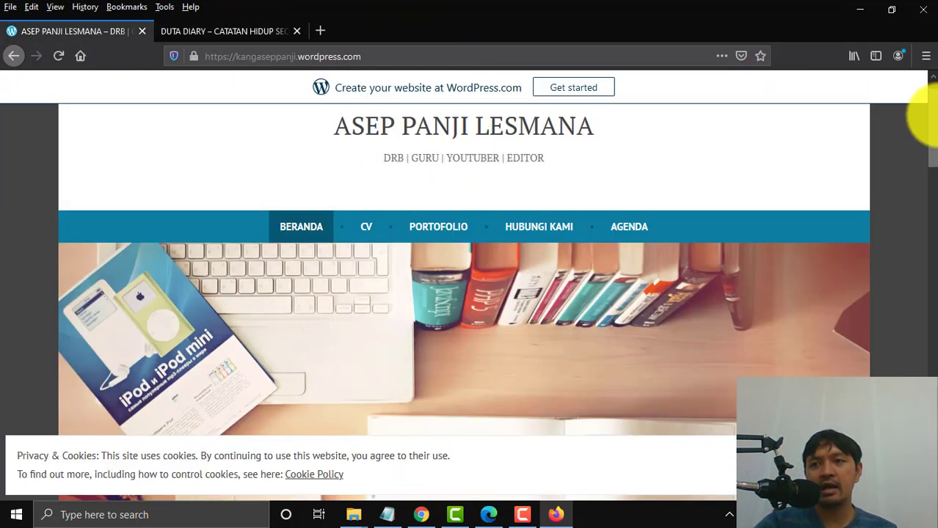
pyautogui.moveTo(928, 185); pyautogui.dragTo(921, 115)
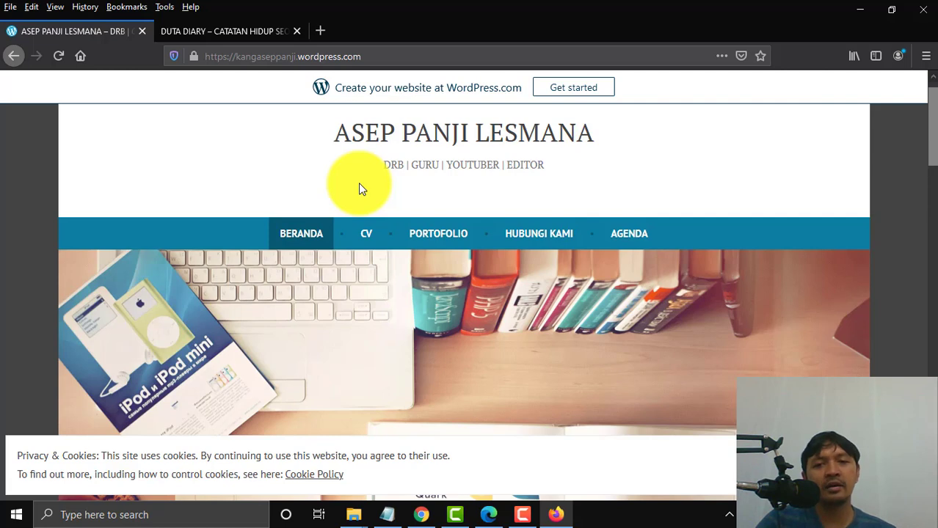
# - Try to open the blog at 45p4l.blogpot.com in another new tab
pyautogui.click(318, 34)
pyautogui.click(301, 54)
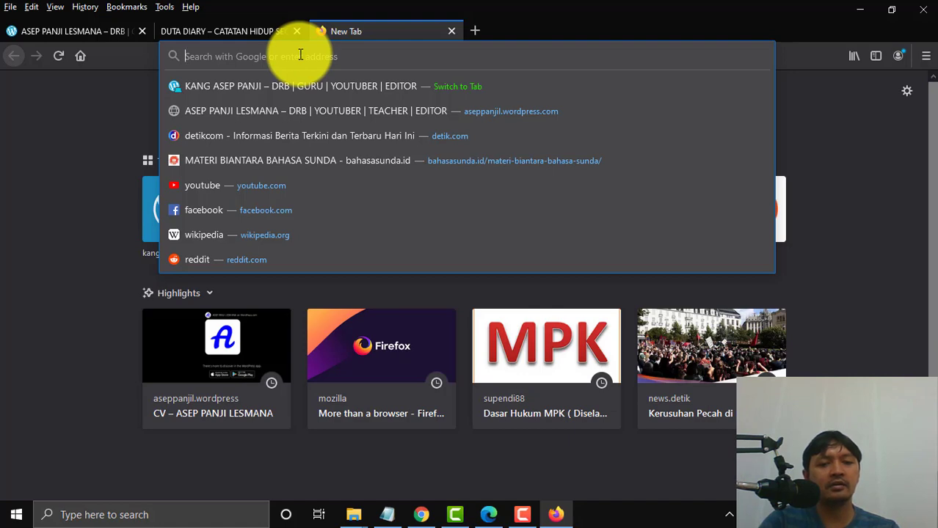
pyautogui.write('4spal')
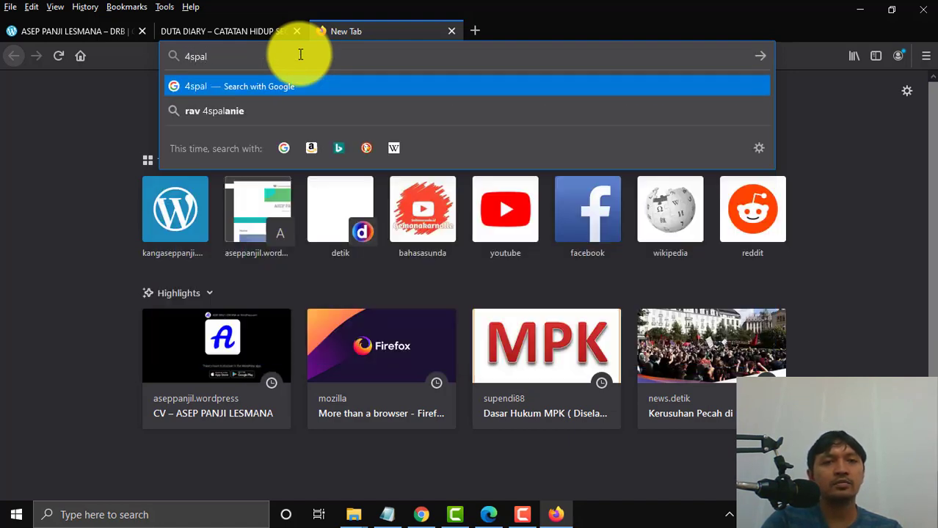
pyautogui.press('BackSpace')
pyautogui.press('BackSpace')
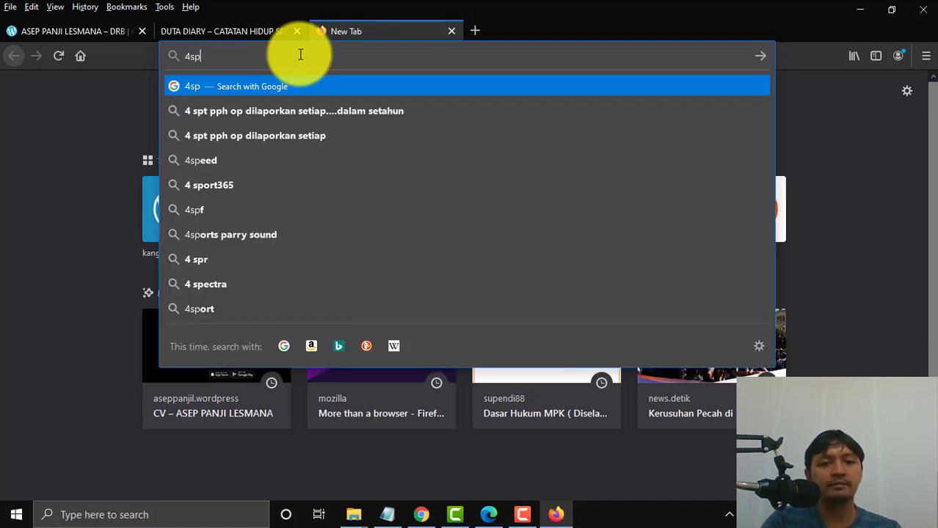
pyautogui.write('4l')
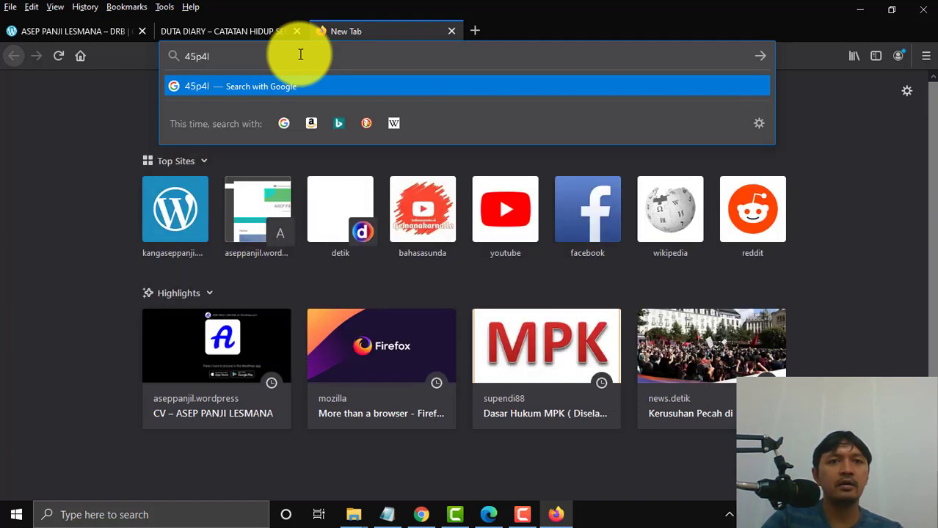
pyautogui.write('.blogp')
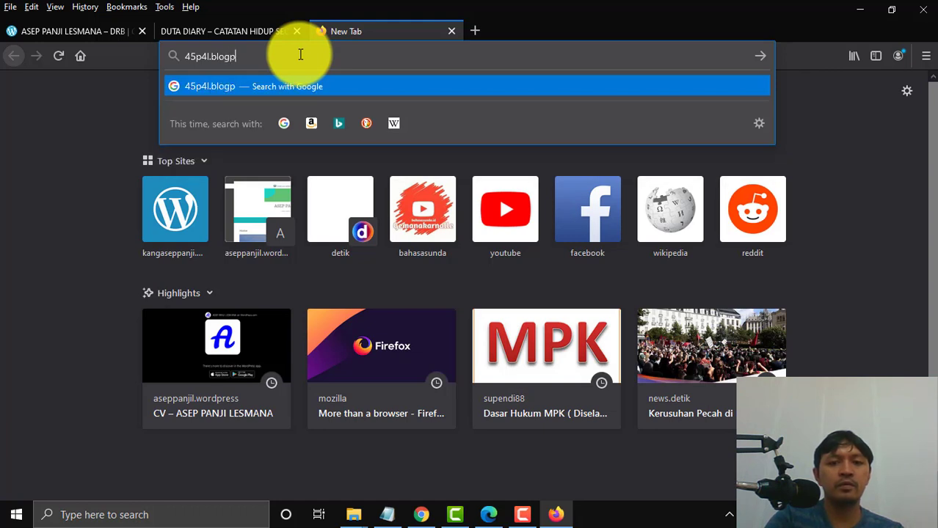
pyautogui.write('ot.com')
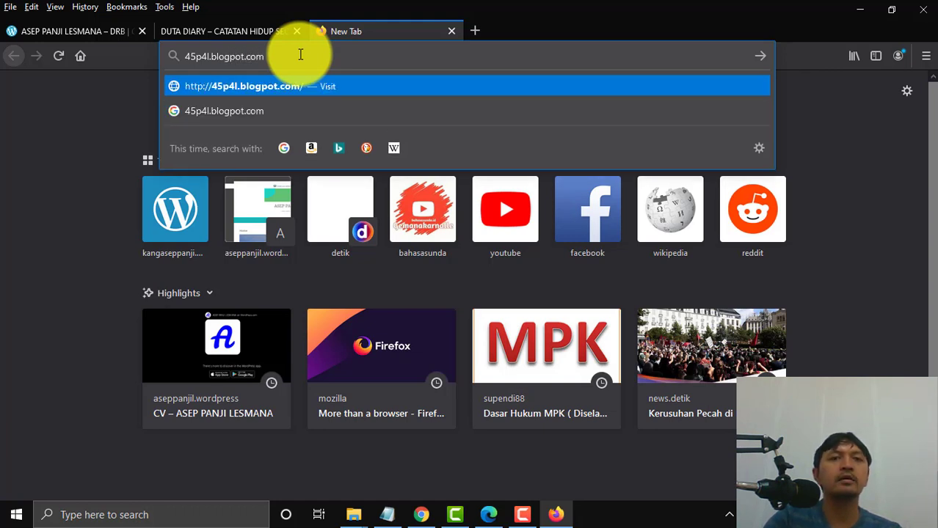
pyautogui.press('Return')
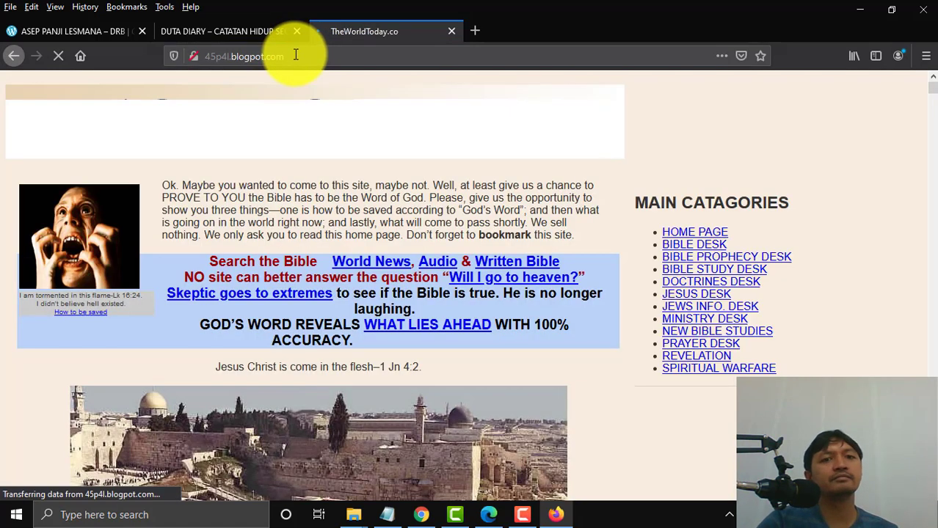
# - Search Google for "blog aspal" plus the author's full name and open the Blog Aspal Tentangku page from the results
pyautogui.click(284, 55)
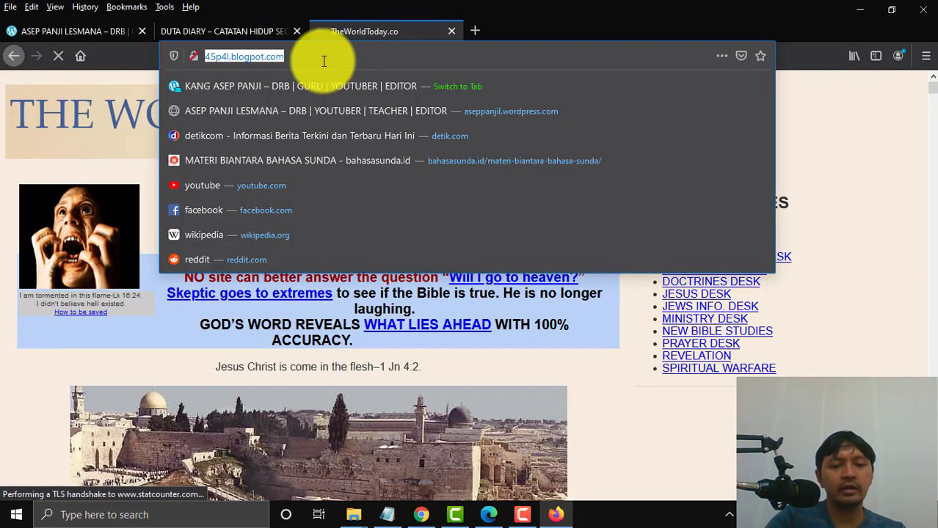
pyautogui.write('blog aso')
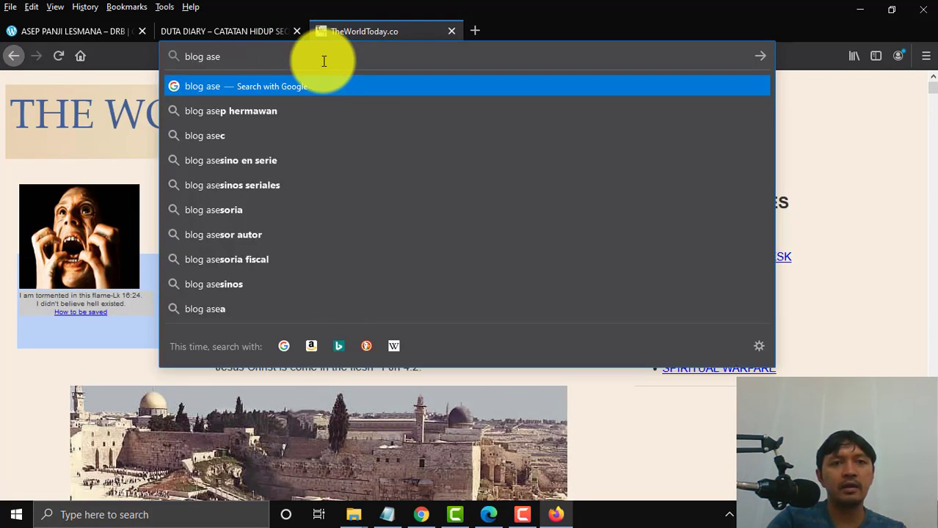
pyautogui.press('BackSpace')
pyautogui.write('pan se')
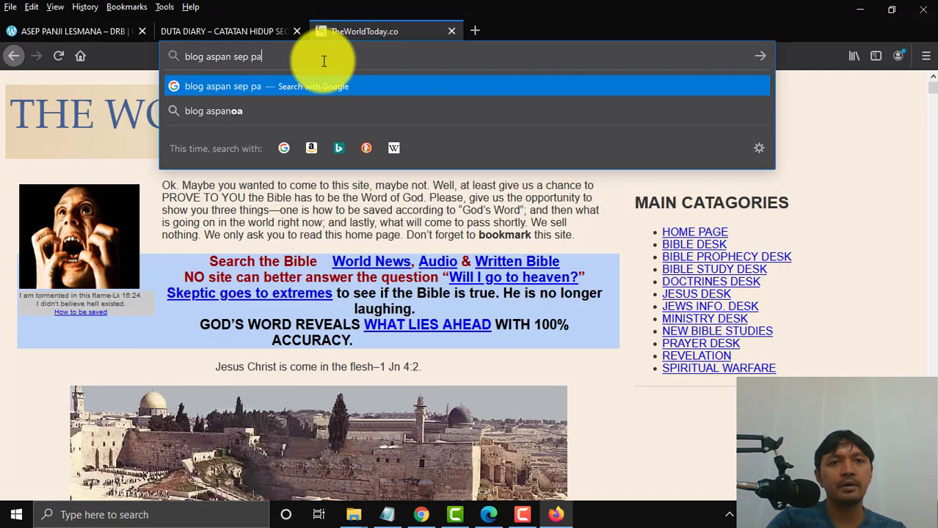
pyautogui.write('p pa')
pyautogui.press('BackSpace')
pyautogui.press('BackSpace')
pyautogui.press('BackSpace')
pyautogui.press('BackSpace')
pyautogui.press('BackSpace')
pyautogui.write('l')
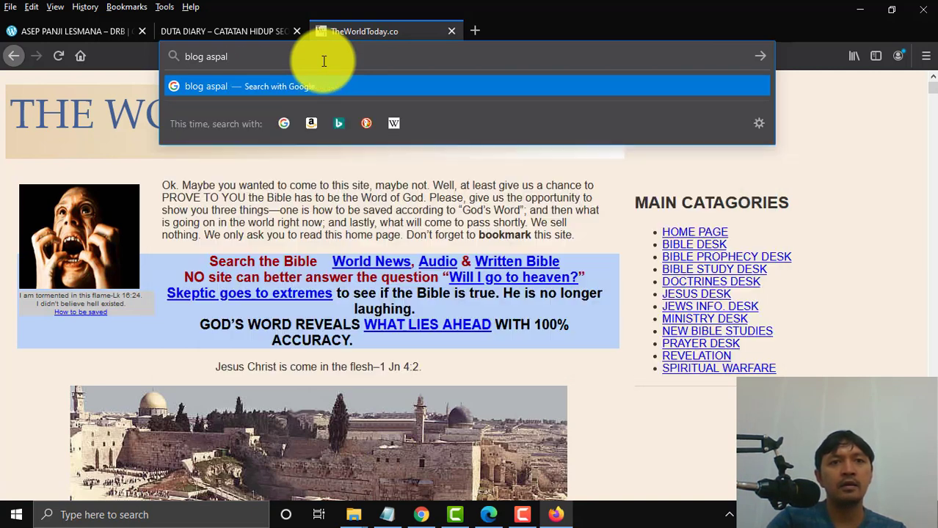
pyautogui.write(' asep panji lesm')
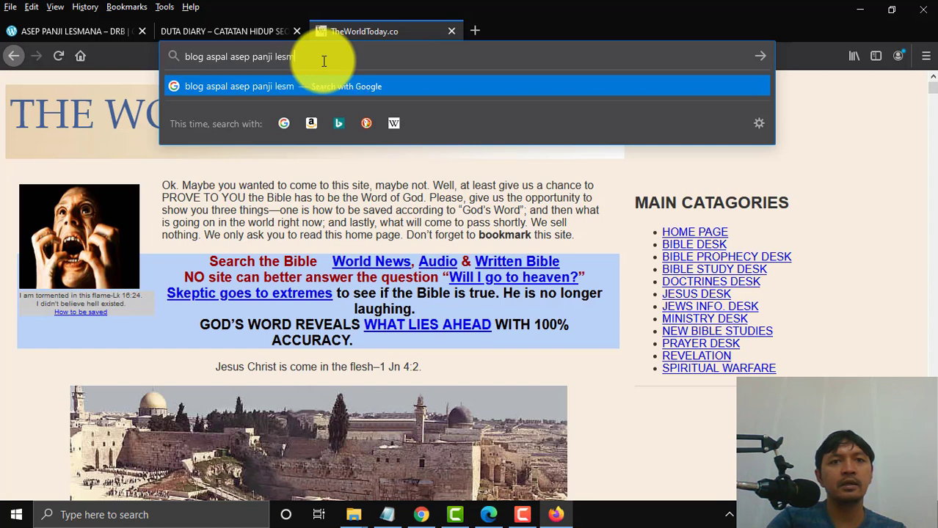
pyautogui.write('ana')
pyautogui.press('Return')
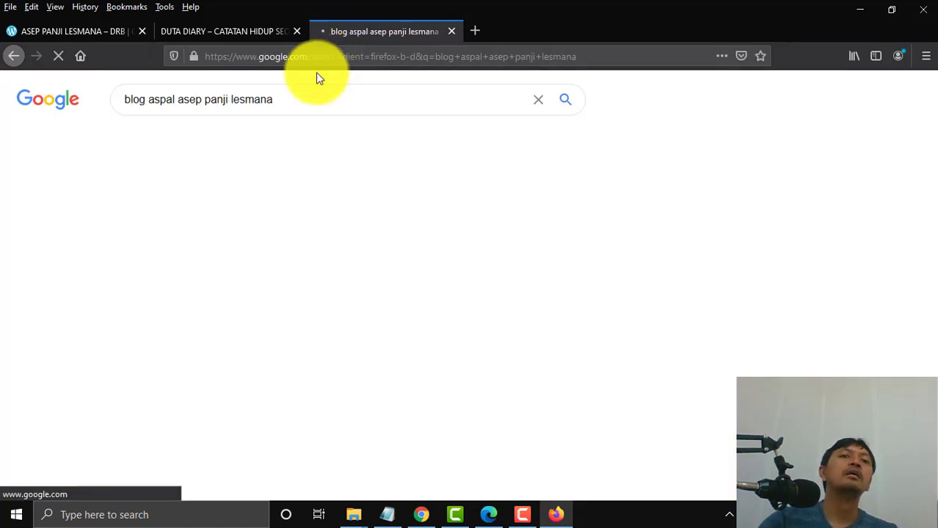
pyautogui.click(210, 218)
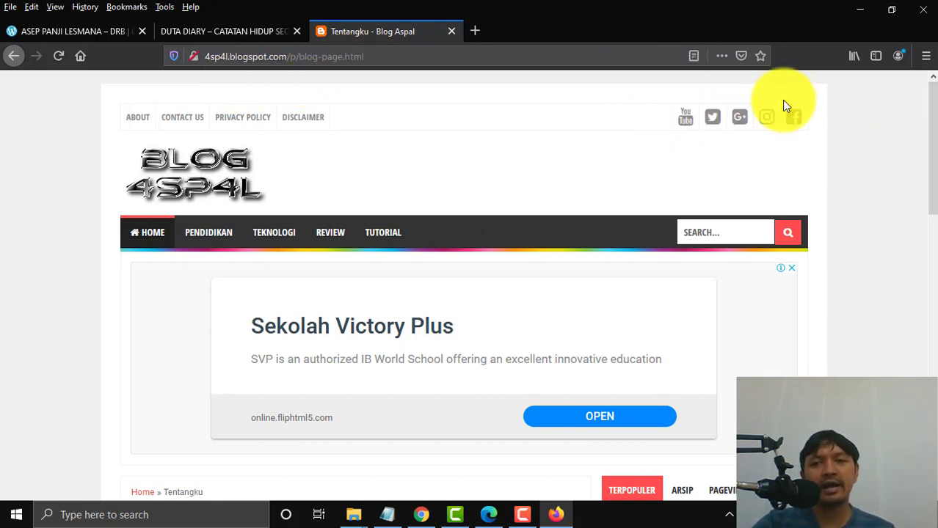
# - Go to the Blog Aspal homepage, look through its header and posts, and compare it with the Duta Diary site
pyautogui.moveTo(931, 157)
pyautogui.mouseDown()
pyautogui.moveTo(931, 440)
pyautogui.moveTo(921, 147)
pyautogui.mouseUp()
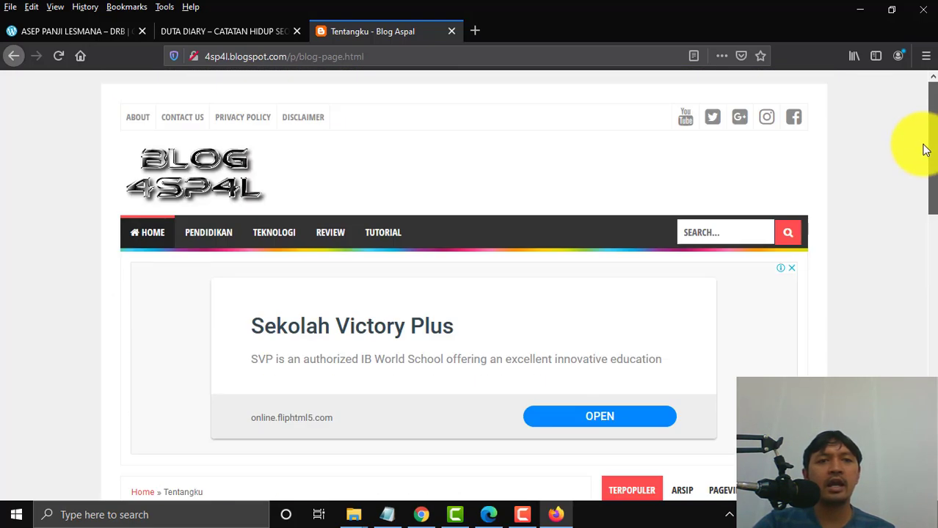
pyautogui.click(143, 233)
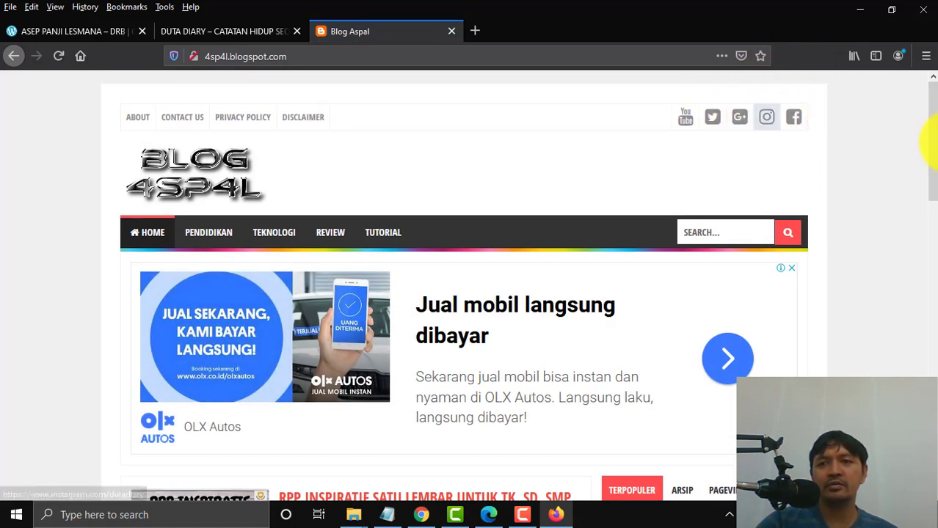
pyautogui.scroll(-12, 926, 170)
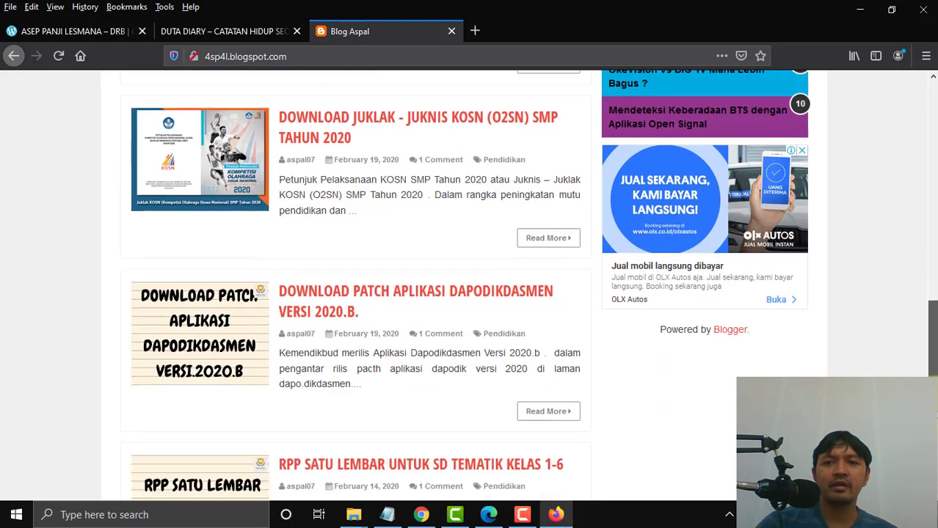
pyautogui.scroll(12, 924, 189)
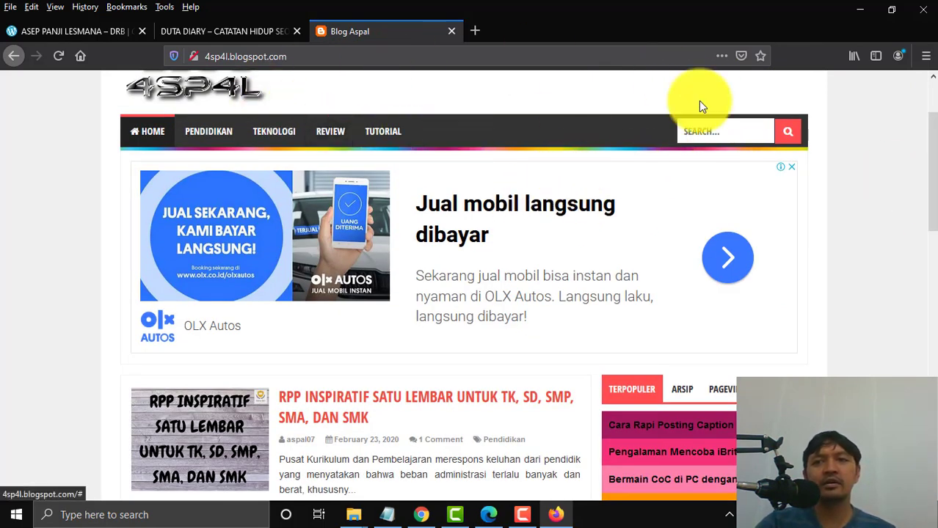
pyautogui.scroll(2, 929, 125)
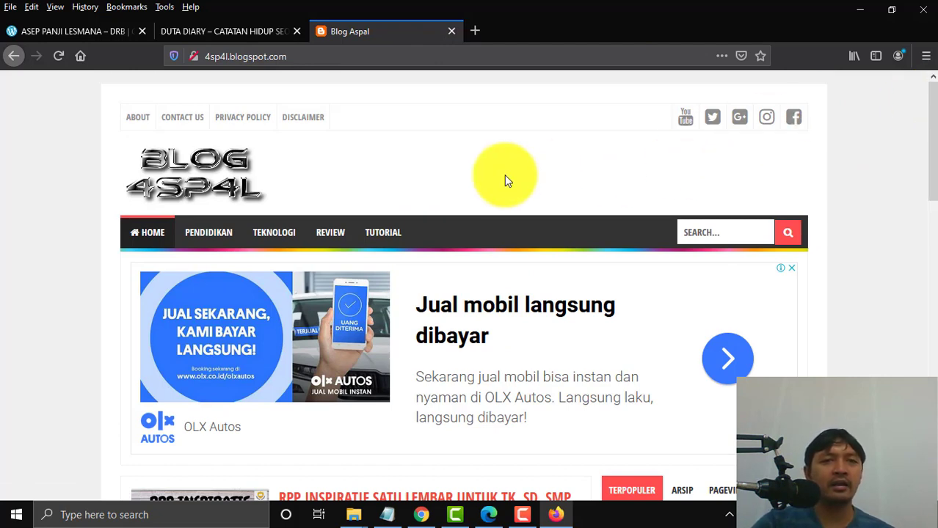
pyautogui.click(242, 32)
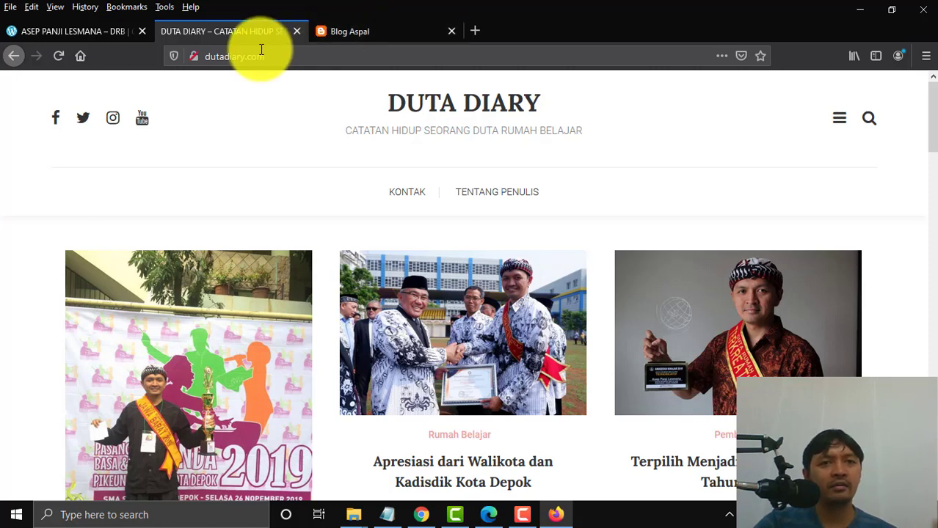
pyautogui.click(376, 34)
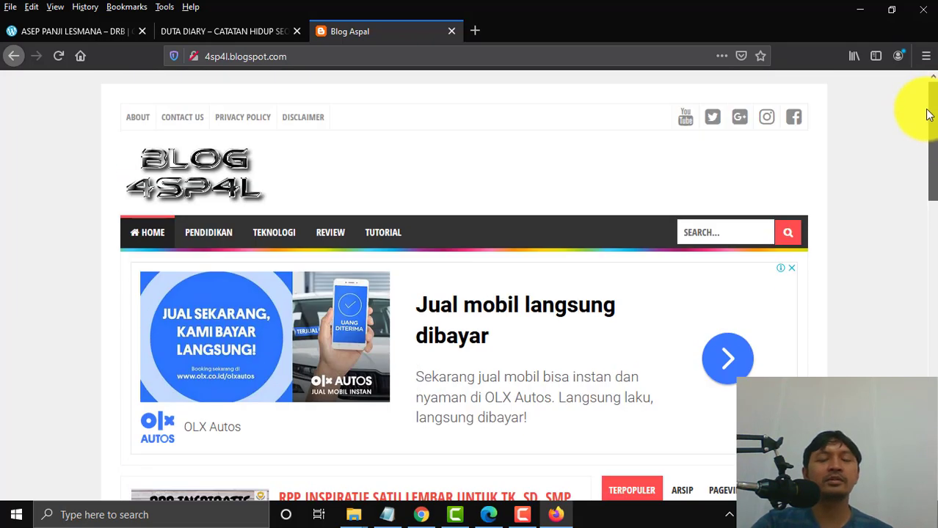
pyautogui.moveTo(928, 105); pyautogui.dragTo(934, 157)
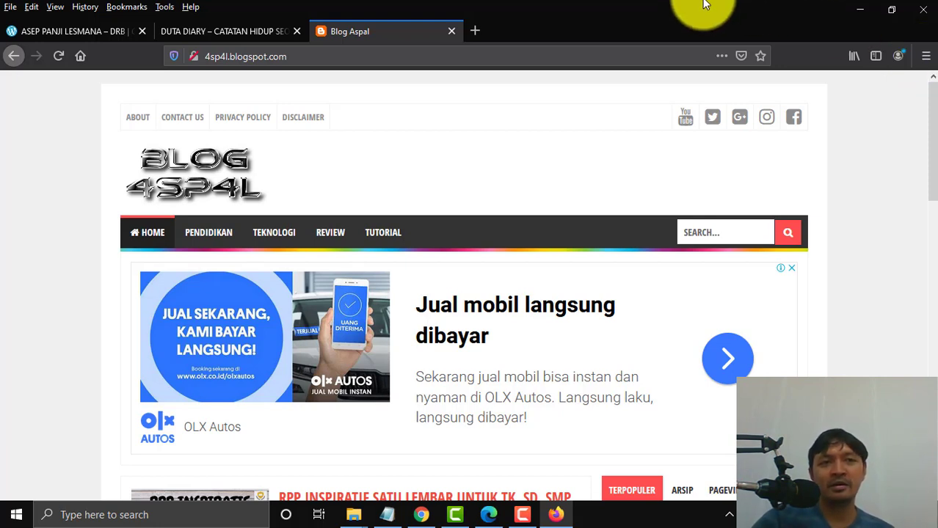
# - Return to the new WordPress site and review its homepage from the header down
pyautogui.click(68, 30)
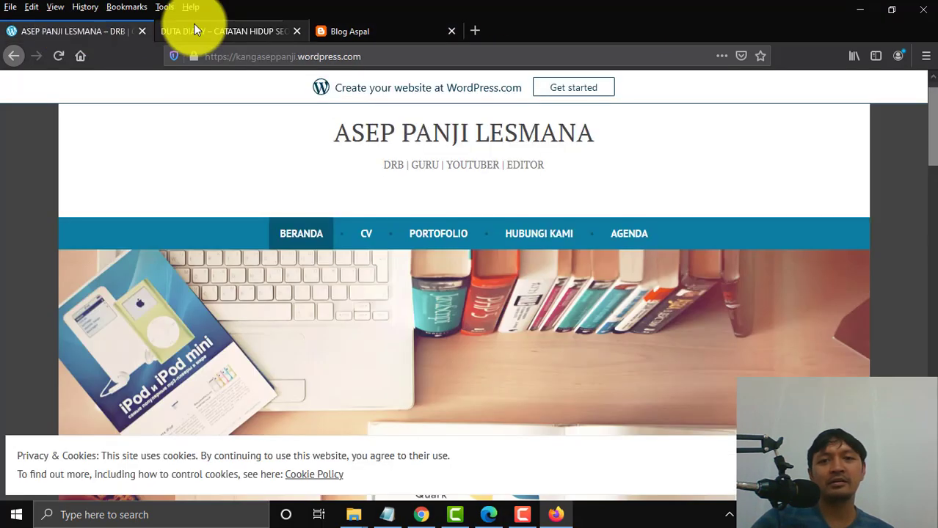
pyautogui.moveTo(932, 170); pyautogui.dragTo(927, 116)
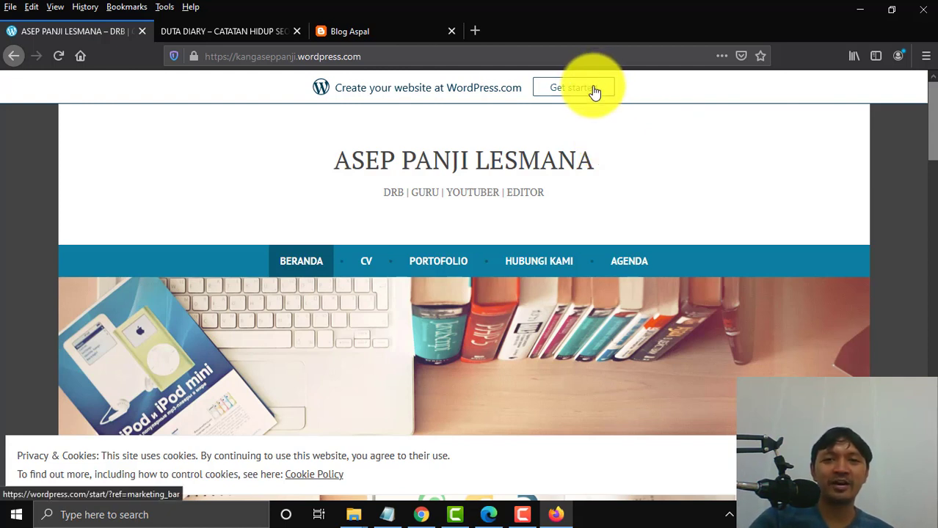
pyautogui.click(525, 510)
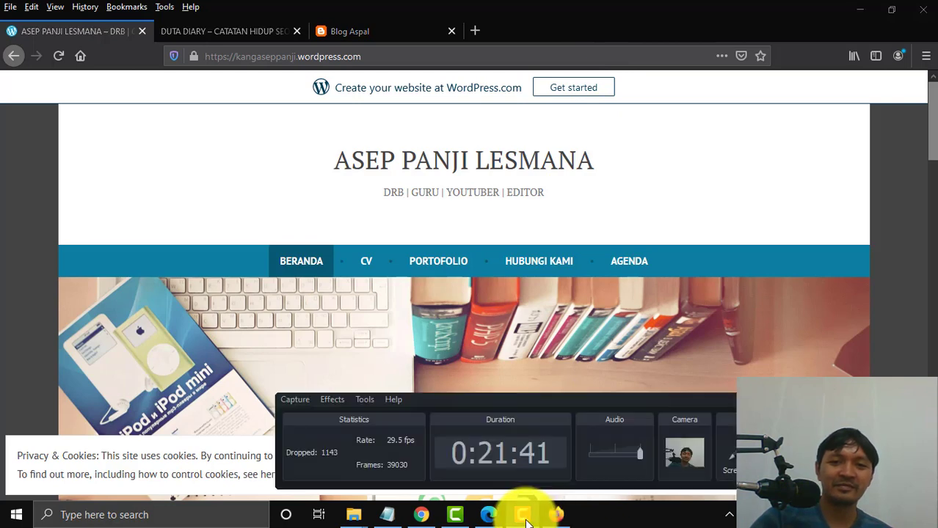